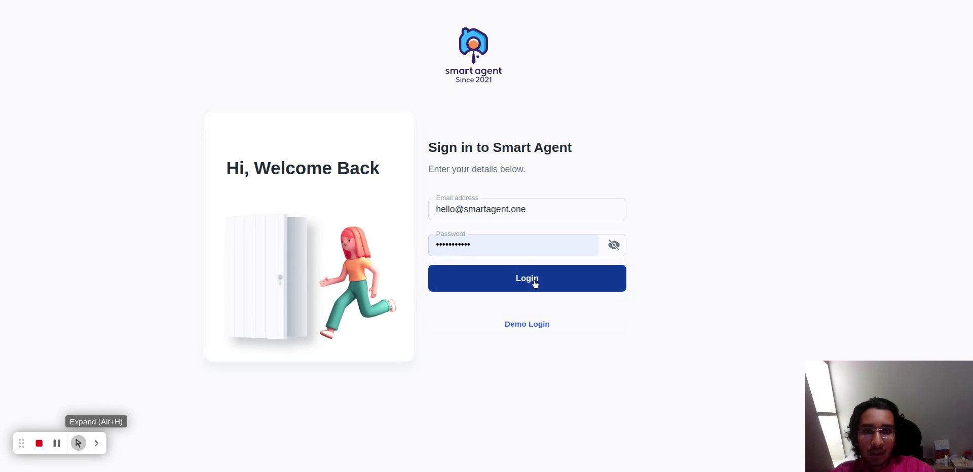
Sign in with the demo login.
click(537, 330)
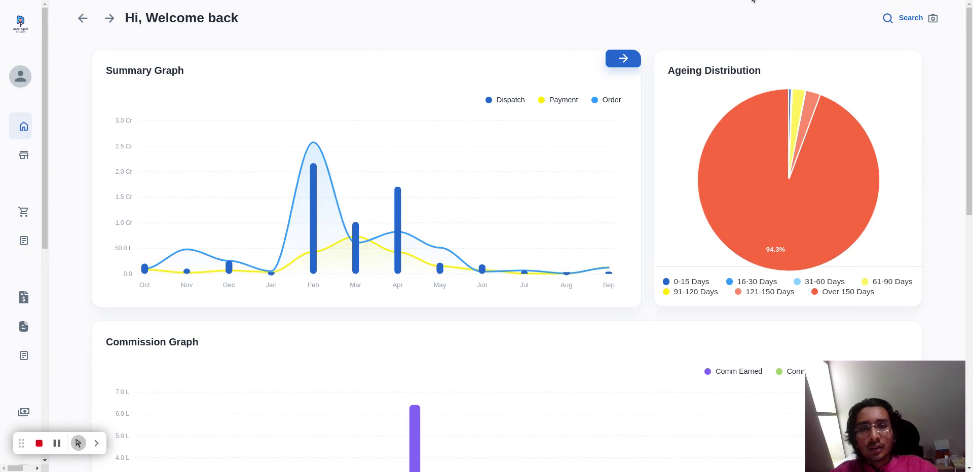
Hide the Dispatch and Payment series in the Summary Graph to isolate Order, and restore both series.
click(511, 101)
click(565, 101)
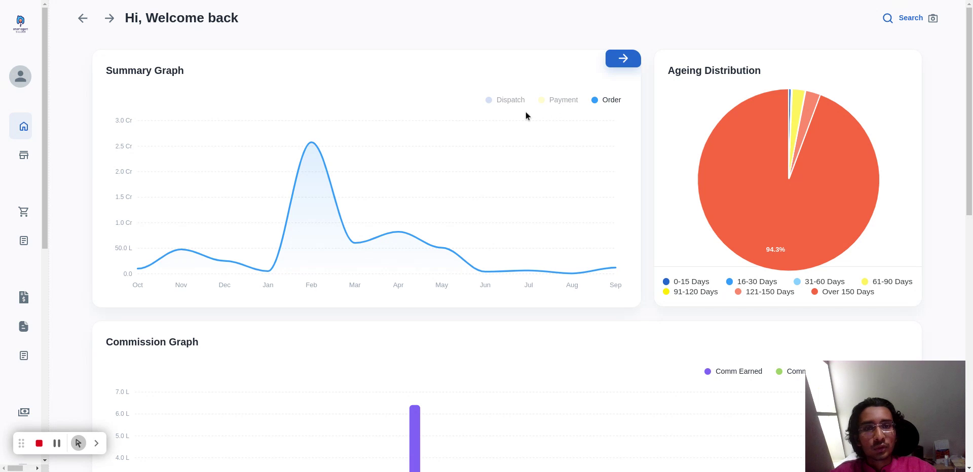
click(501, 104)
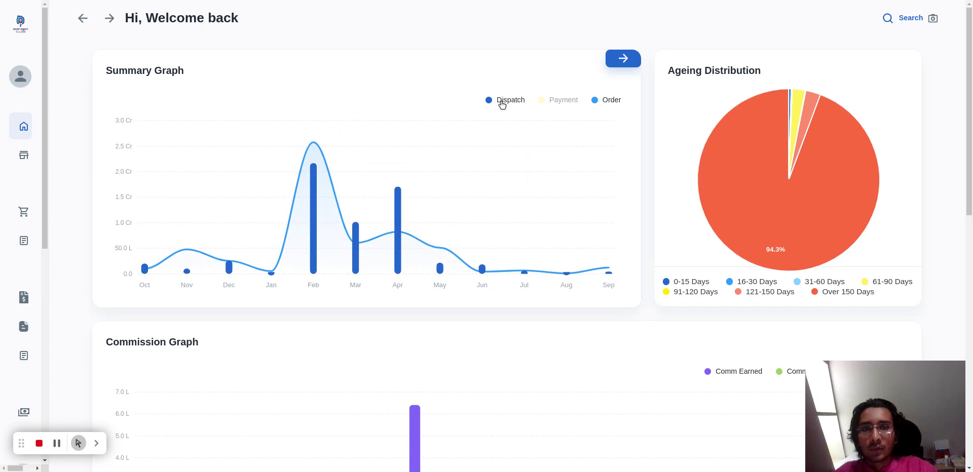
click(552, 101)
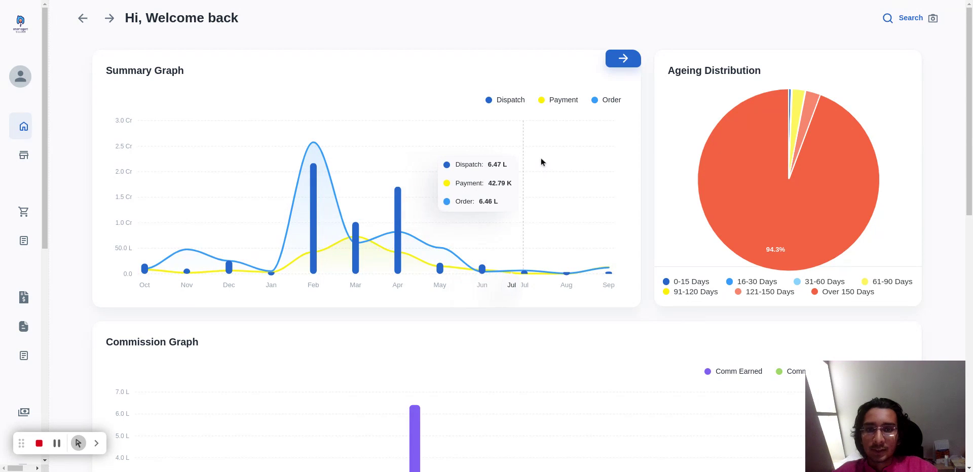
Hide Comm Billed and Comm Recived in the Commission Graph to isolate Comm Earned, and show both series again.
scroll(600, 185, down, 5)
scroll(588, 190, up, 2)
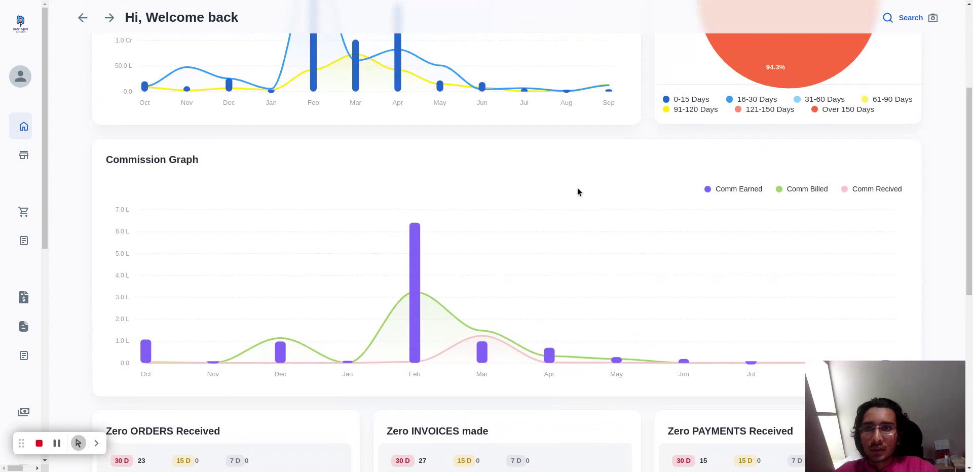
click(806, 189)
click(875, 189)
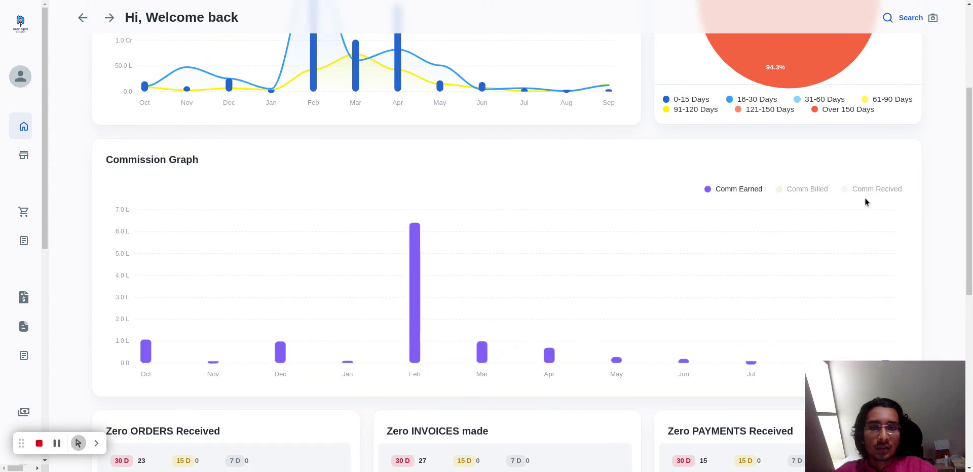
scroll(861, 203, down, 1)
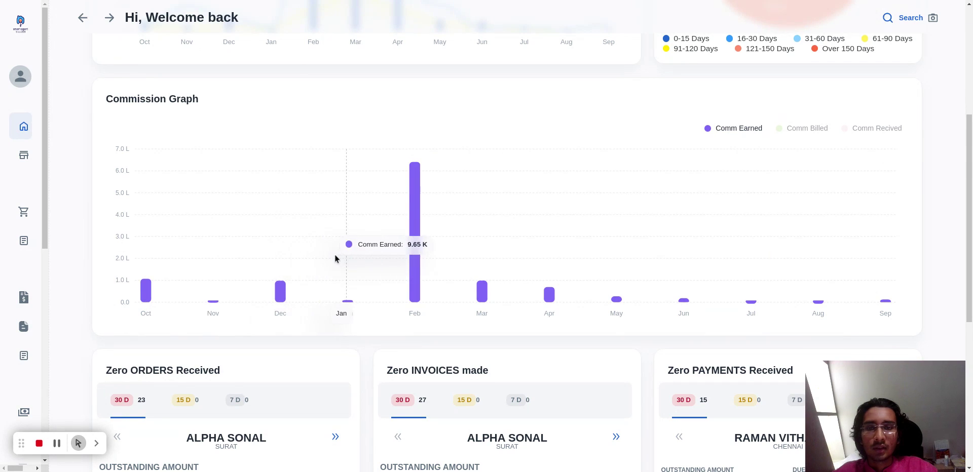
click(786, 133)
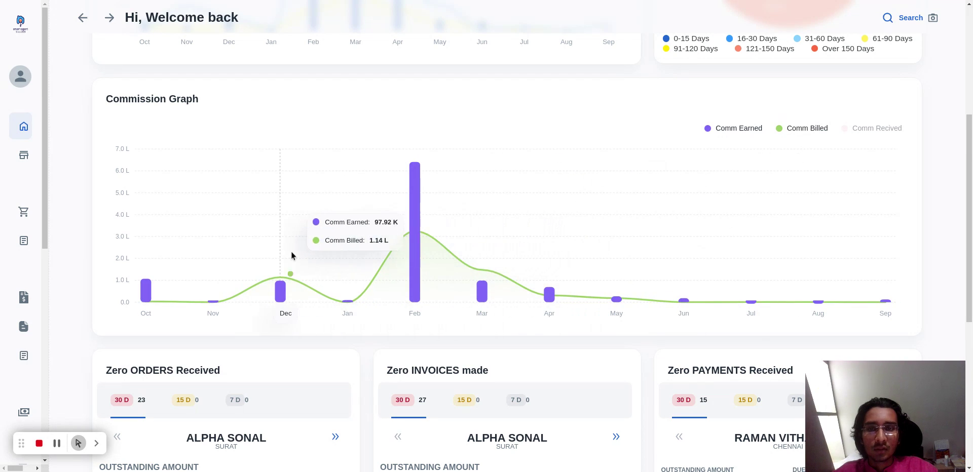
click(843, 129)
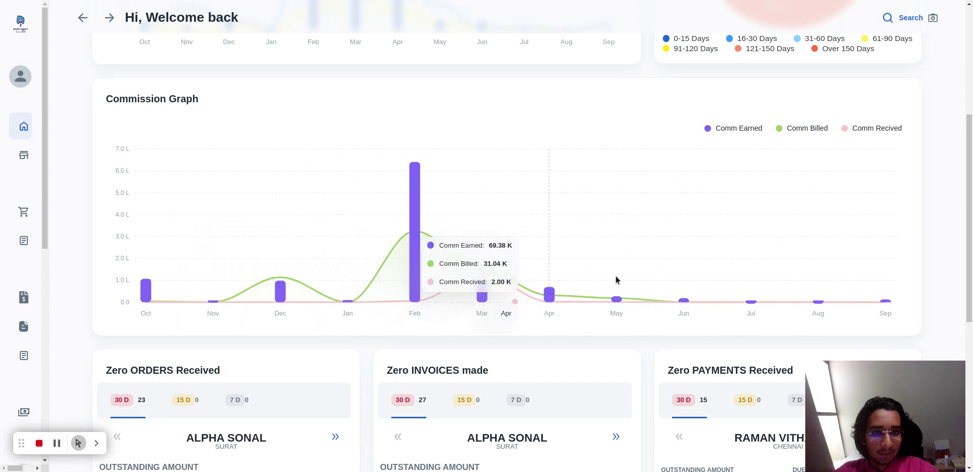
Examine the 30-day Zero ORDERS Received card, advancing two customers and checking the outstanding amount and last order date.
scroll(735, 286, down, 1)
scroll(735, 285, down, 3)
scroll(735, 286, down, 1)
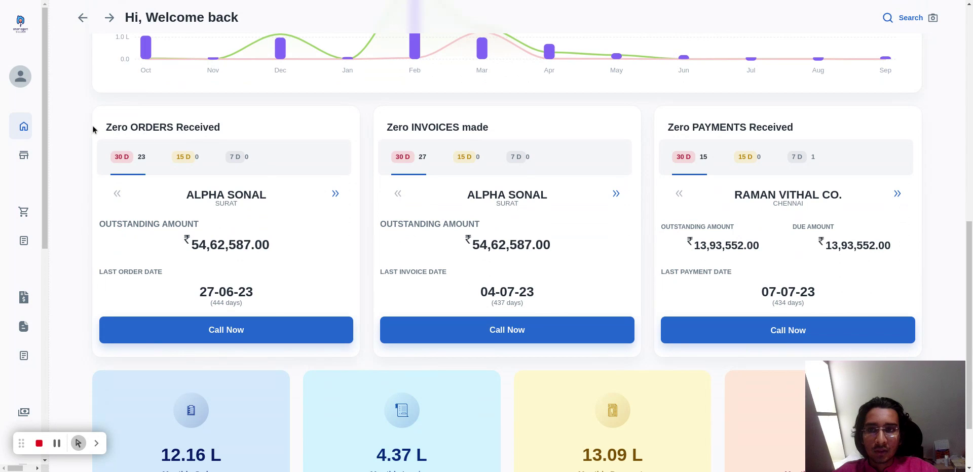
drag(94, 129, 235, 128)
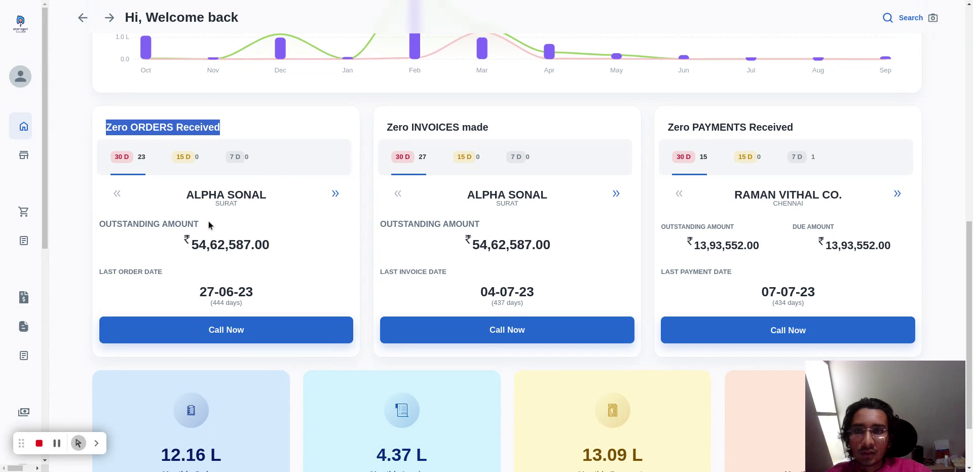
click(244, 131)
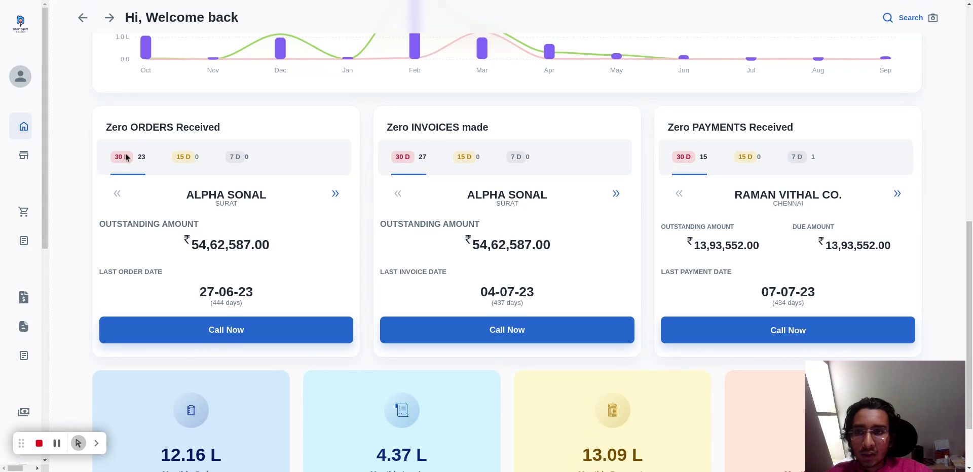
click(339, 195)
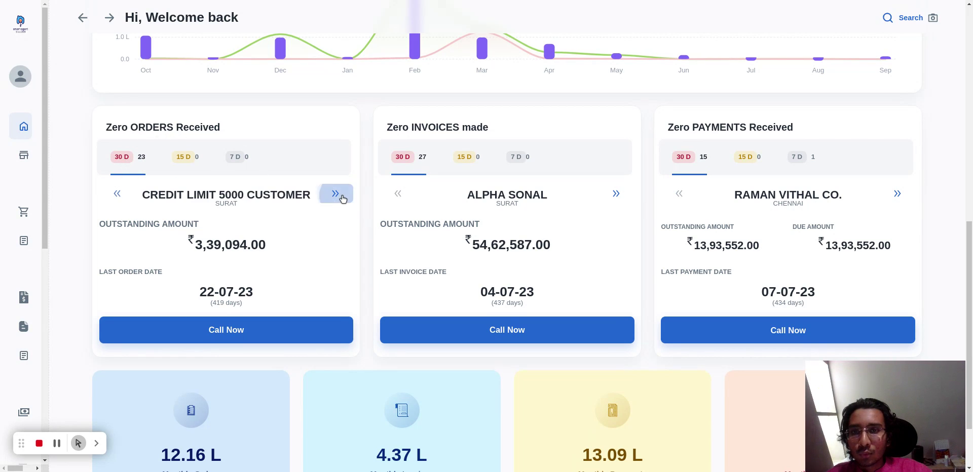
click(341, 198)
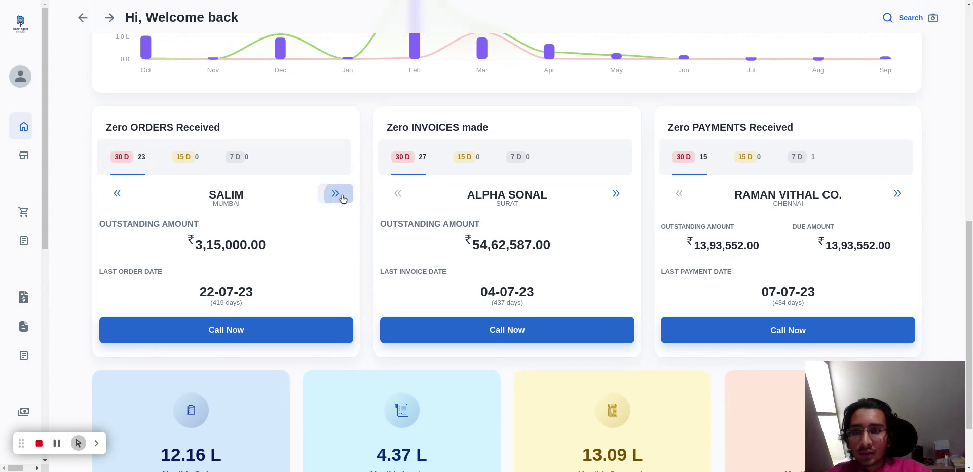
double_click(213, 246)
click(258, 241)
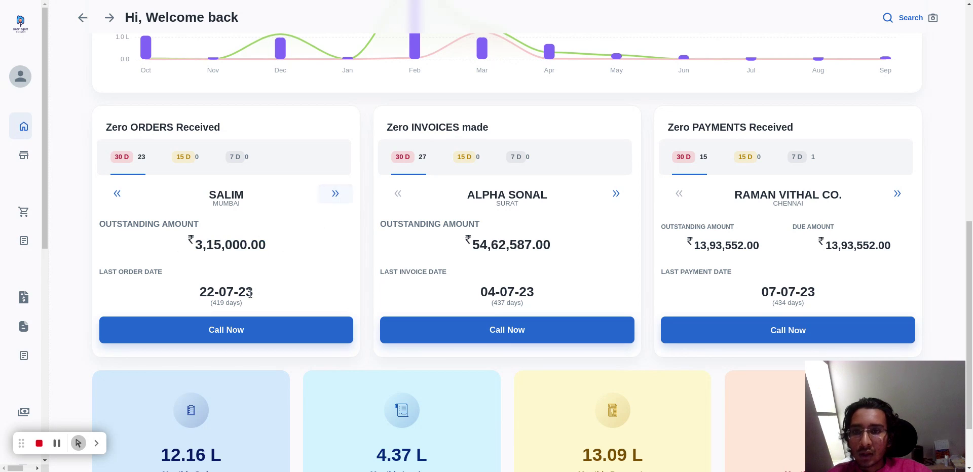
drag(199, 292, 278, 287)
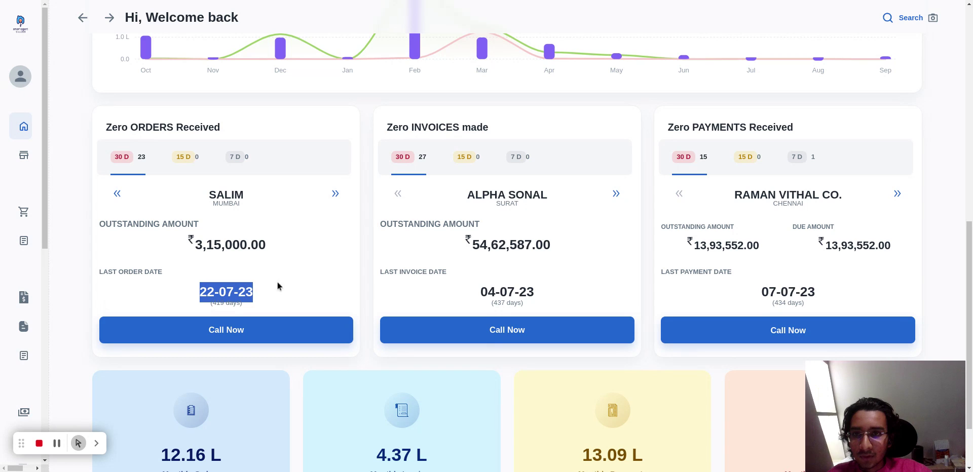
click(335, 193)
click(335, 194)
click(336, 285)
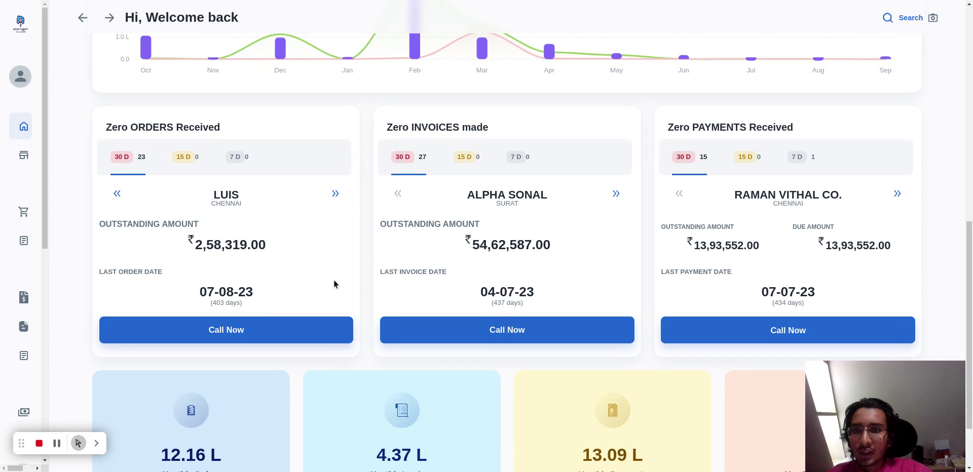
click(335, 193)
click(335, 194)
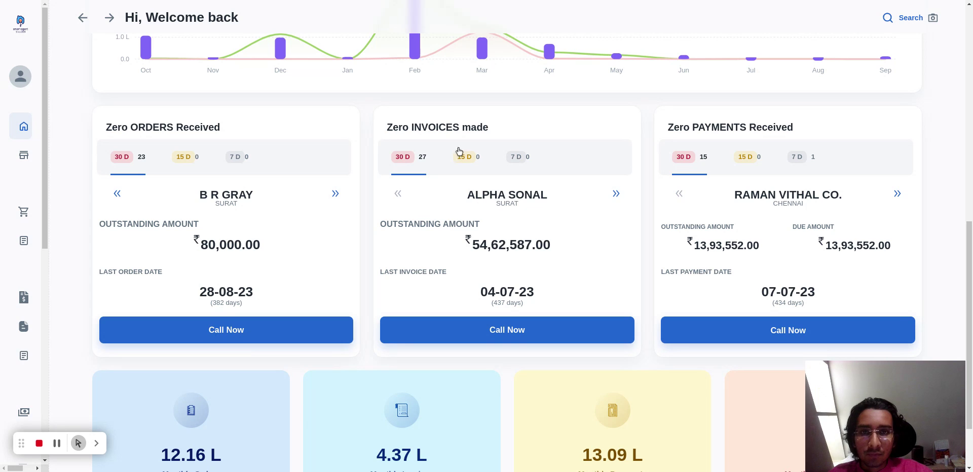
Browse the 30-day customers in the Zero INVOICES made card up to SM ENTERPRISES.
triple_click(452, 126)
click(551, 130)
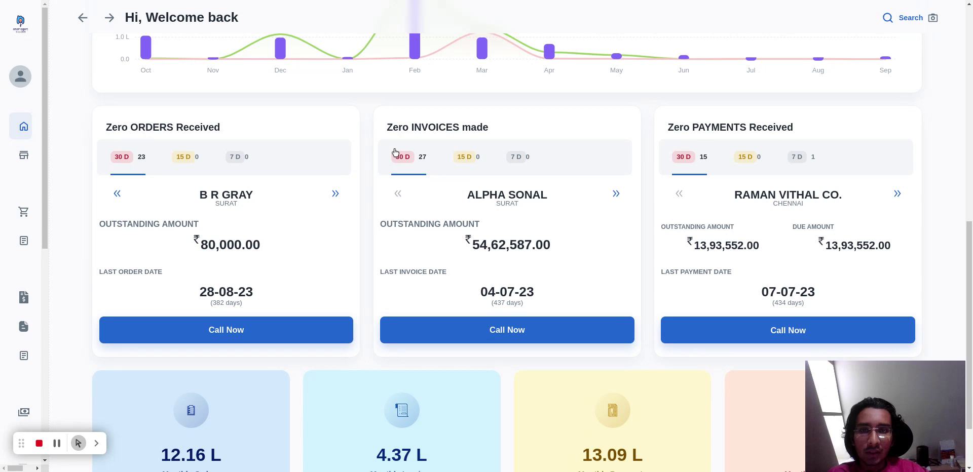
click(615, 194)
click(616, 194)
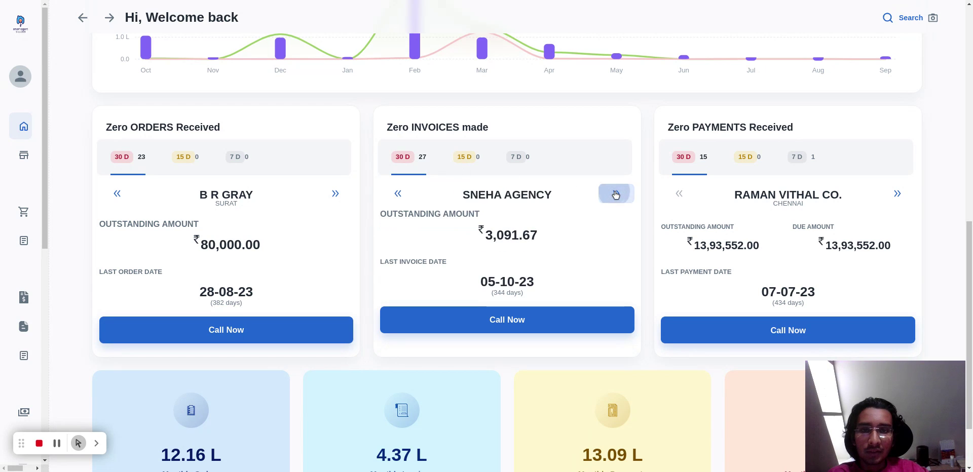
click(616, 193)
click(616, 194)
click(616, 193)
click(616, 193)
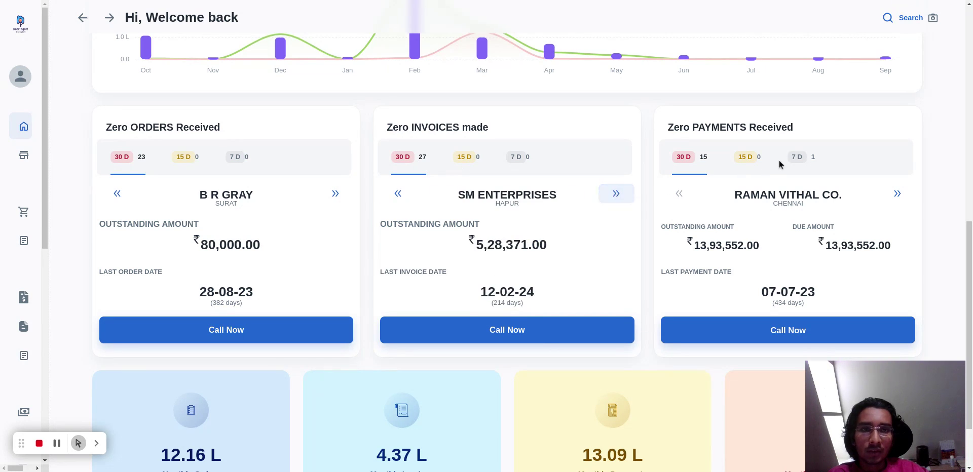
Browse the 30-day customers in the Zero PAYMENTS Received card up to SILK BUYER.
triple_click(736, 127)
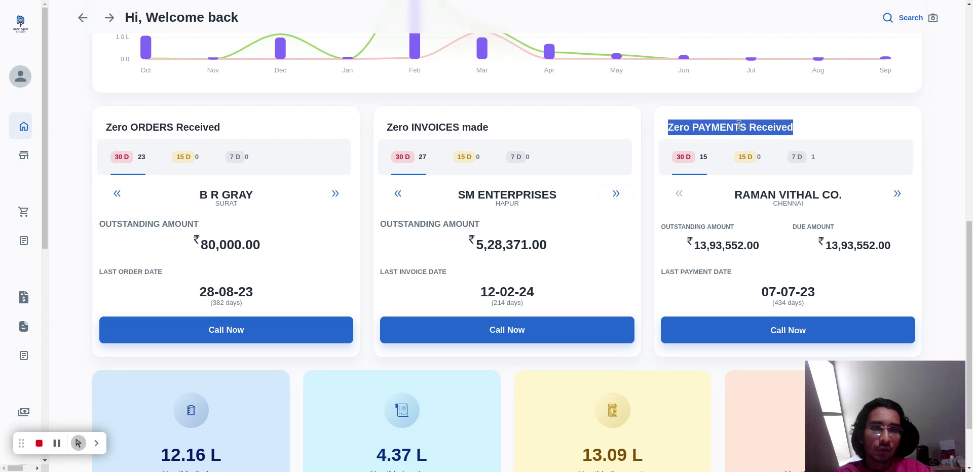
click(801, 129)
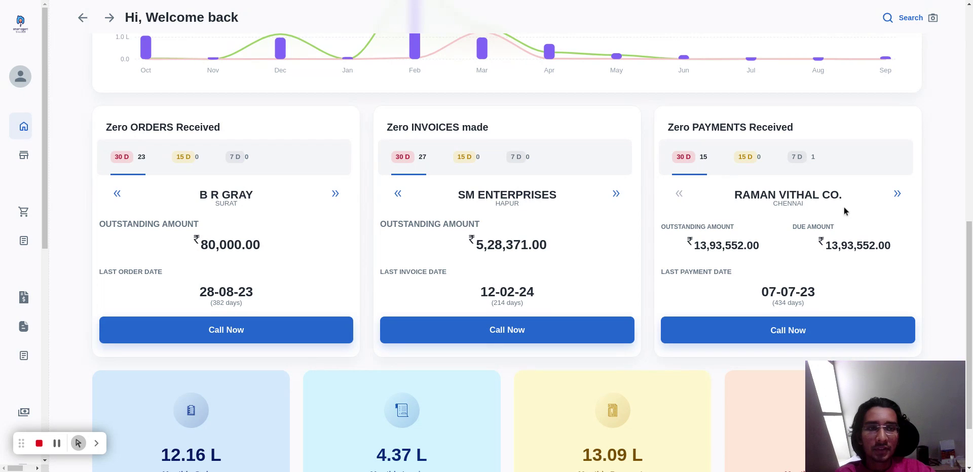
click(896, 195)
click(896, 195)
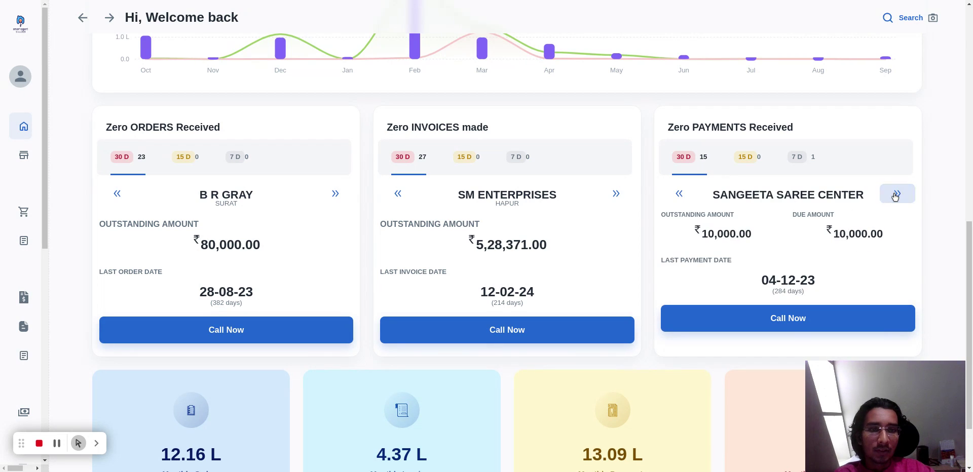
click(895, 196)
click(895, 195)
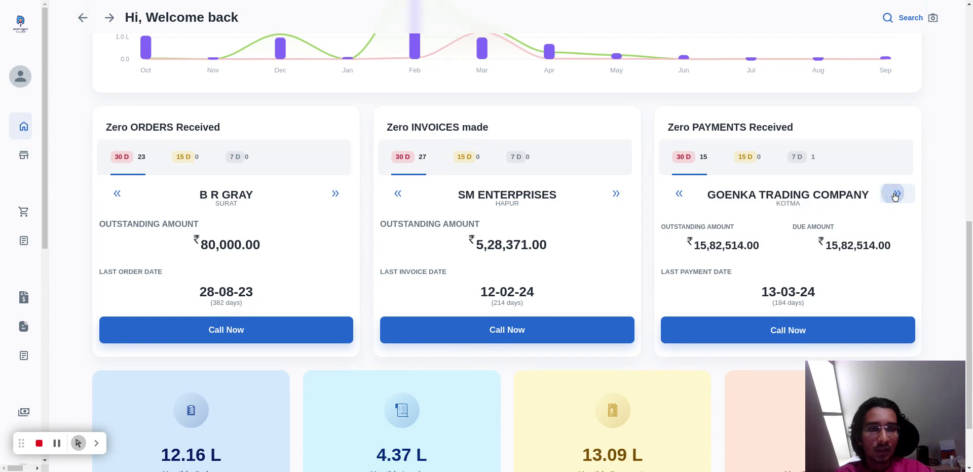
click(895, 195)
click(895, 195)
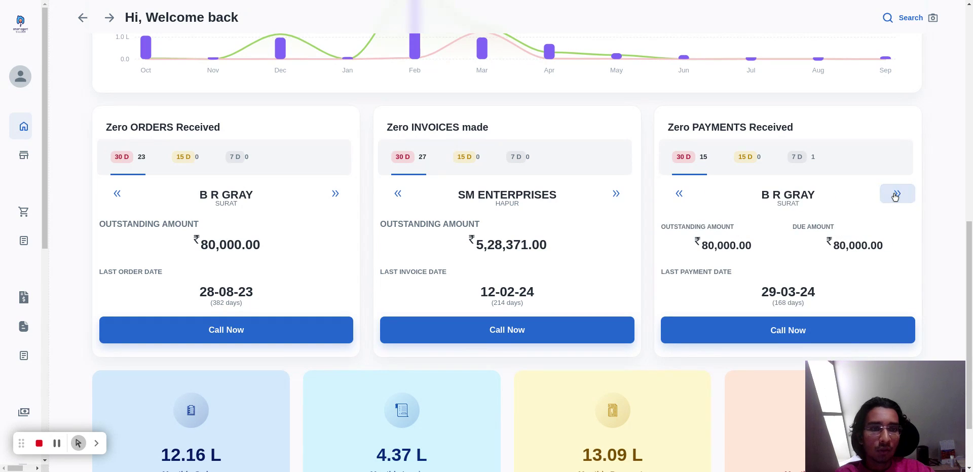
click(895, 196)
click(895, 196)
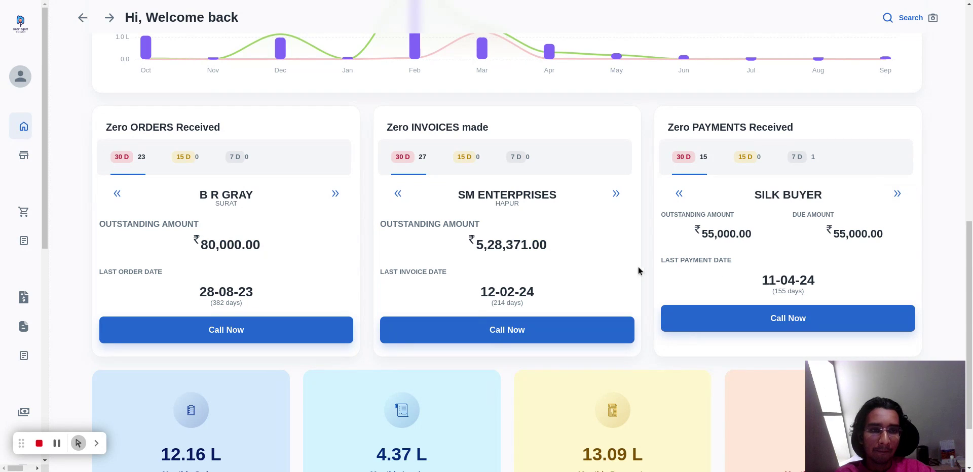
Open the account settings of SMART TEXTILE AGENCY and review its company details and user profile.
scroll(809, 258, down, 2)
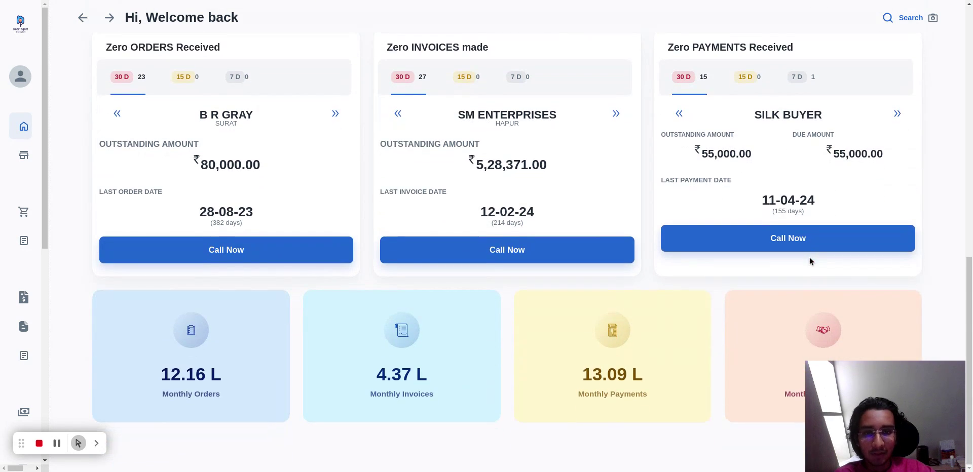
scroll(809, 257, up, 3)
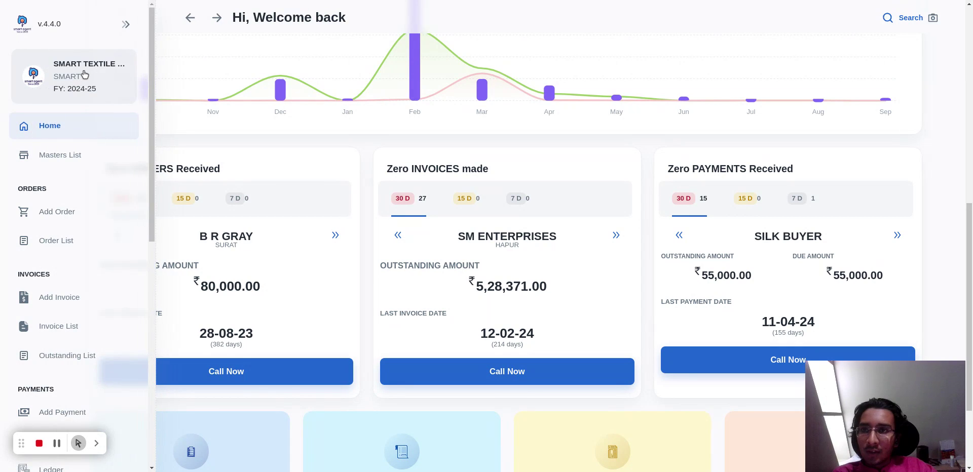
click(85, 75)
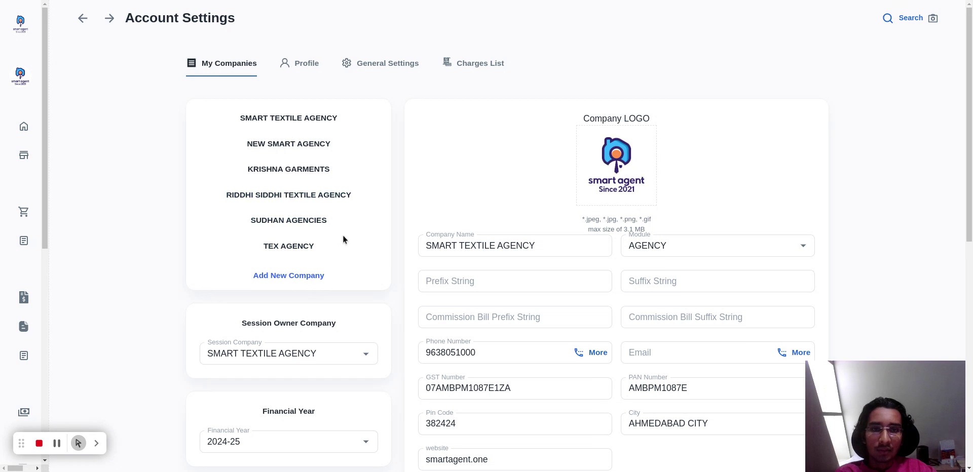
scroll(351, 237, down, 4)
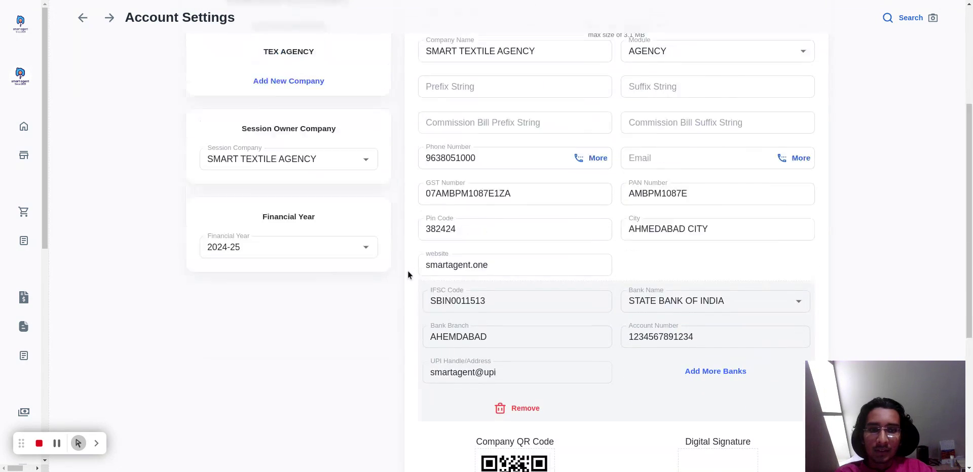
scroll(407, 271, up, 4)
click(304, 64)
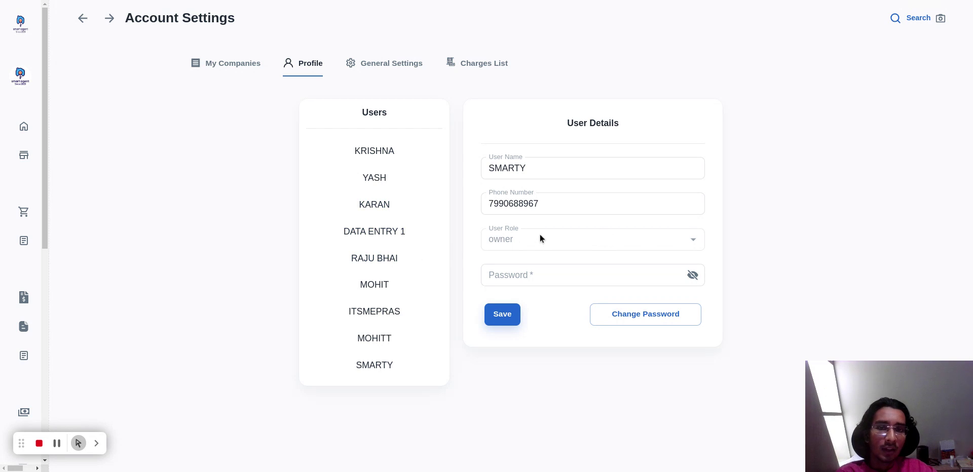
Open the general settings and examine the Email Order Alerts rules.
click(394, 72)
scroll(424, 108, down, 1)
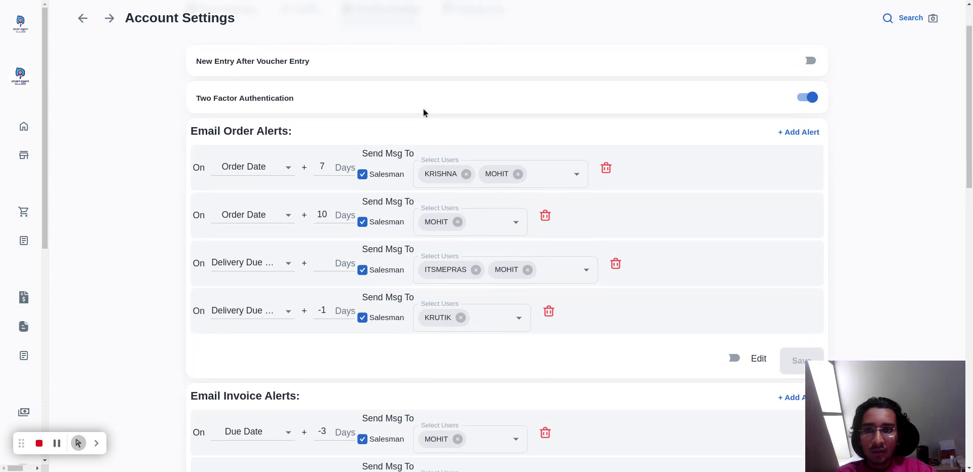
drag(190, 126, 303, 122)
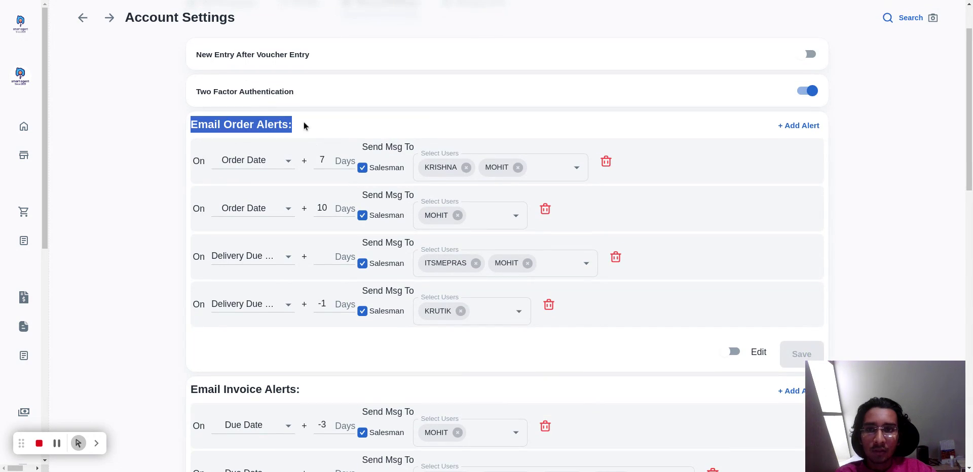
click(313, 123)
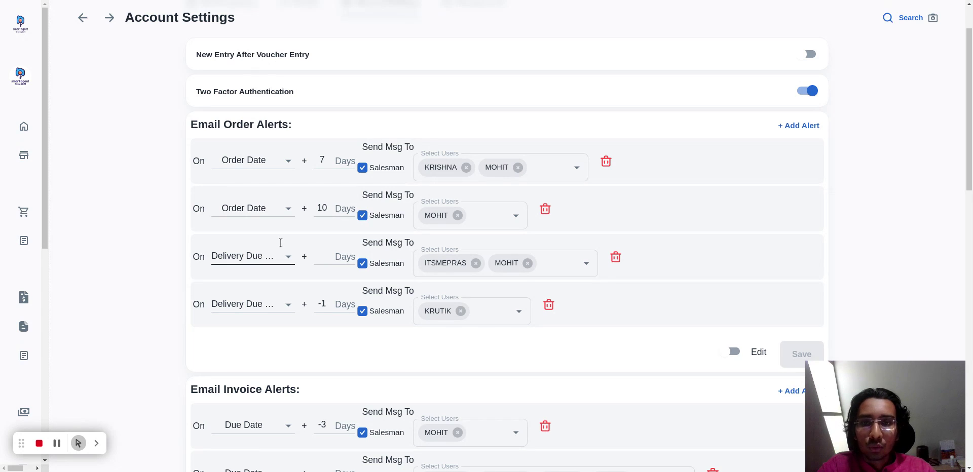
Examine the selectable recipients of the delivery-due order alert that has no day offset.
click(569, 269)
scroll(509, 340, up, 2)
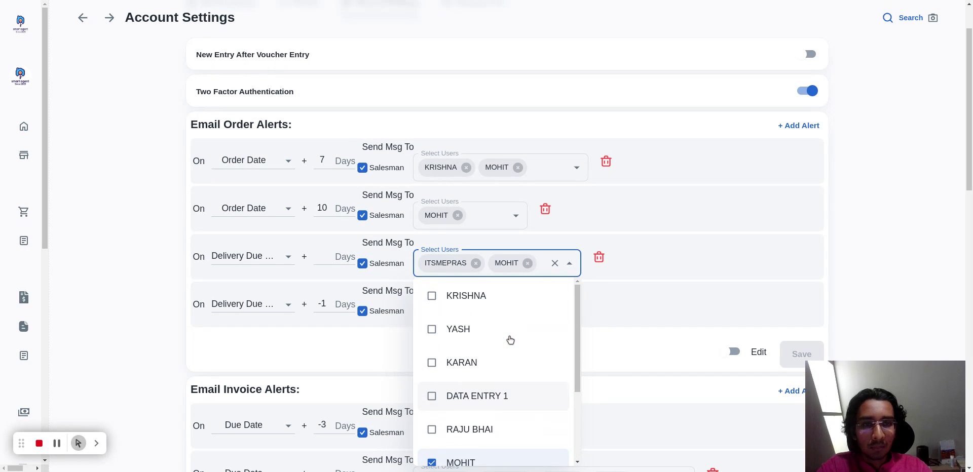
scroll(511, 340, down, 3)
click(905, 301)
Review the Email Invoice Alerts rules along with the God Name and Envelop Settings sections.
scroll(632, 305, down, 3)
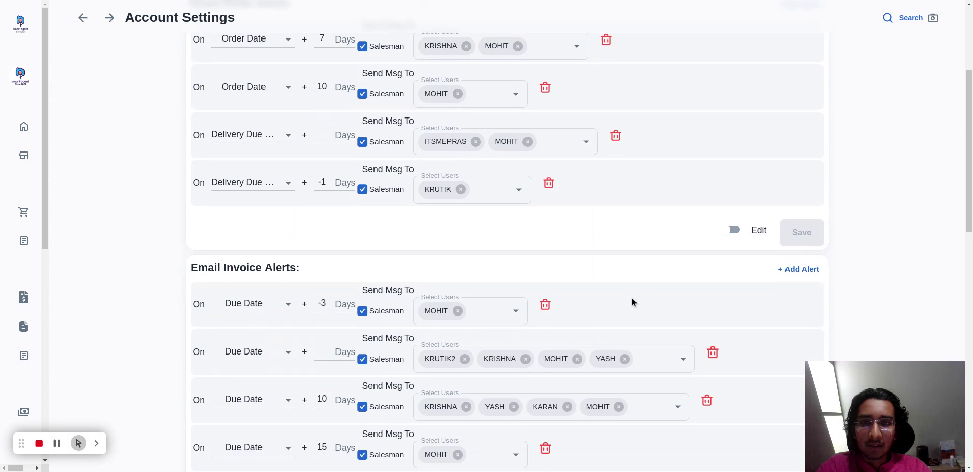
scroll(631, 302, down, 3)
scroll(299, 152, up, 1)
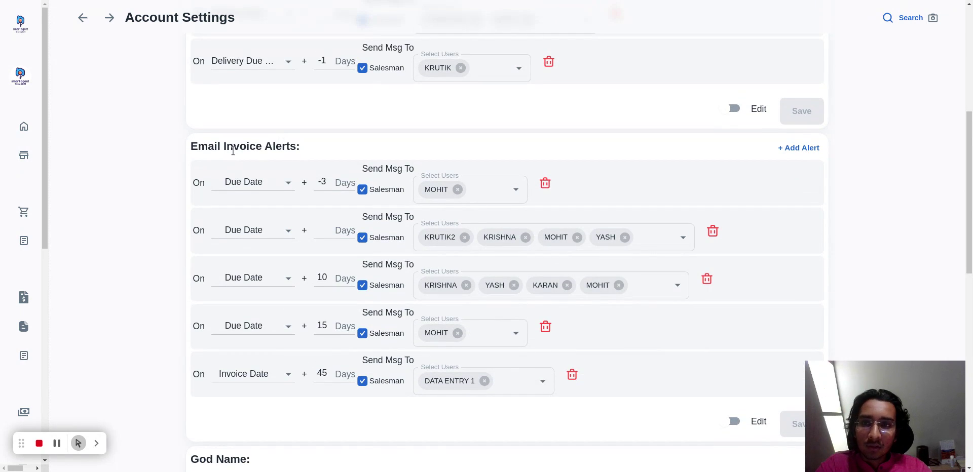
triple_click(263, 146)
click(263, 147)
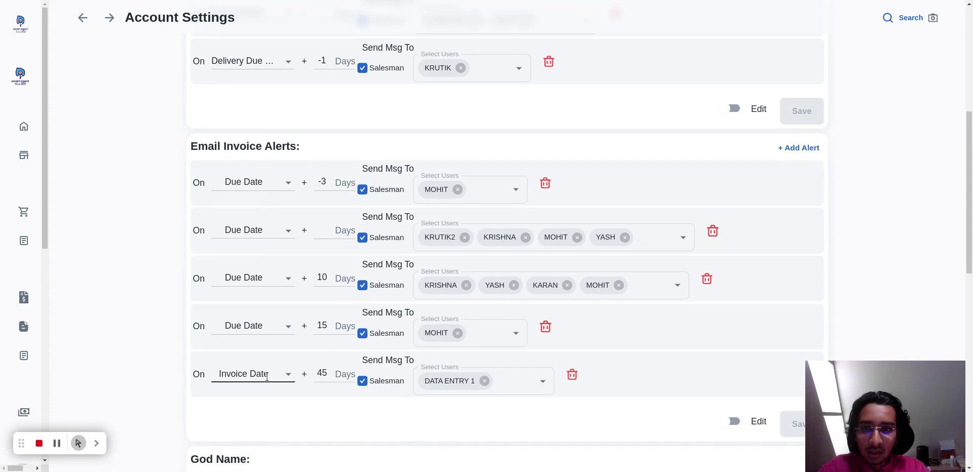
scroll(269, 374, down, 1)
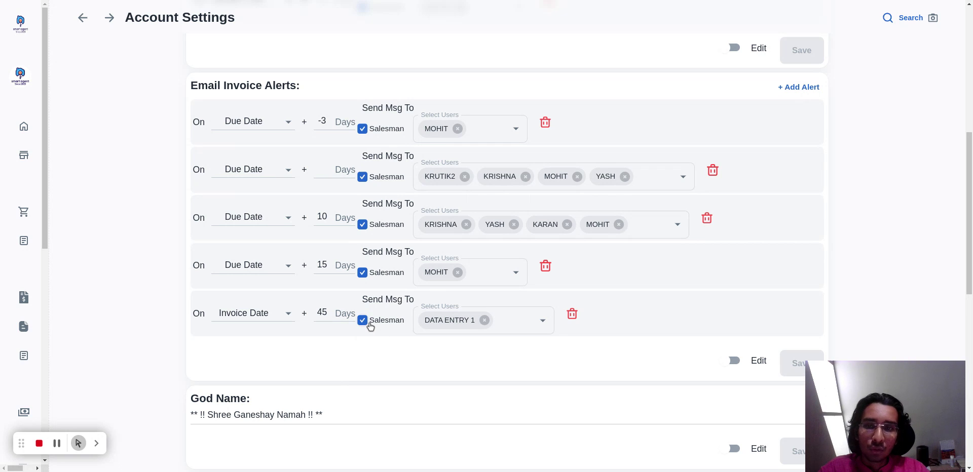
scroll(424, 335, down, 1)
scroll(454, 325, down, 2)
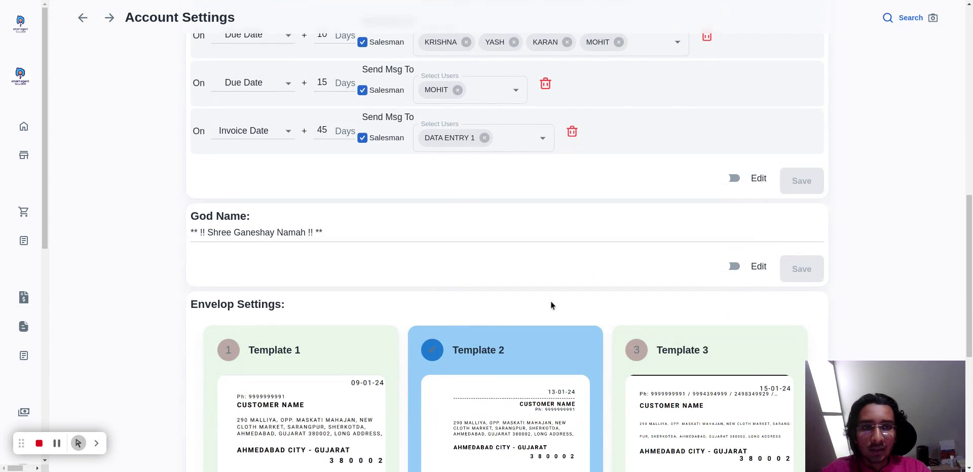
scroll(746, 218, up, 4)
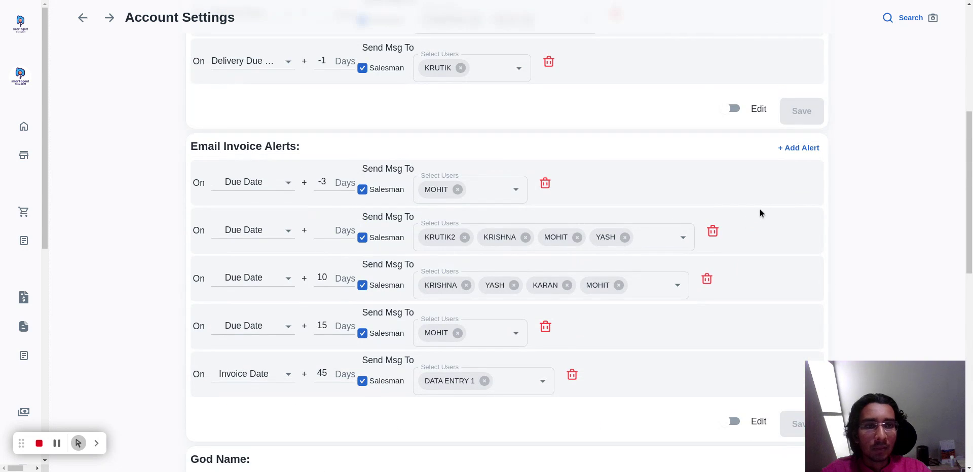
Add an email invoice alert for 50 days after the Invoice Date with Salesman as a recipient.
click(788, 149)
scroll(333, 284, down, 2)
click(248, 298)
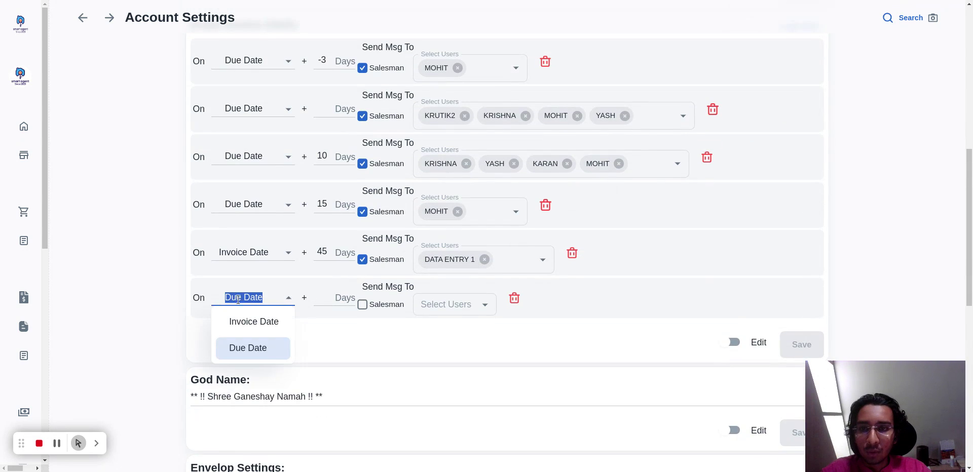
click(243, 320)
click(318, 295)
click(317, 295)
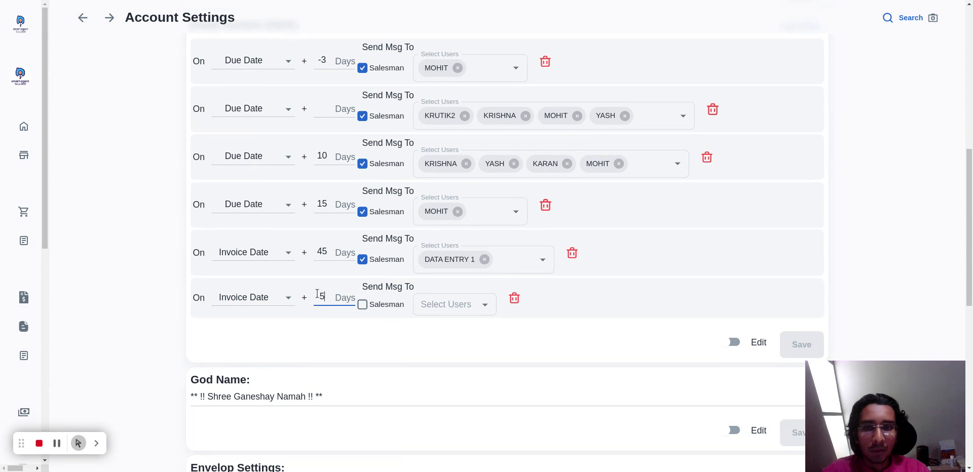
click(363, 305)
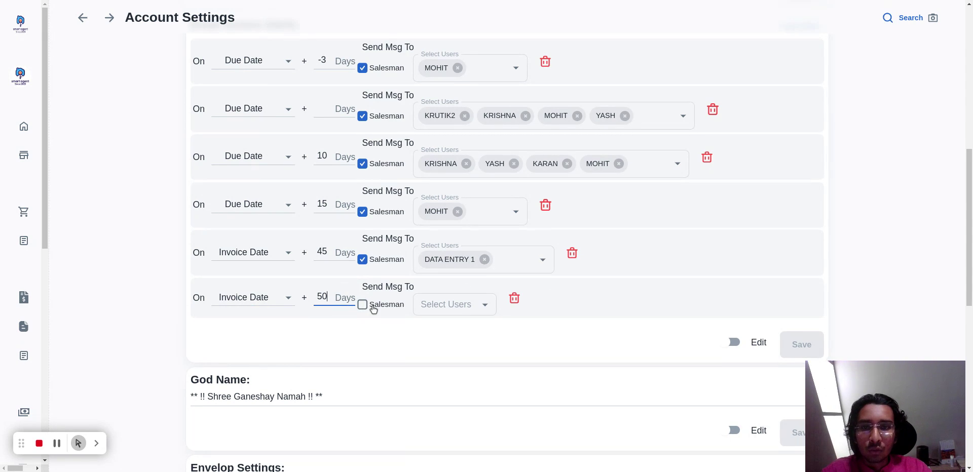
Select the first listed user as an additional recipient of the new 50-day invoice alert.
click(458, 304)
scroll(455, 189, up, 1)
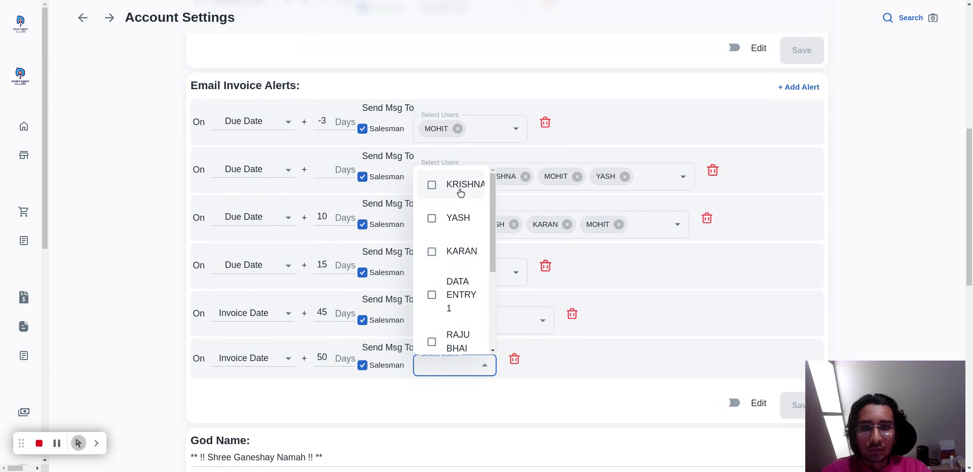
click(457, 186)
click(553, 409)
scroll(555, 399, down, 2)
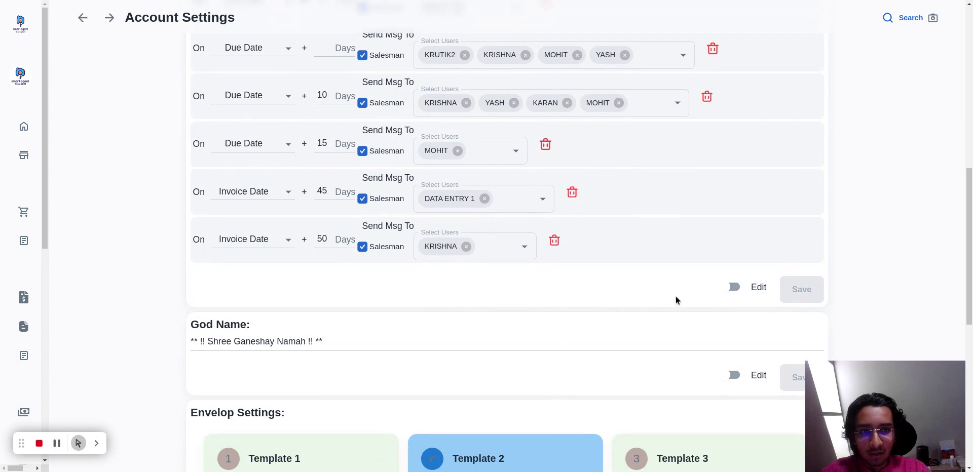
Enable editing for the Email Invoice Alerts and save them with the new alert.
click(735, 289)
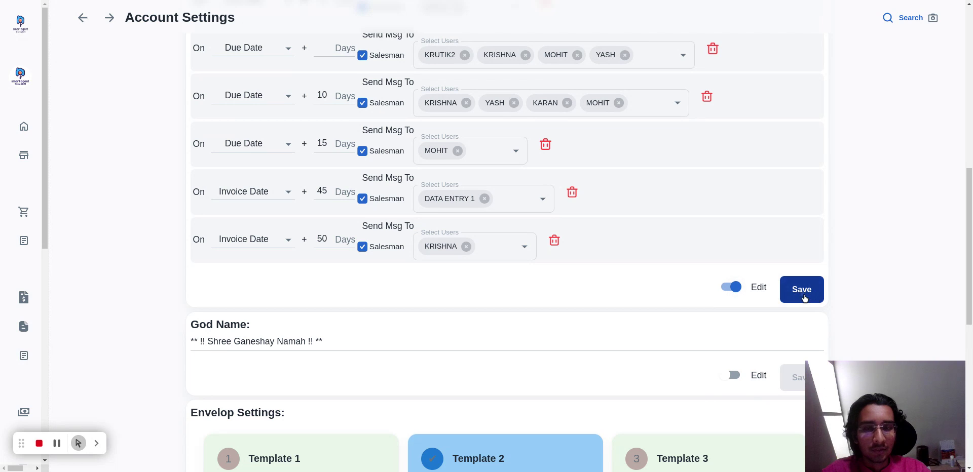
scroll(600, 360, up, 1)
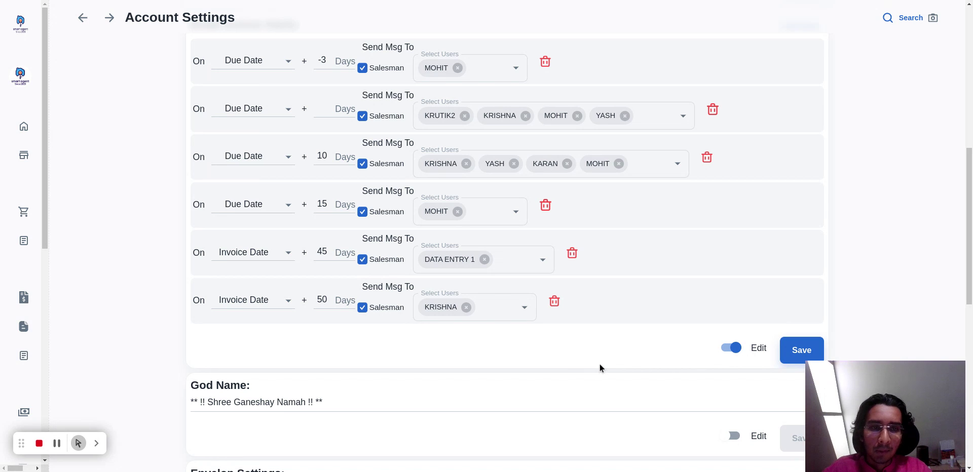
click(801, 350)
scroll(680, 379, up, 2)
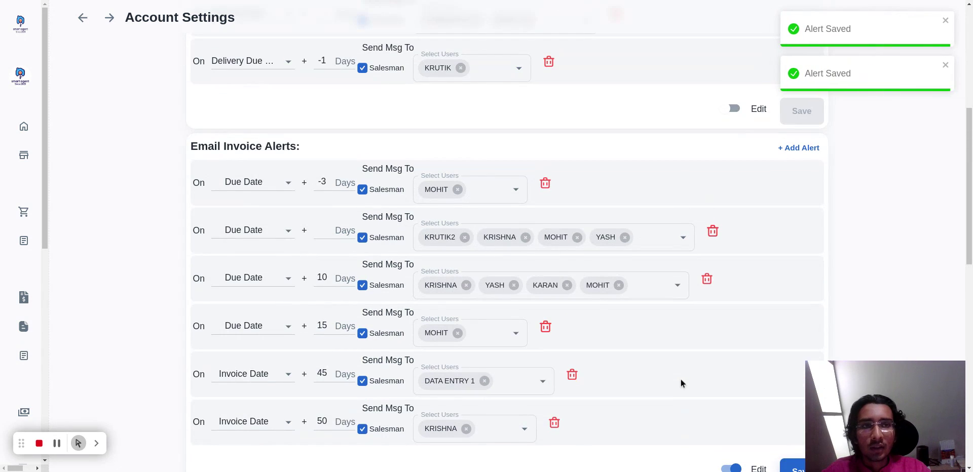
scroll(673, 306, down, 3)
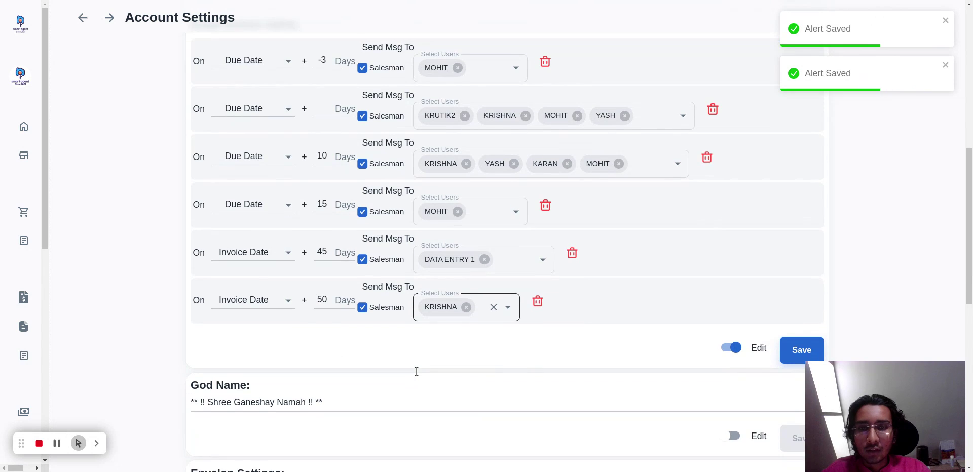
scroll(415, 371, down, 3)
scroll(416, 371, up, 1)
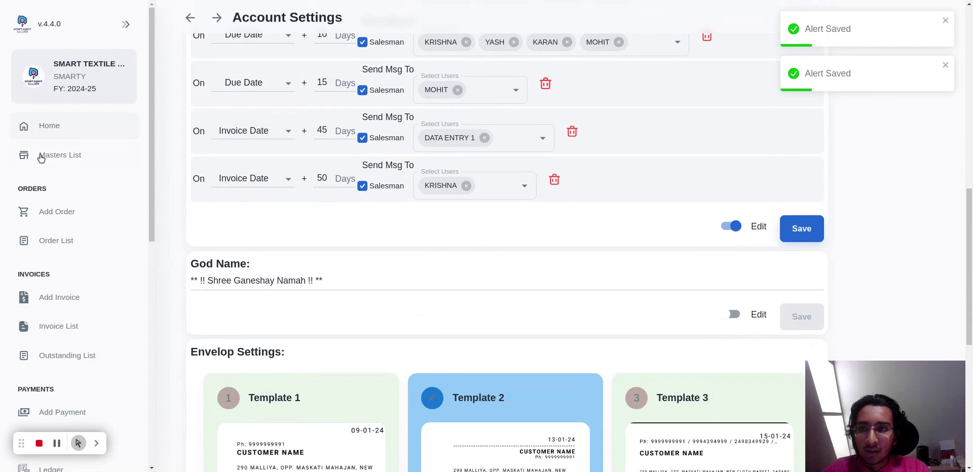
From the masters list, generate and view envelopes for only AALFA TEXTILE and AANCHAL FABTEX INDIA PRIVATE LIMITED.
click(41, 158)
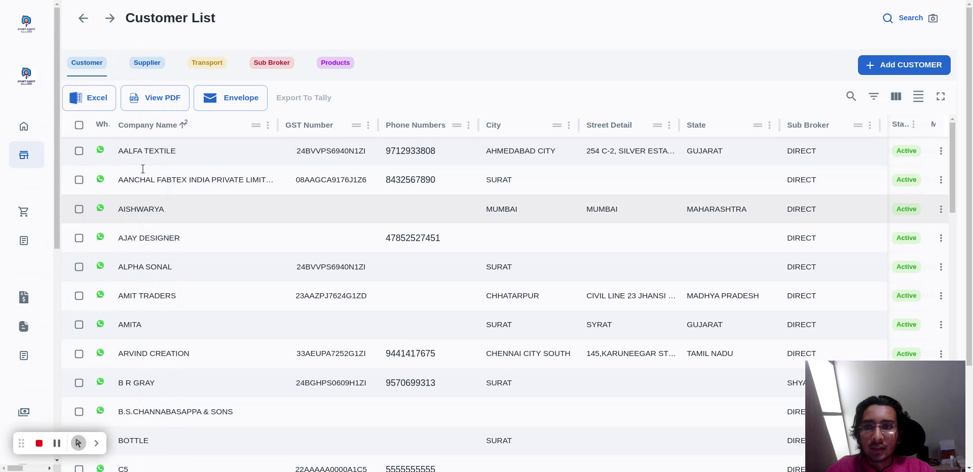
click(79, 151)
click(79, 212)
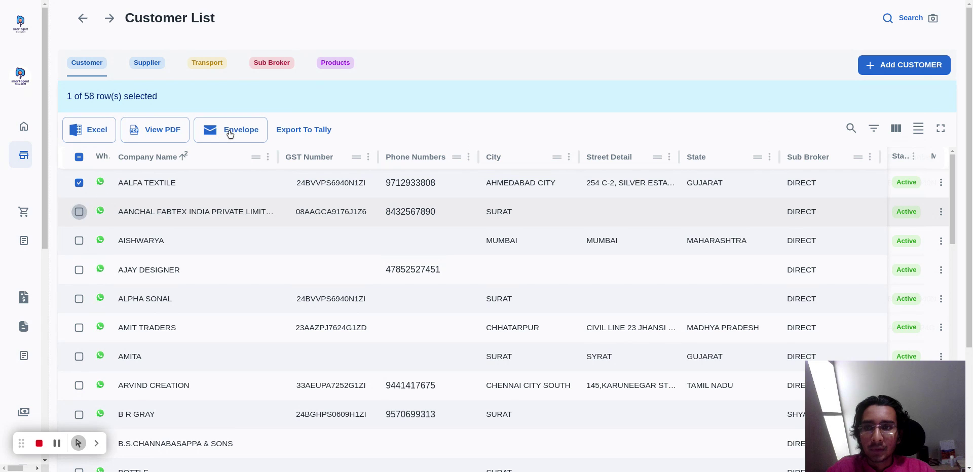
click(251, 134)
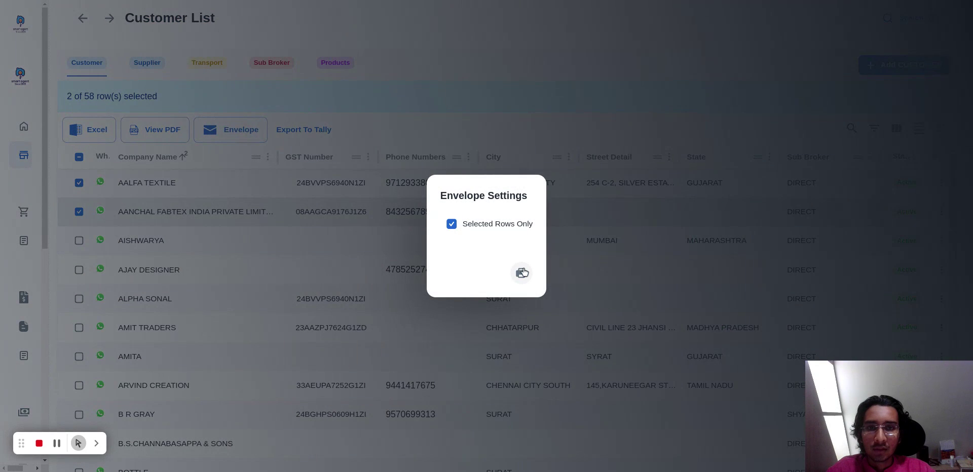
click(523, 272)
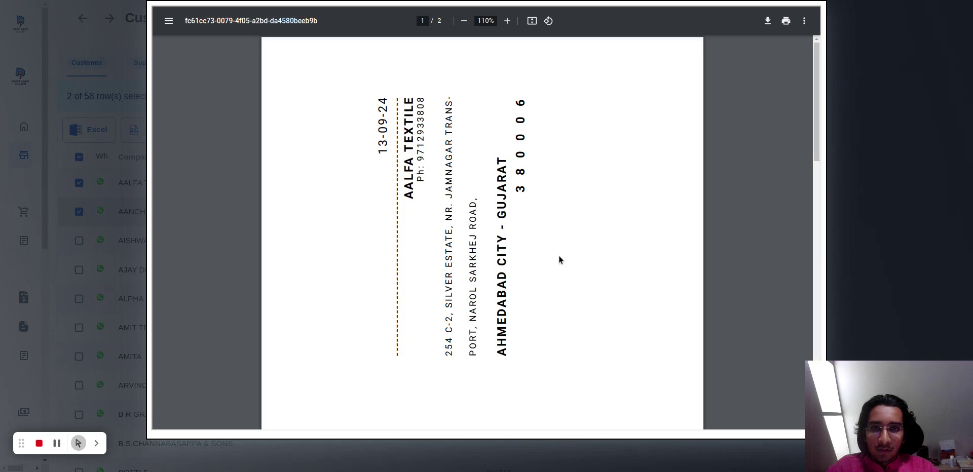
scroll(562, 262, down, 5)
scroll(561, 266, down, 5)
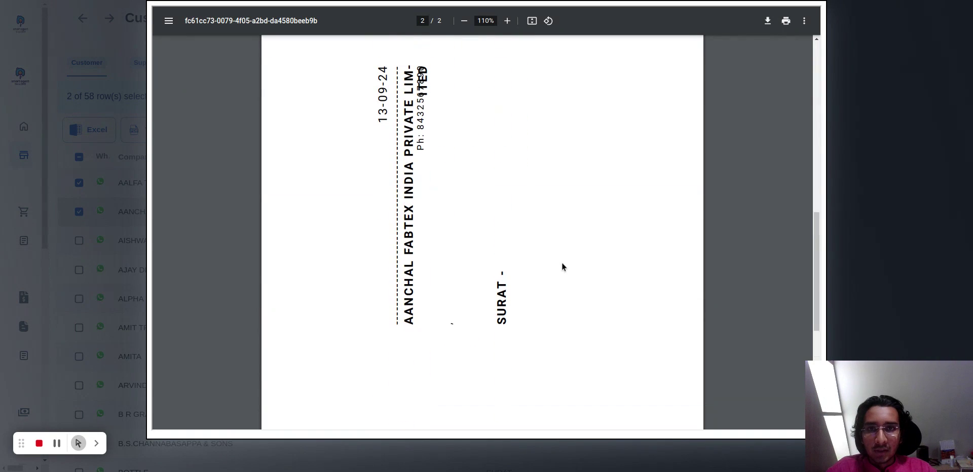
scroll(562, 265, up, 11)
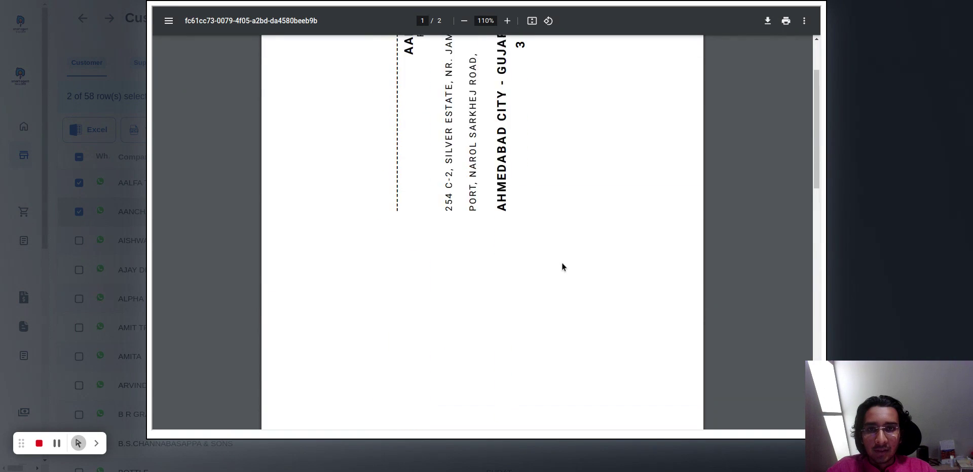
Close the envelope preview and deselect both customers in the Customer List.
click(864, 171)
click(684, 296)
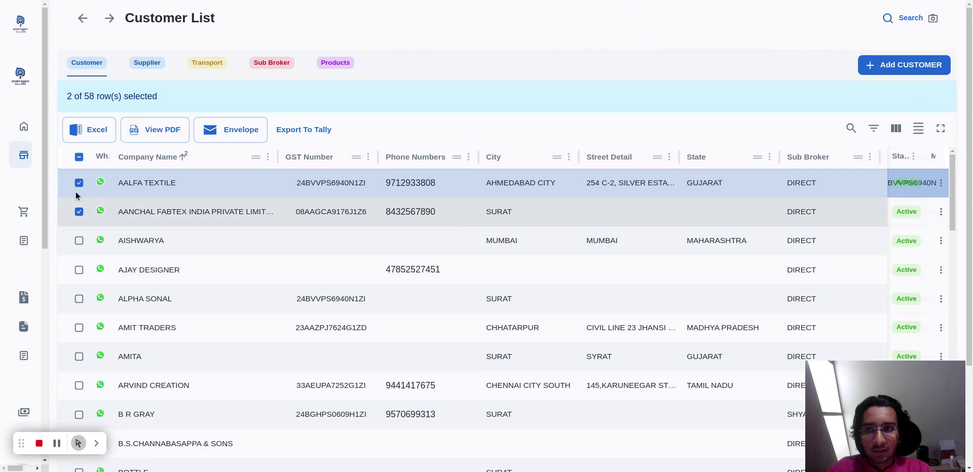
click(80, 213)
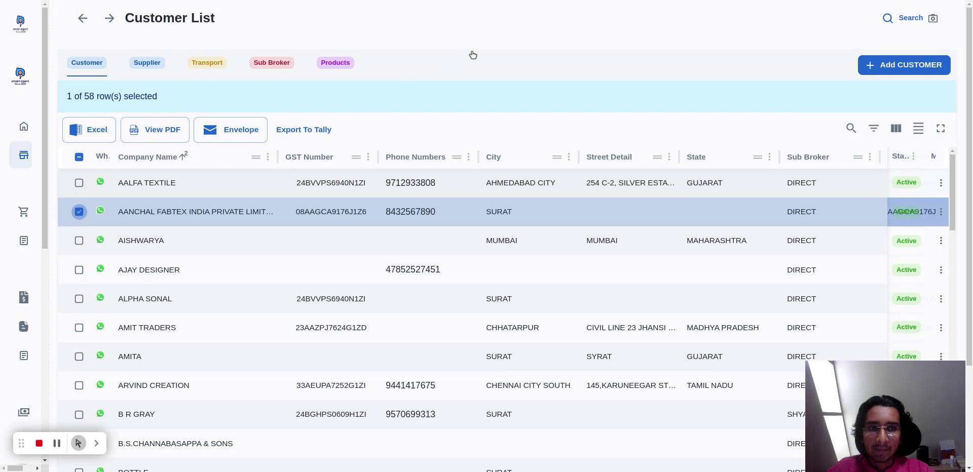
Start a new order with supplier AARADHANA TRADING CO and customer AANCHAL FABTEX INDIA PRIVATE LIMITED.
mouse_move(54, 158)
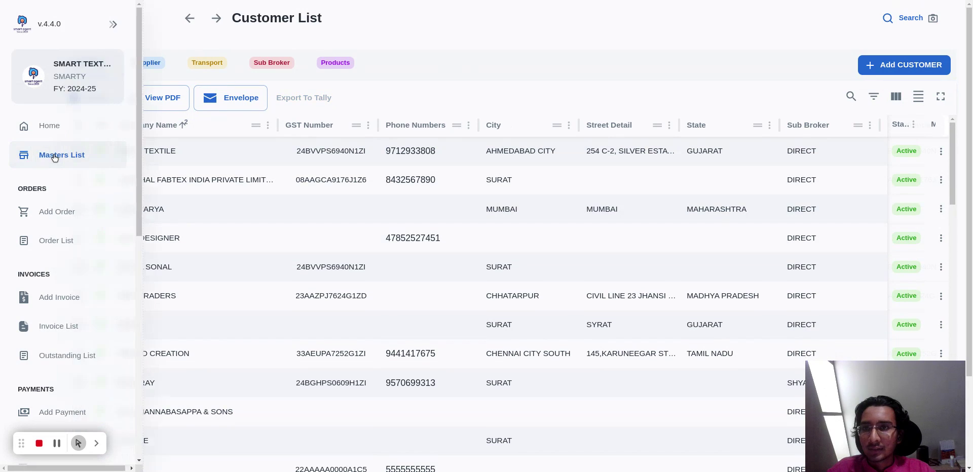
click(56, 212)
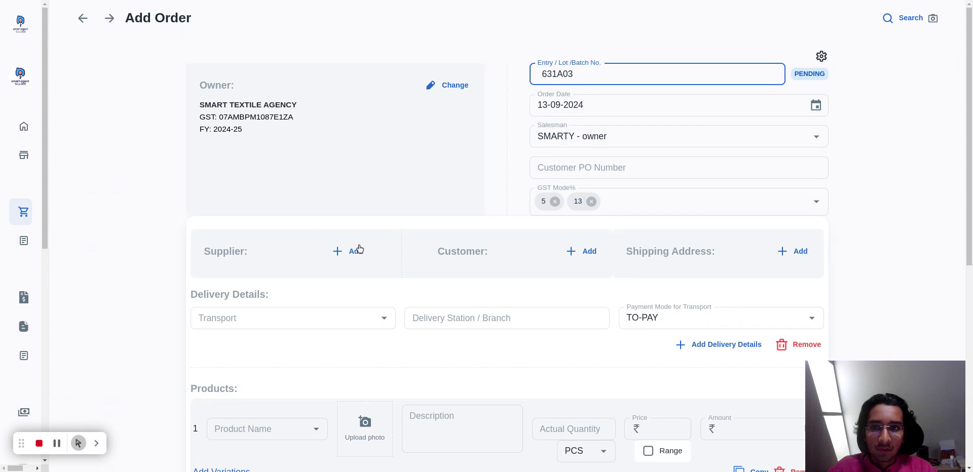
click(349, 253)
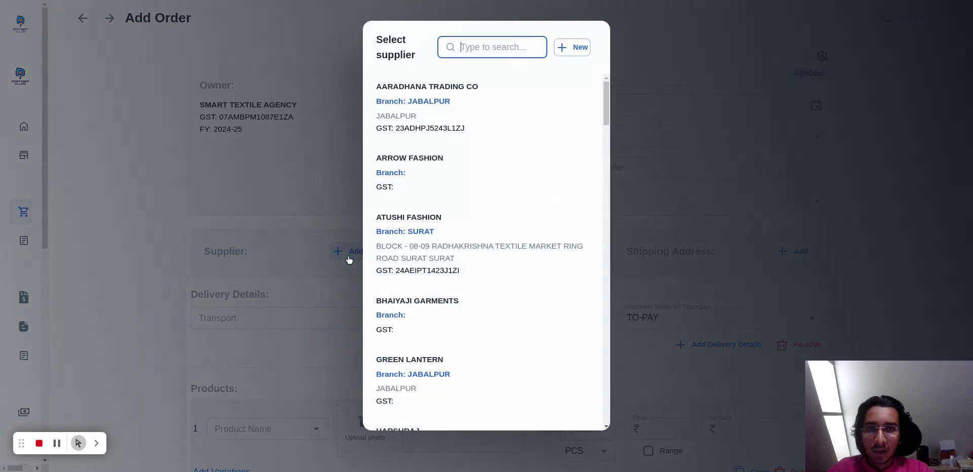
click(484, 137)
click(586, 252)
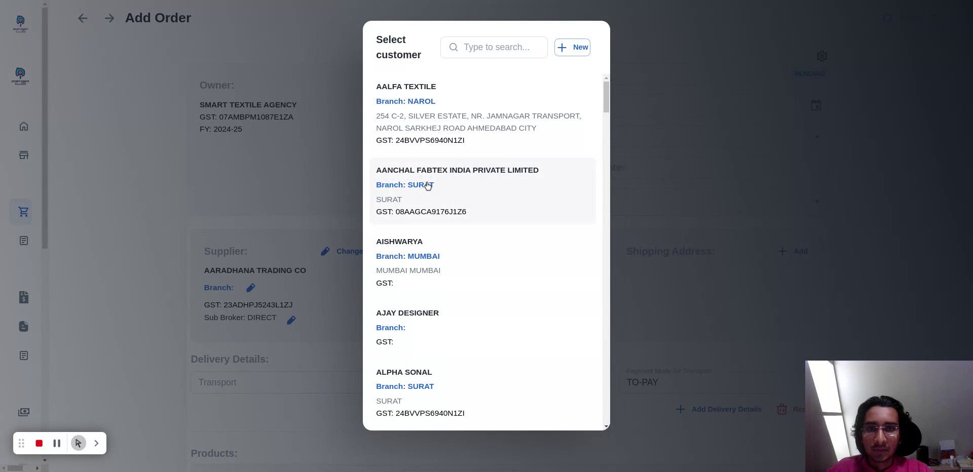
click(458, 210)
Add the customer's SURAT shipping address to the order and set the delivery station to DADAR.
scroll(632, 246, down, 3)
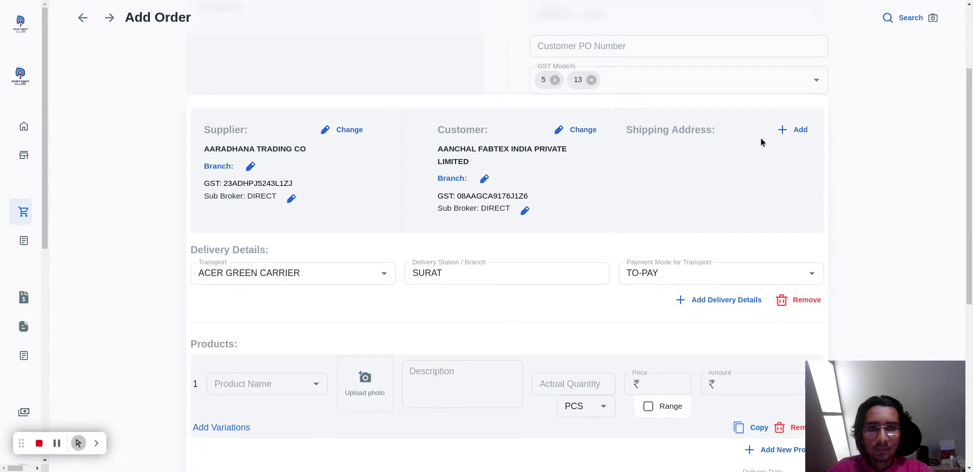
click(786, 131)
click(450, 110)
scroll(720, 183, down, 3)
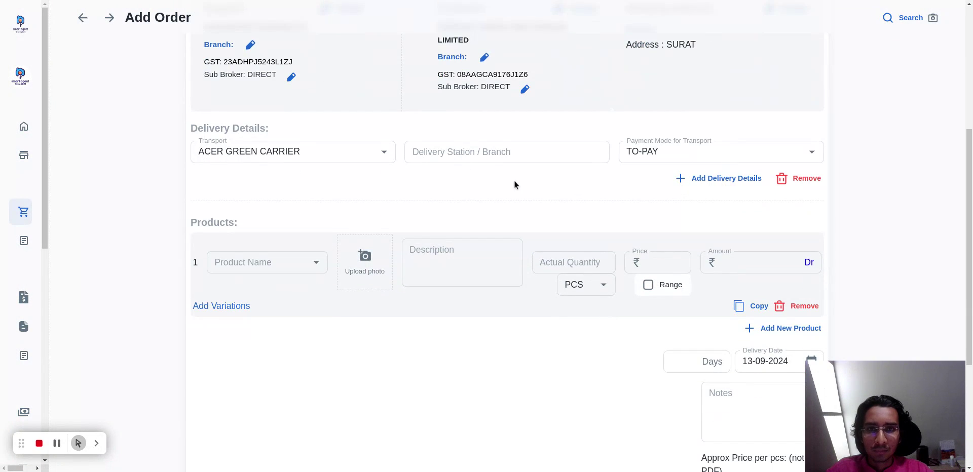
click(497, 154)
text(DADAR)
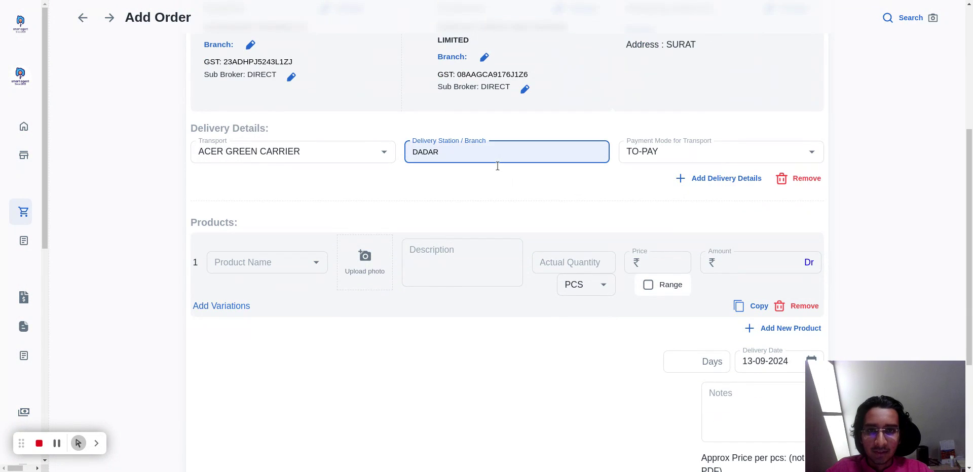
Choose BAKTAR as the first product in the order.
scroll(446, 192, down, 2)
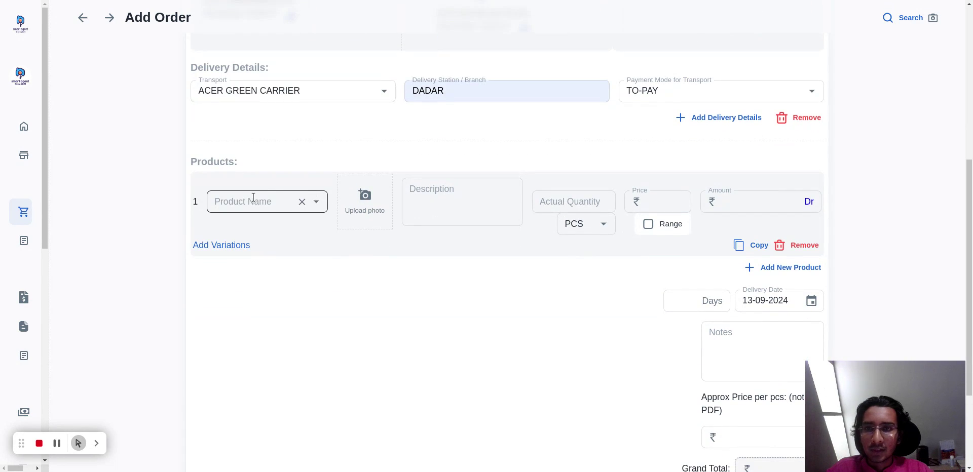
click(253, 201)
scroll(260, 181, down, 2)
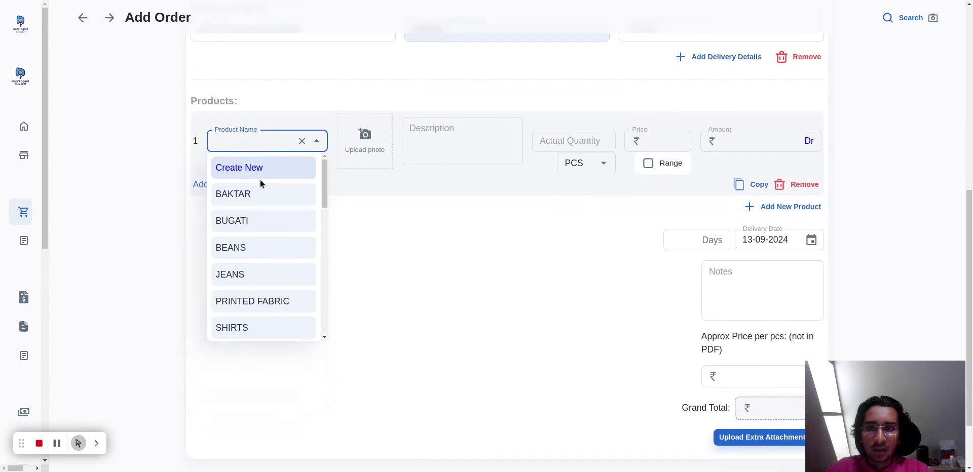
scroll(253, 222, down, 8)
scroll(256, 225, up, 8)
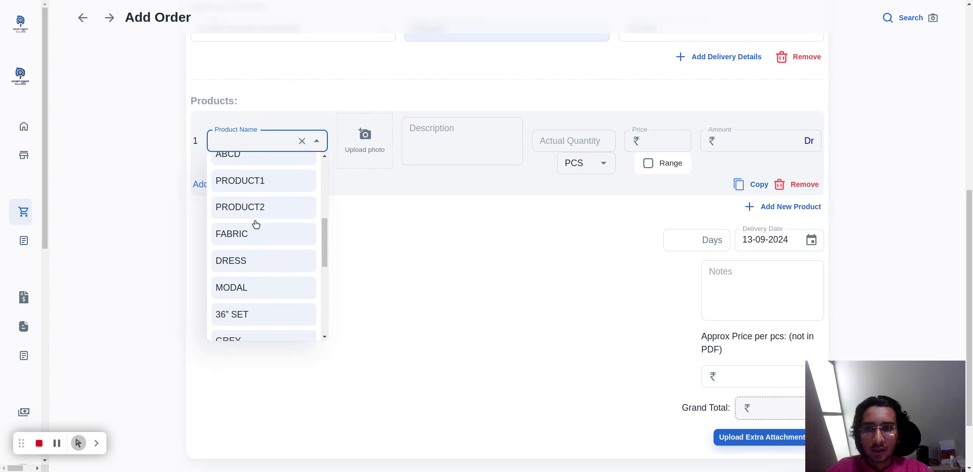
click(258, 204)
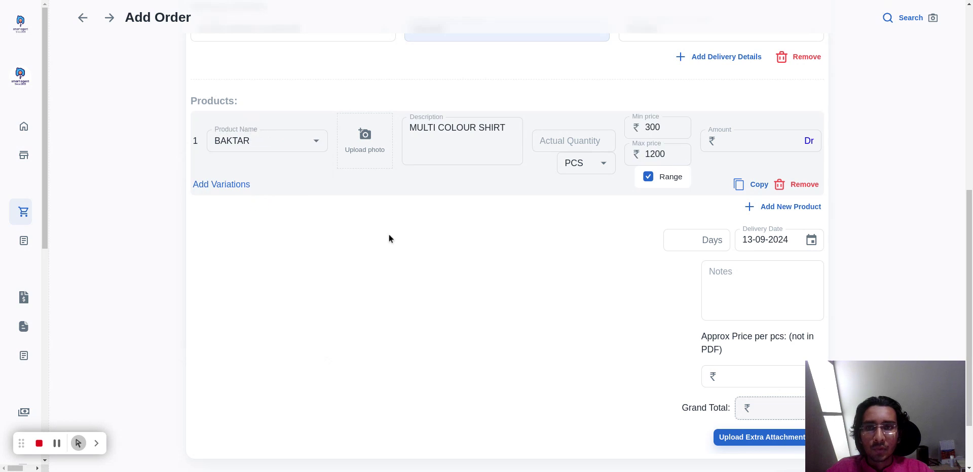
Switch the BAKTAR product's pricing from a range to a single price and back to a range.
scroll(445, 245, up, 1)
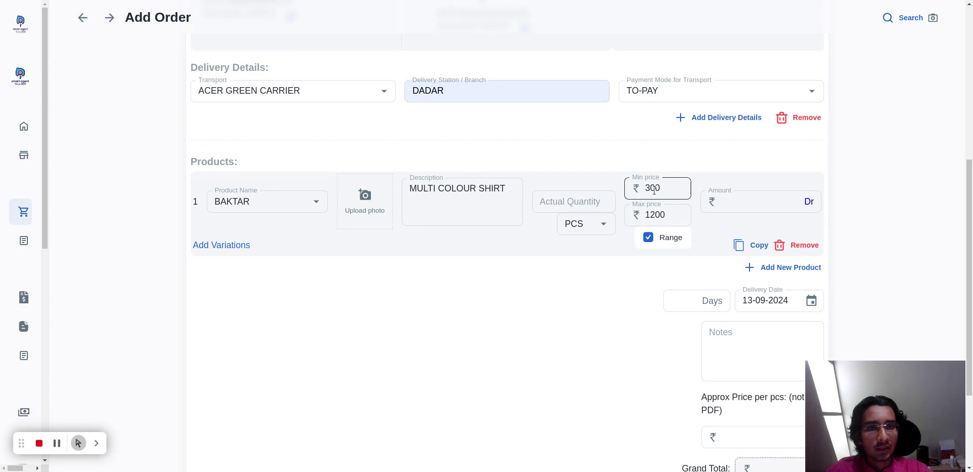
click(649, 237)
click(654, 202)
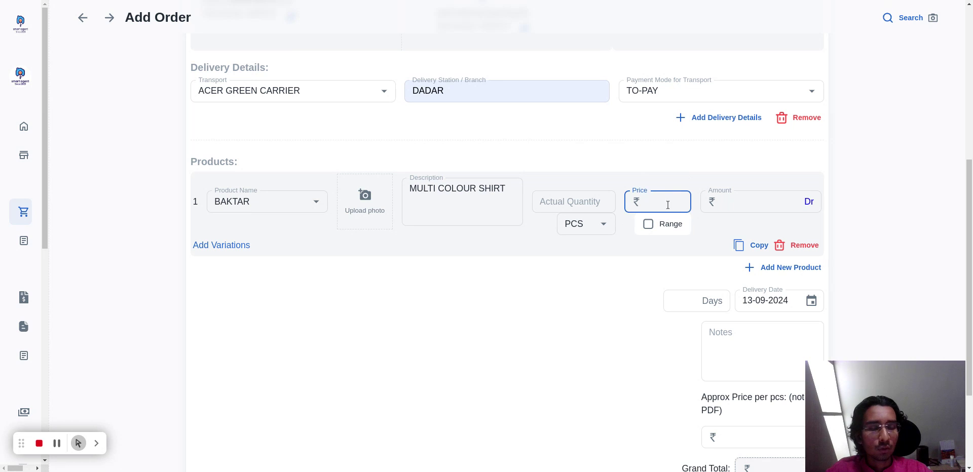
click(648, 224)
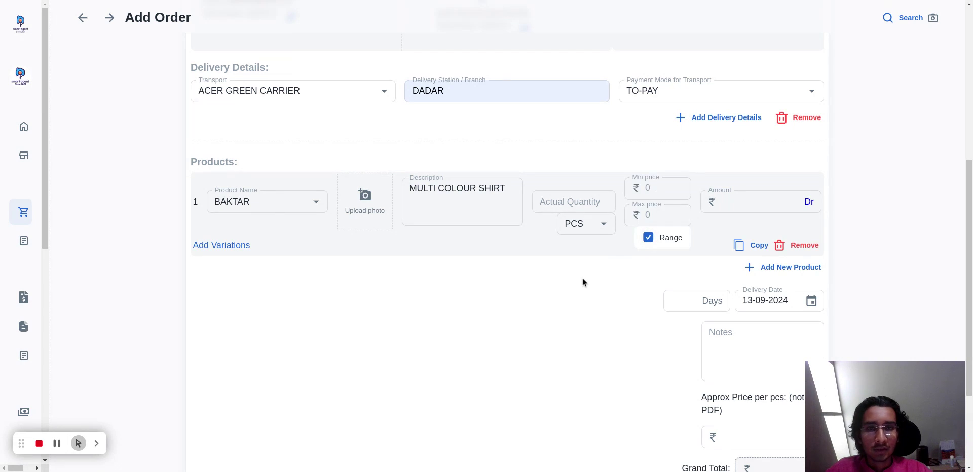
Add size variations to the BAKTAR product with quantity 500 and price 900 for sizes S to XL.
click(221, 245)
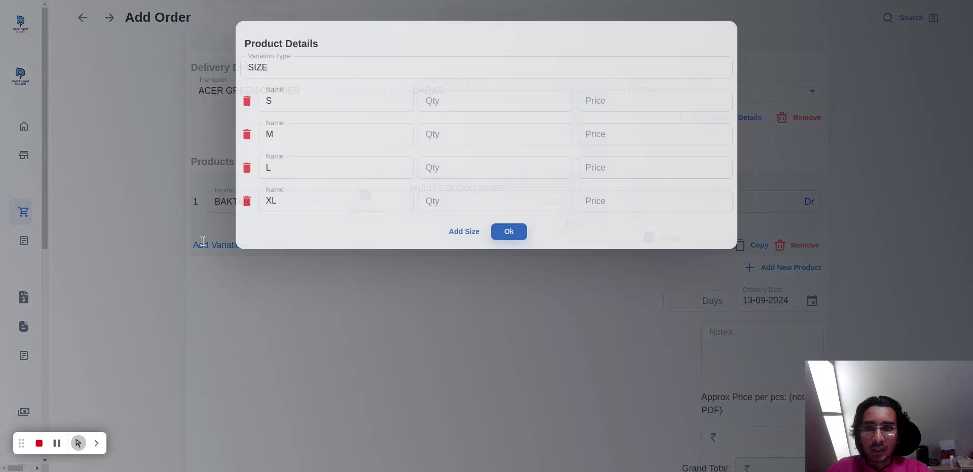
click(461, 100)
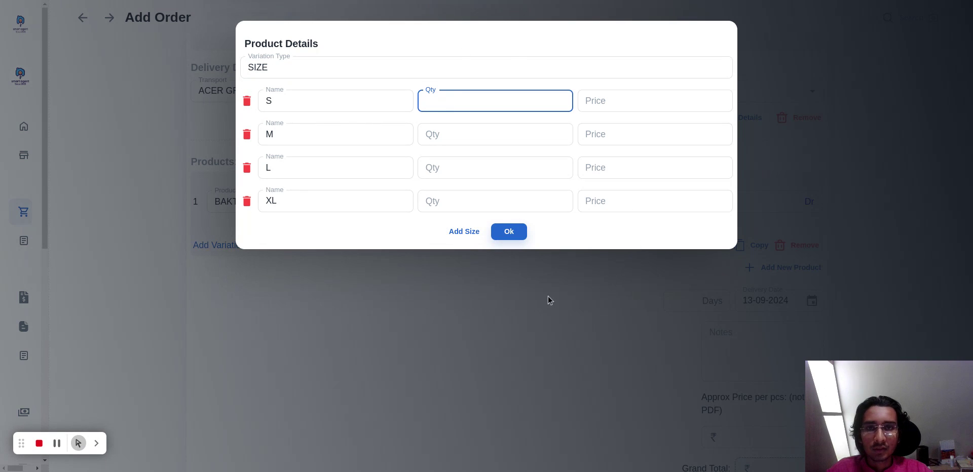
text(500)
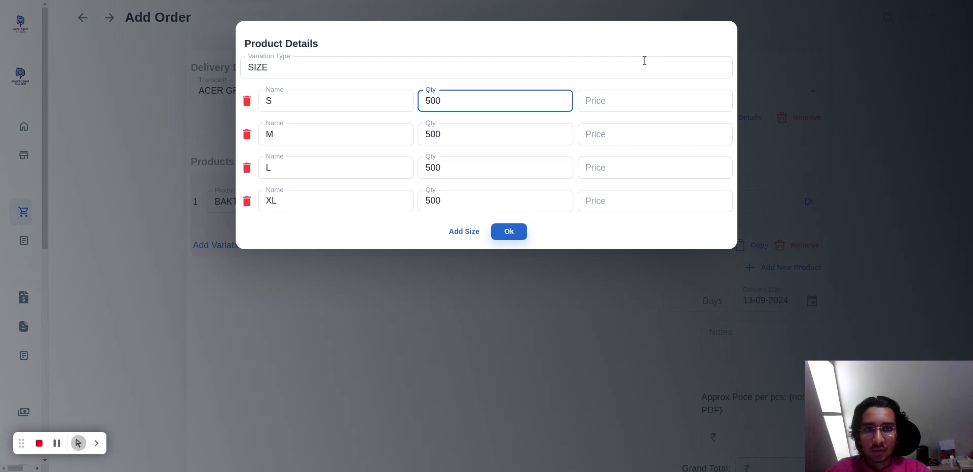
click(637, 105)
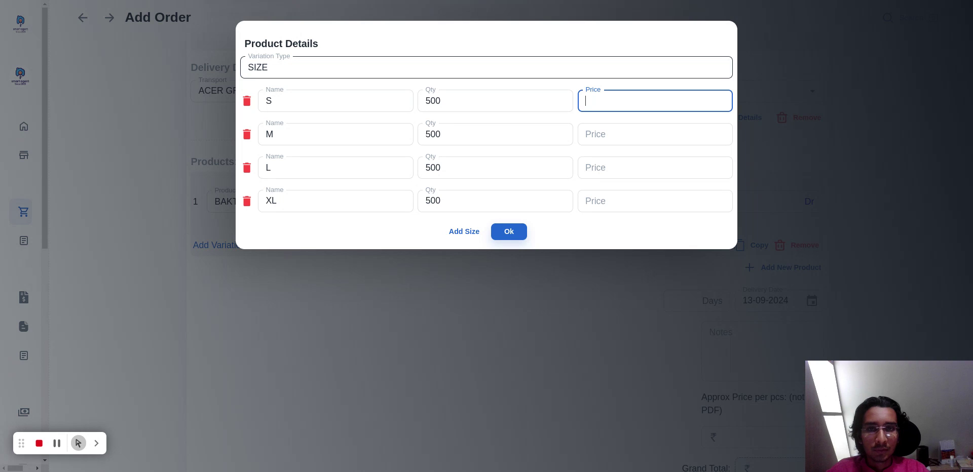
text(900)
Set the quantity to 550 and the price to 950 for sizes L and XL, and accept the product variations.
key(Tab)
key(Tab)
key(Tab)
key(Tab)
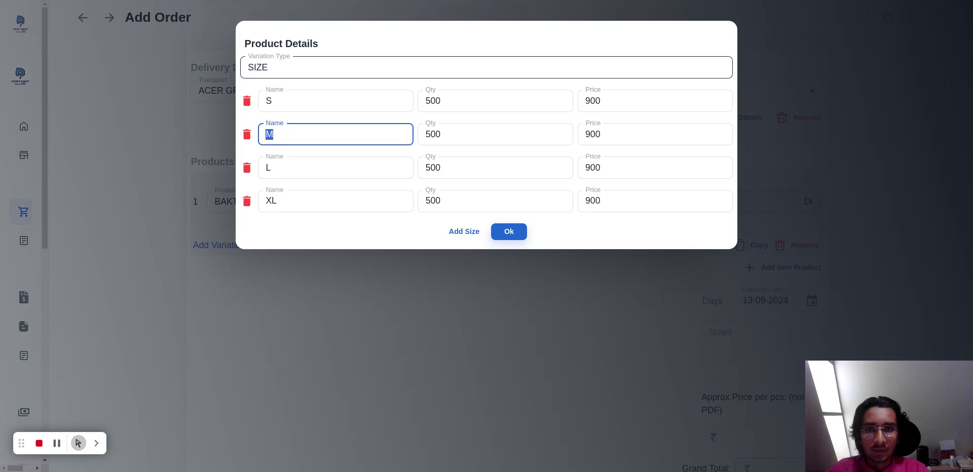
key(Tab)
text(550)
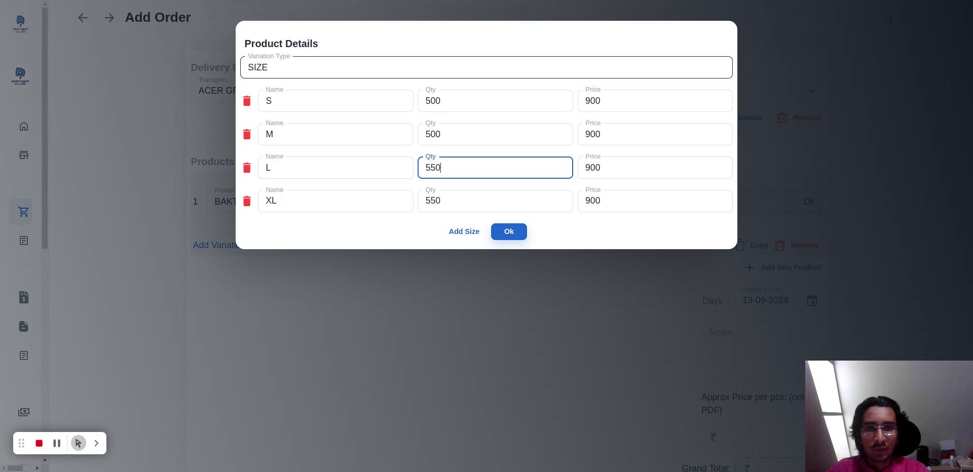
key(Tab)
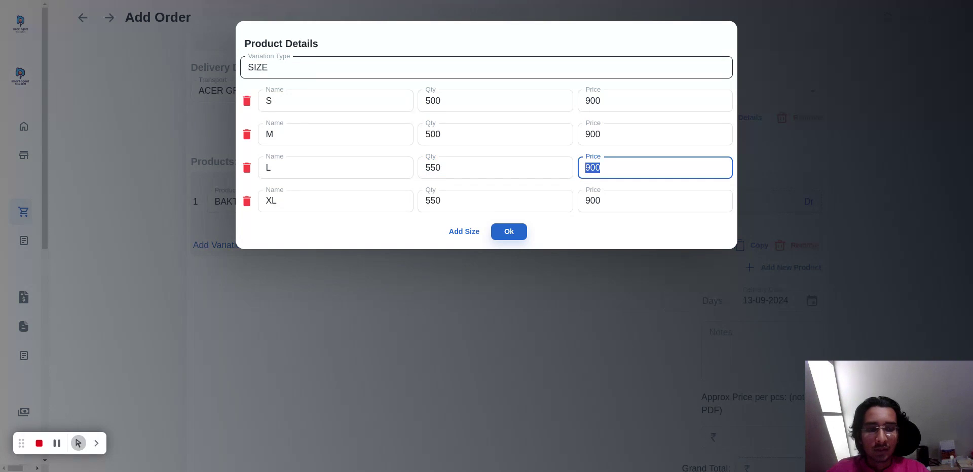
text(950)
key(Tab)
key(Tab)
key(Tab)
key(Tab)
key(Tab)
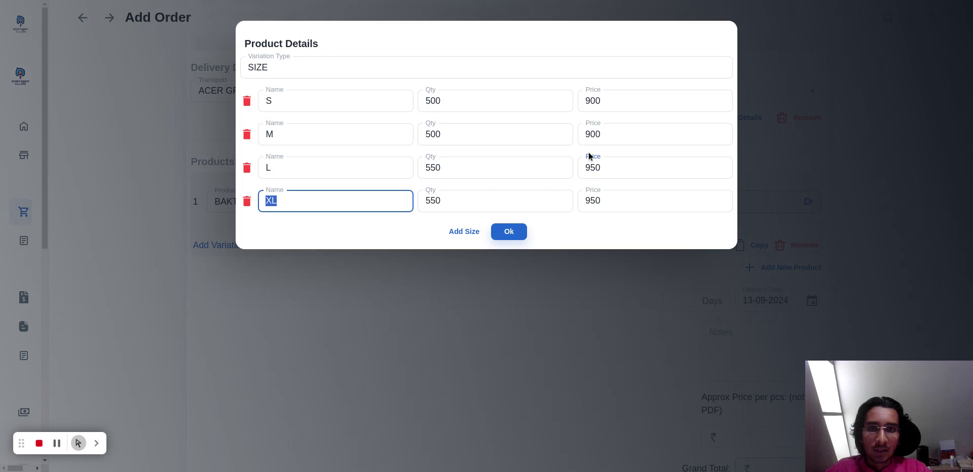
key(Return)
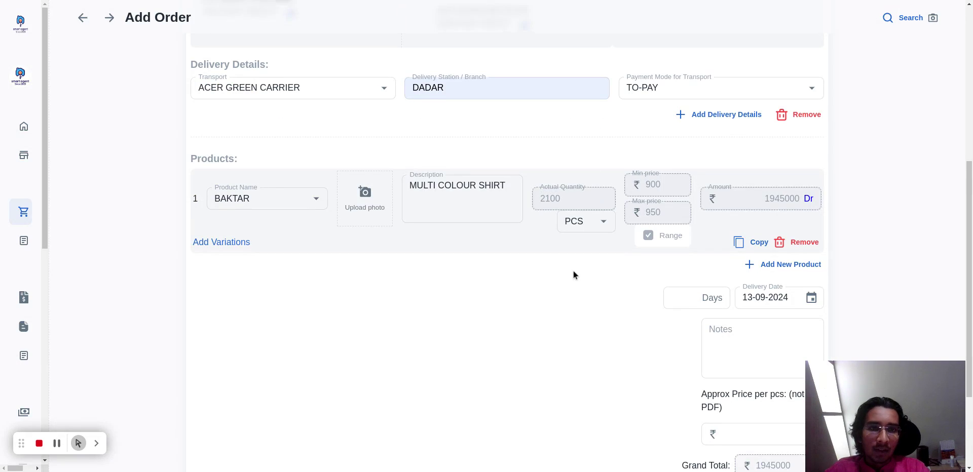
Set the order's delivery time to 7 days and create the order.
scroll(573, 271, down, 3)
click(677, 162)
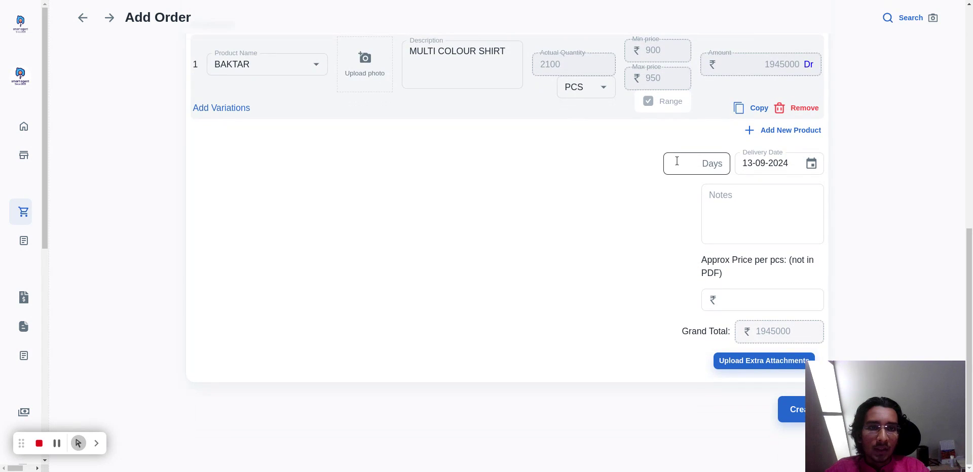
click(645, 266)
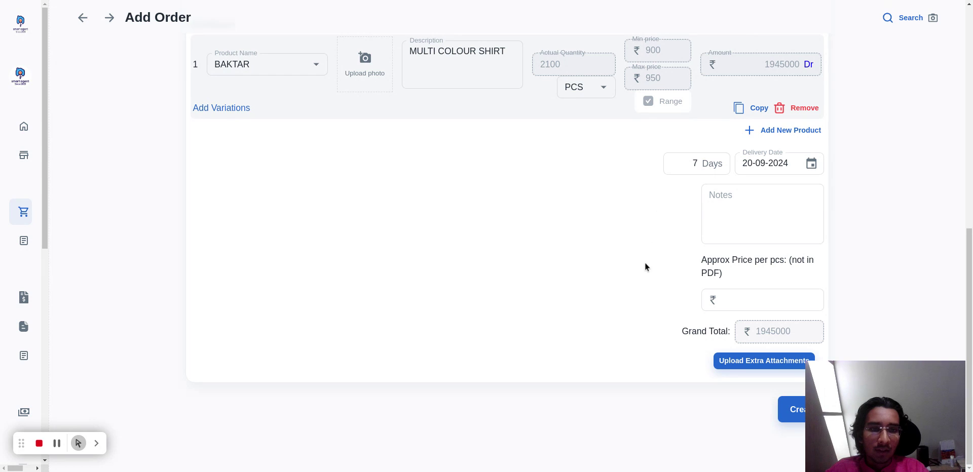
click(793, 411)
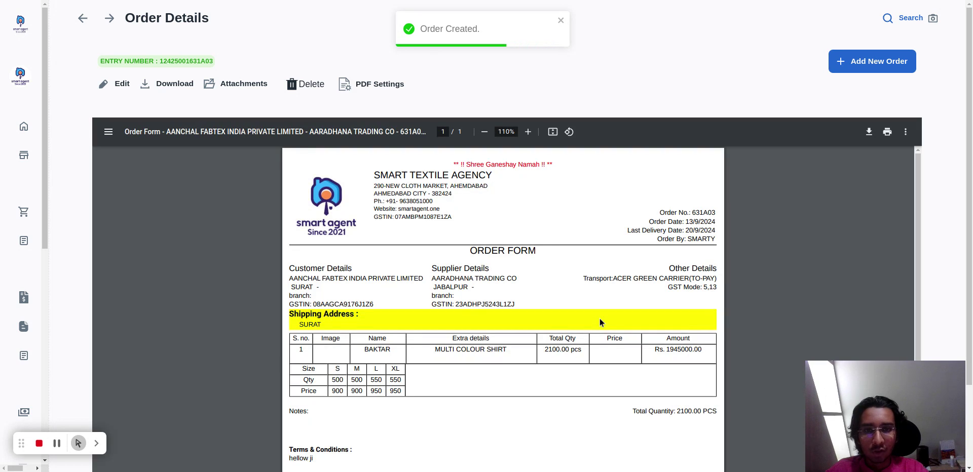
scroll(600, 319, down, 5)
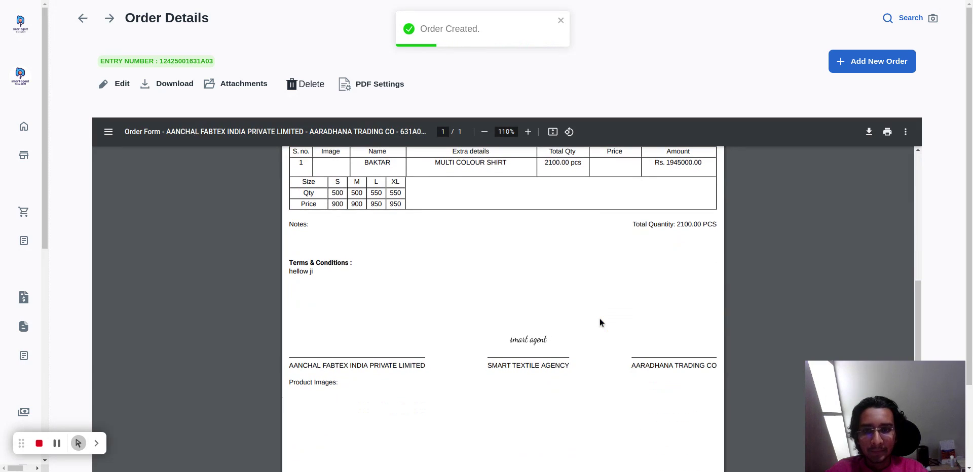
scroll(600, 319, up, 4)
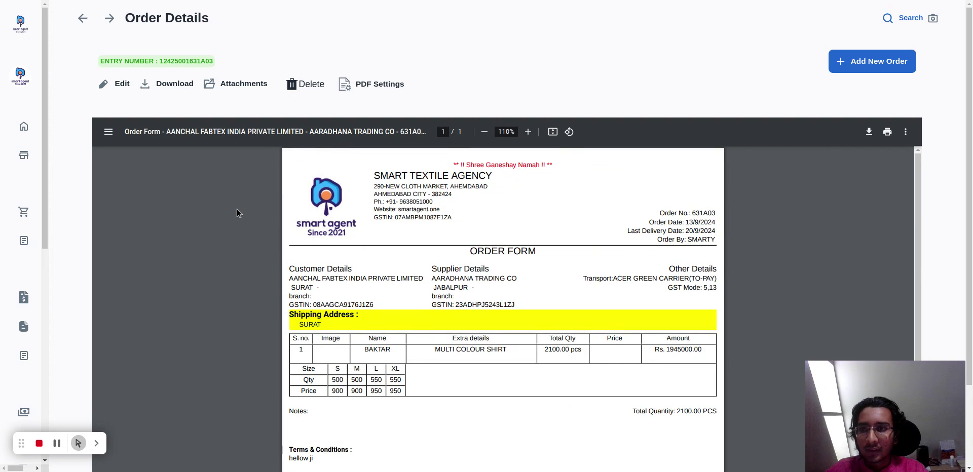
Open the Order List report and expand AALFA TEXTILE to view its orders by supplier.
mouse_move(42, 223)
click(30, 245)
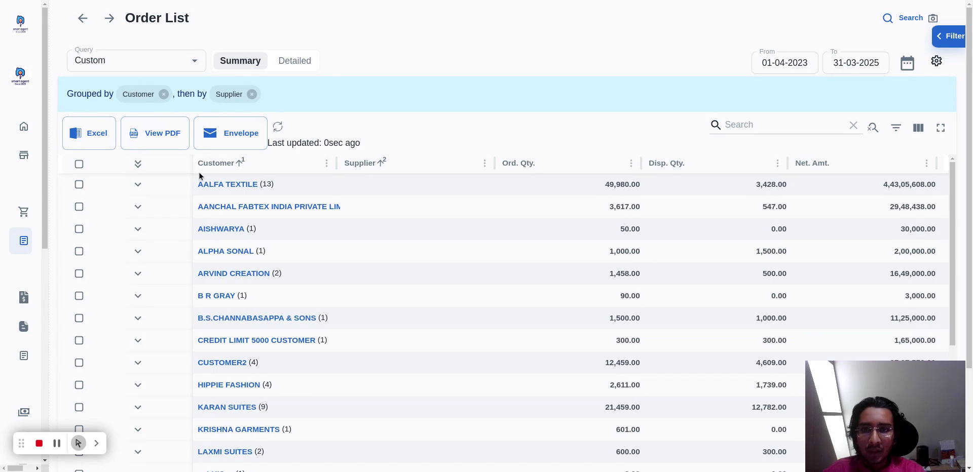
scroll(191, 376, down, 10)
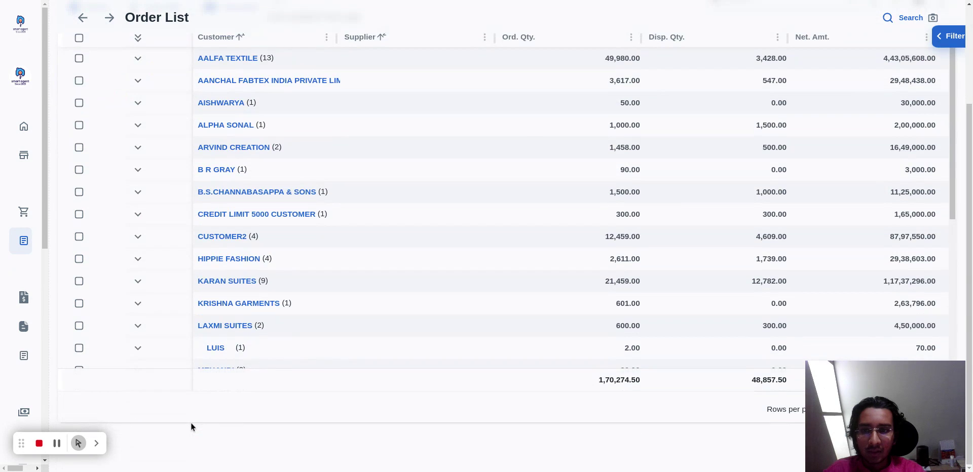
scroll(228, 314, up, 10)
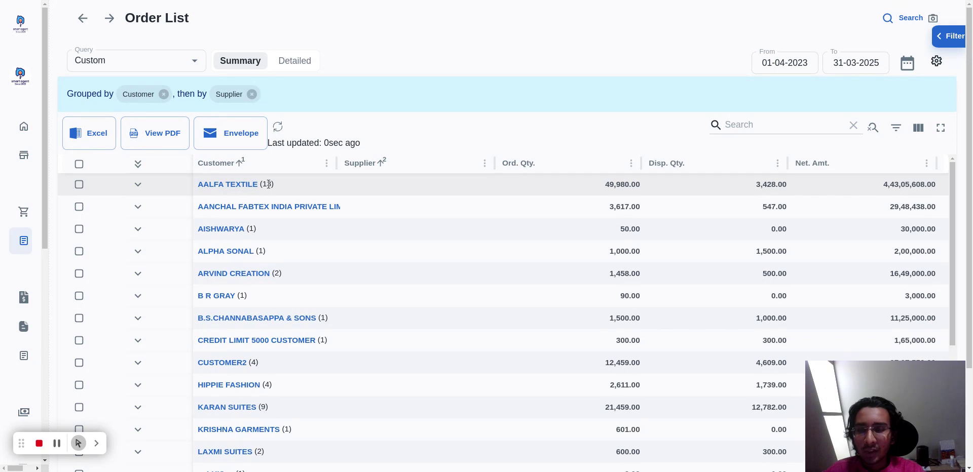
click(138, 186)
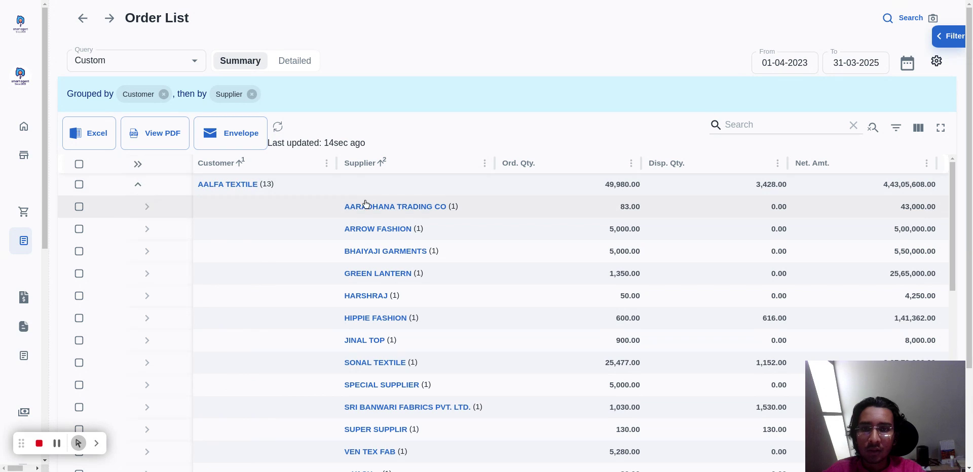
scroll(346, 266, down, 4)
scroll(346, 266, up, 4)
scroll(346, 268, up, 1)
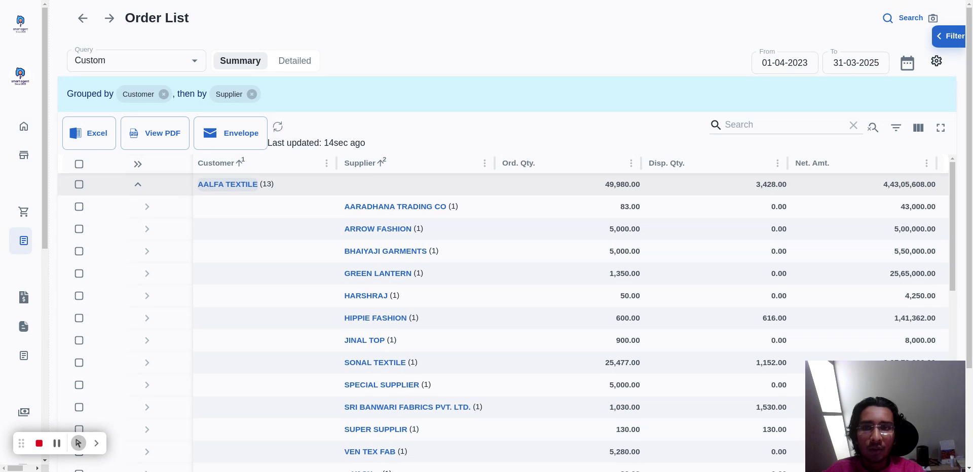
Open AALFA TEXTILE's detailed order list and generate its PDF report in portrait orientation.
click(234, 190)
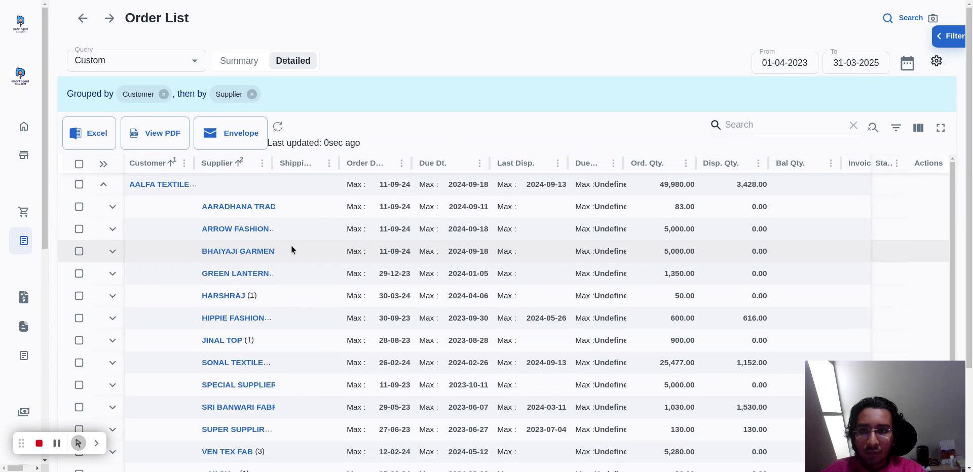
scroll(291, 248, down, 1)
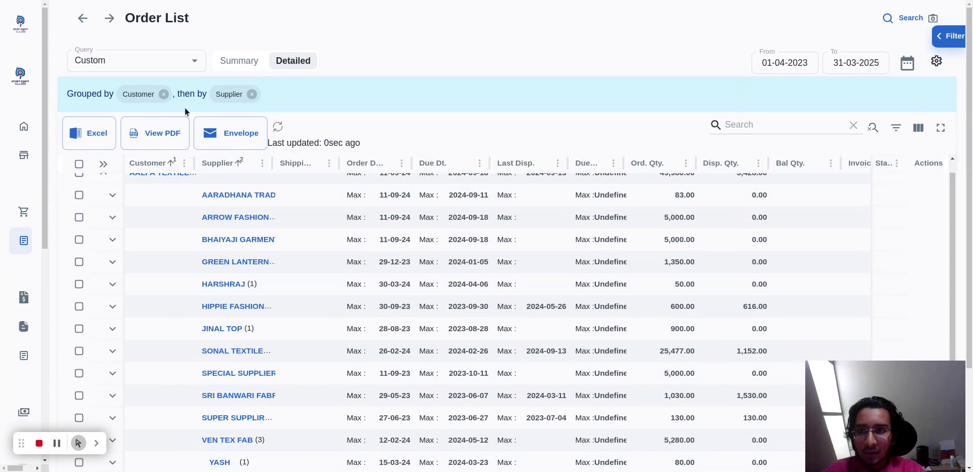
click(154, 133)
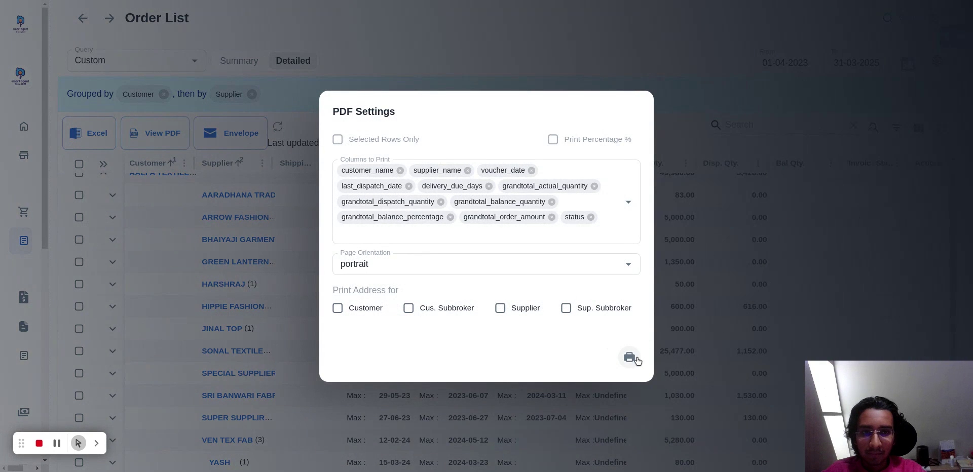
click(629, 358)
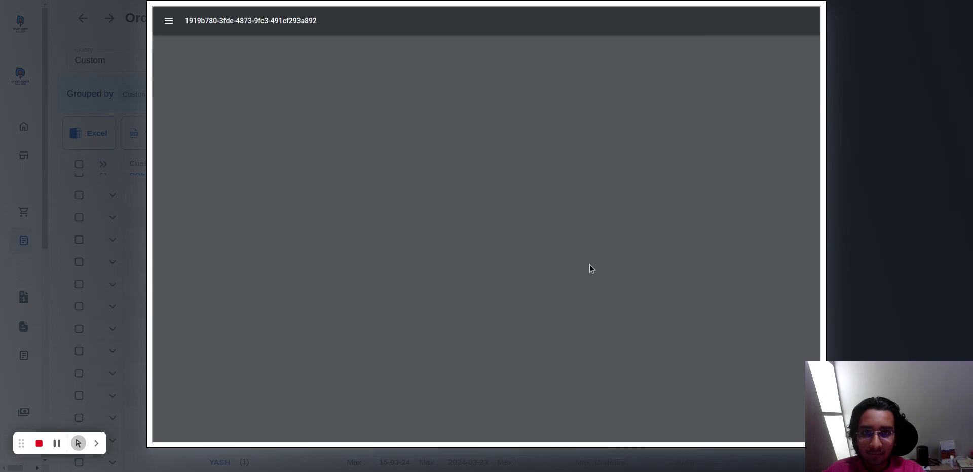
Examine the supplier groups, order quantities, amounts and statuses in AALFA TEXTILE's detailed order report.
scroll(551, 226, down, 5)
scroll(550, 226, down, 20)
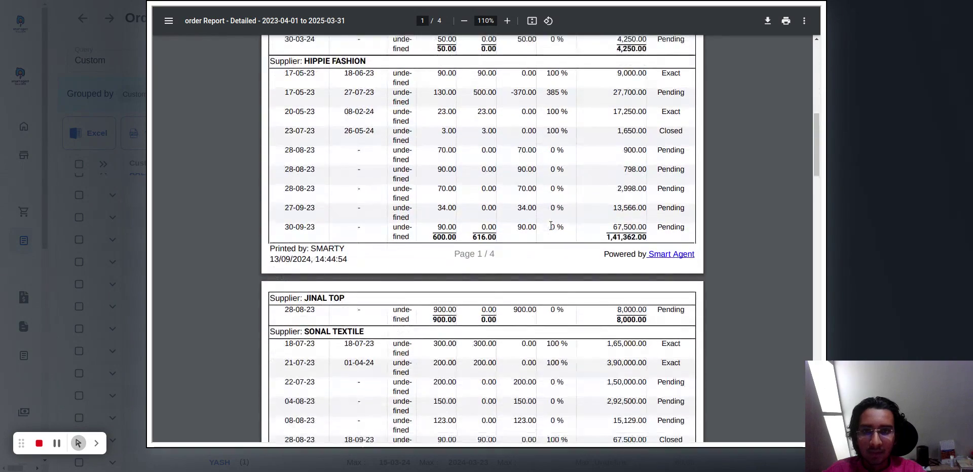
scroll(550, 226, up, 20)
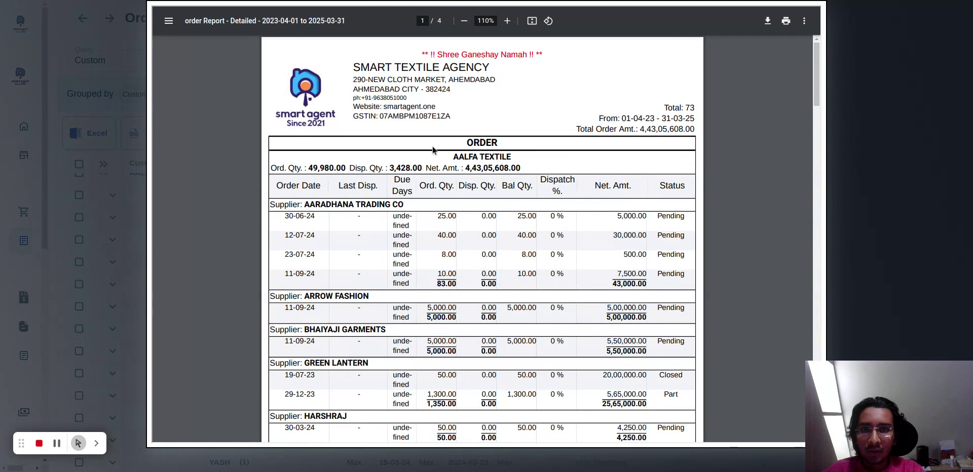
triple_click(279, 204)
click(281, 204)
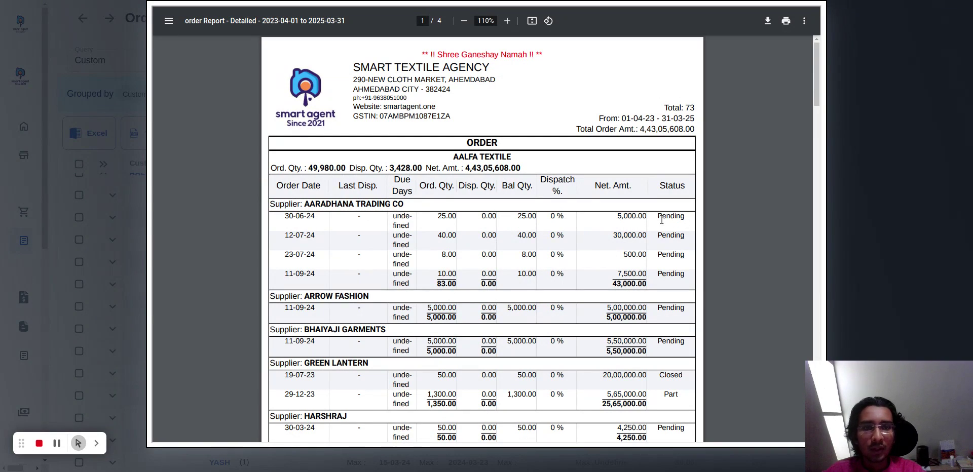
scroll(672, 274, down, 2)
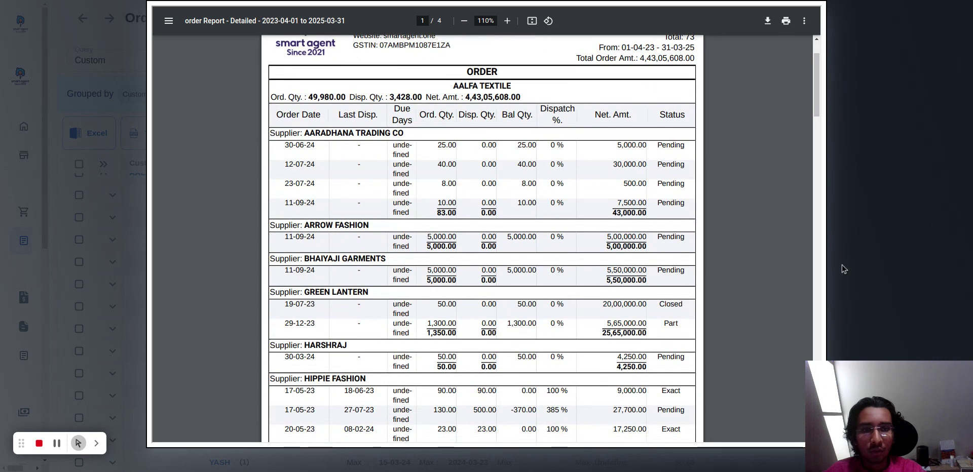
scroll(665, 320, down, 1)
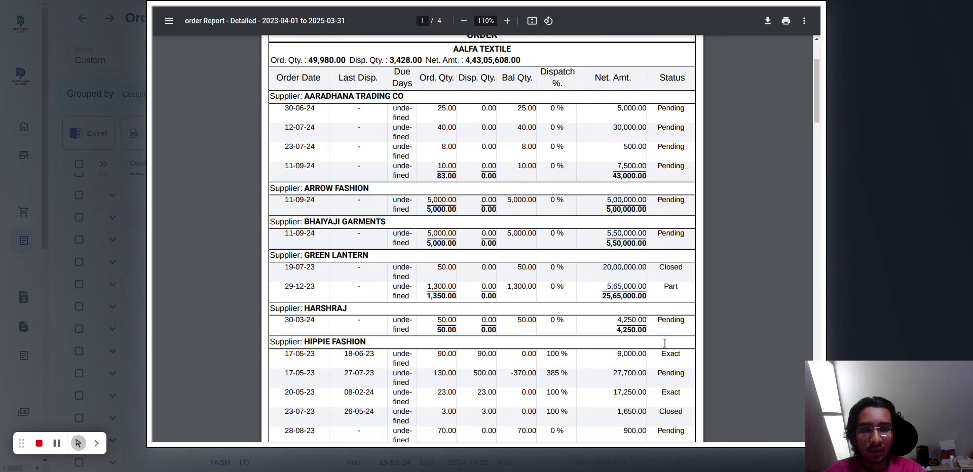
Check an order's status in AALFA TEXTILE's detailed PDF report and close the report with its PDF settings.
double_click(671, 350)
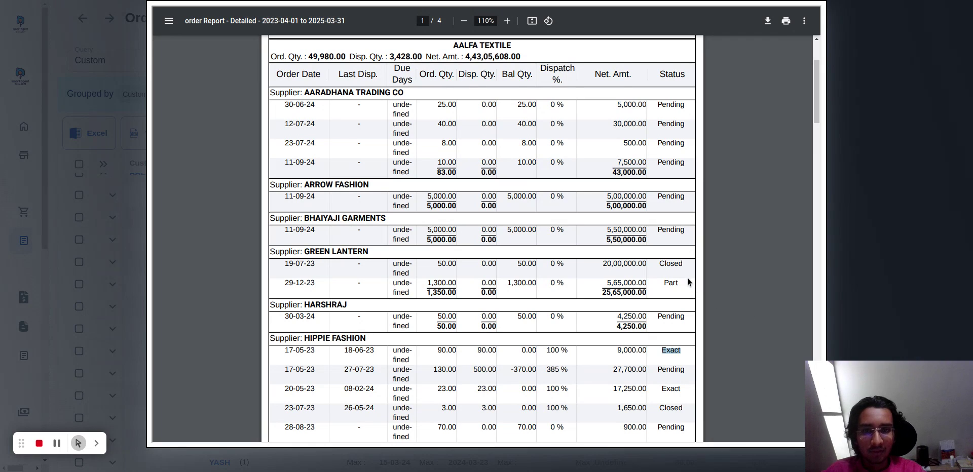
click(860, 227)
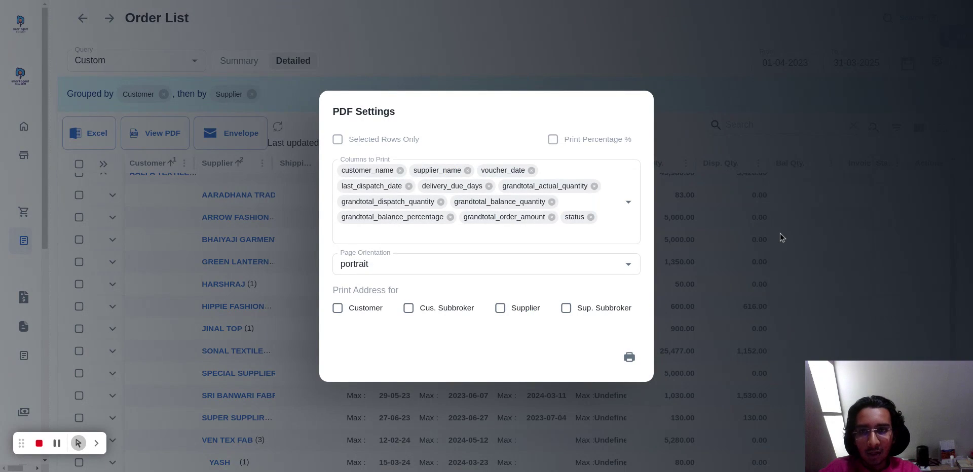
click(734, 236)
scroll(589, 271, up, 1)
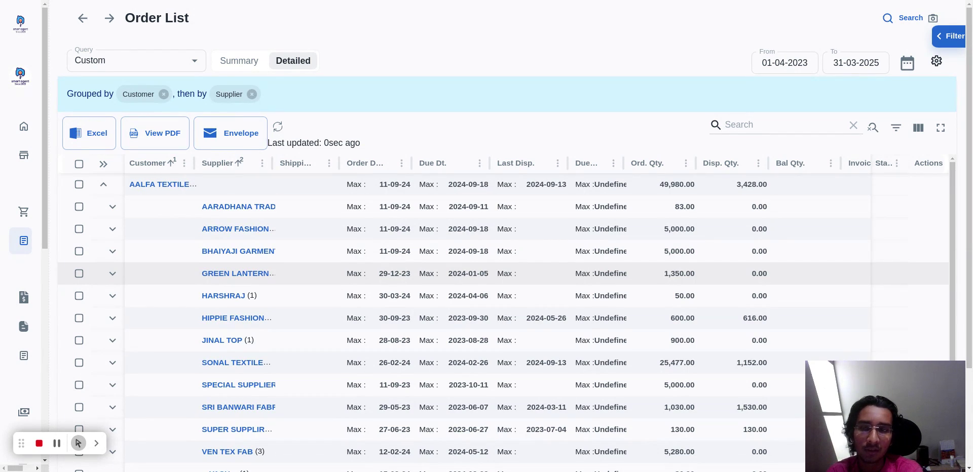
Filter AALFA TEXTILE's order list to the Pending and Part statuses and apply the filter.
click(950, 40)
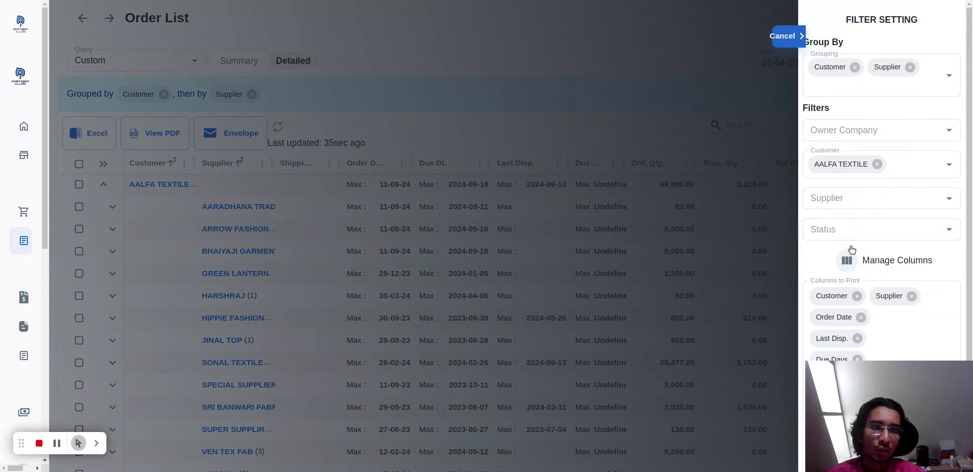
click(887, 223)
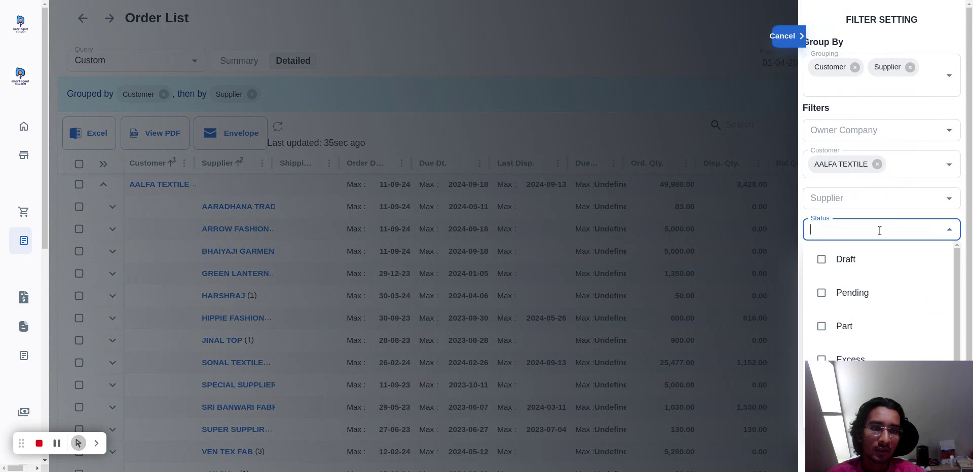
click(849, 305)
click(848, 332)
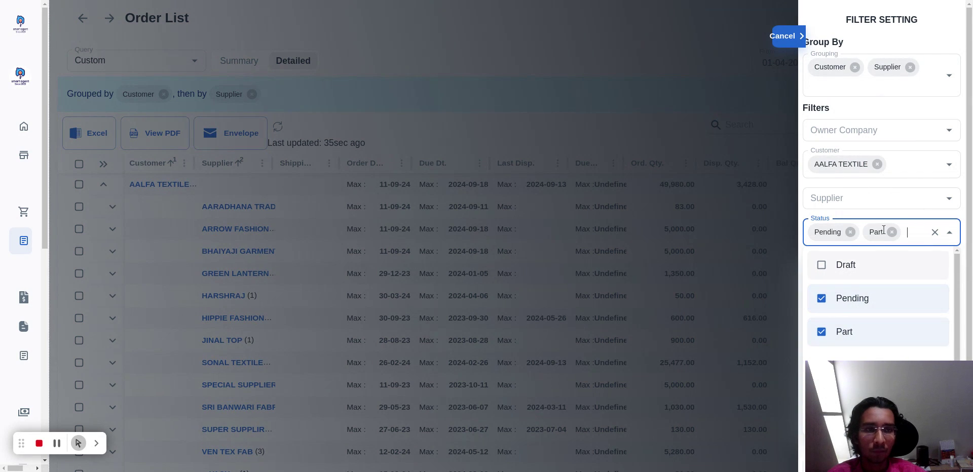
click(929, 39)
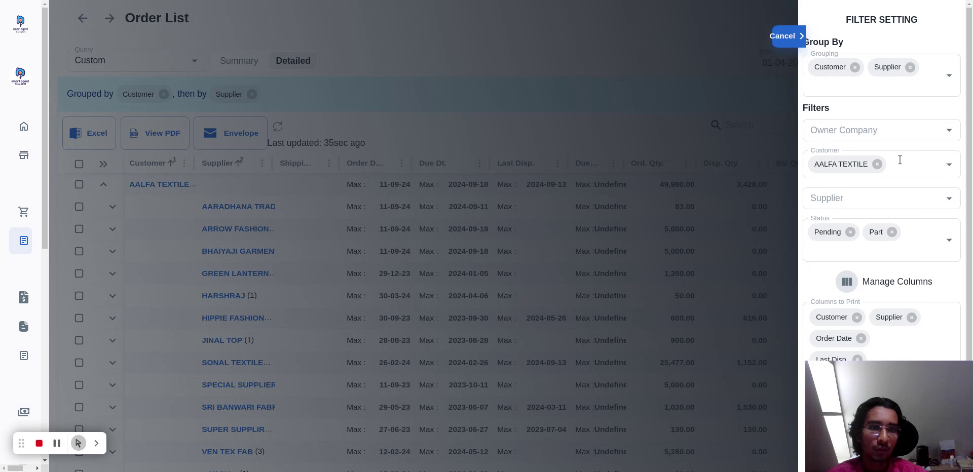
scroll(900, 160, down, 3)
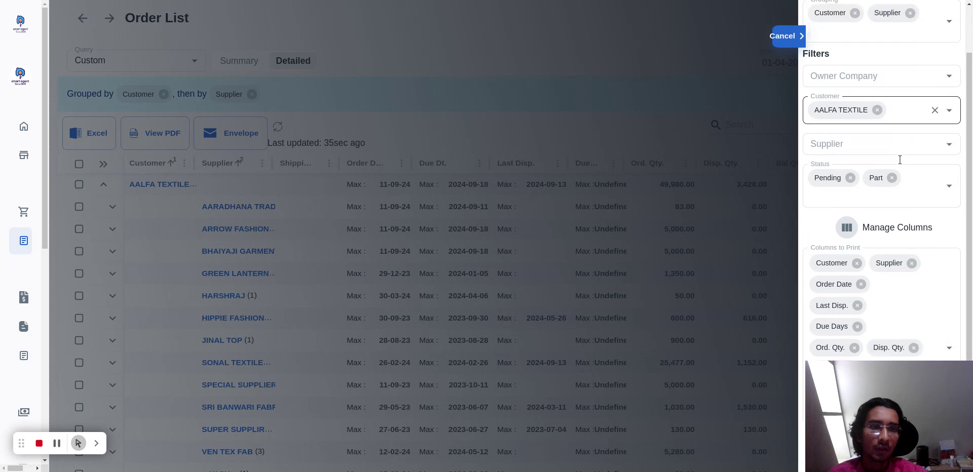
drag(868, 402, 806, 92)
click(917, 443)
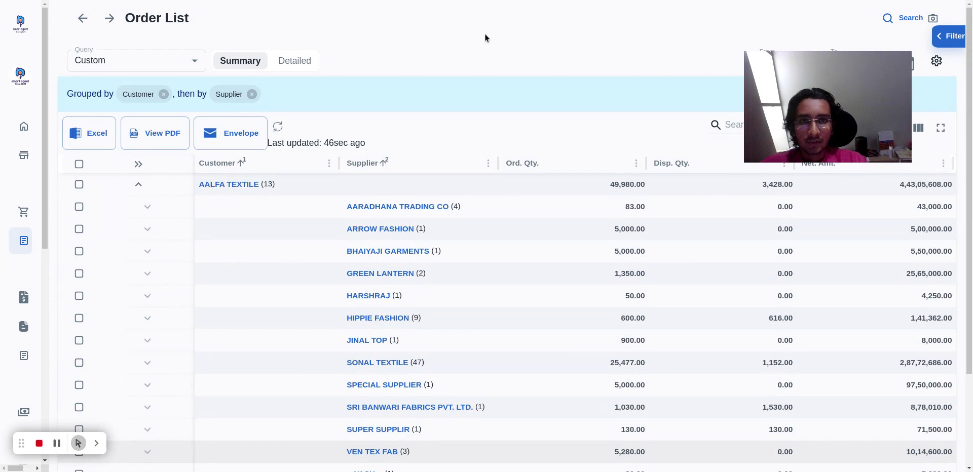
Generate the PDF of the filtered order summary in portrait orientation.
drag(880, 137, 539, 86)
click(161, 134)
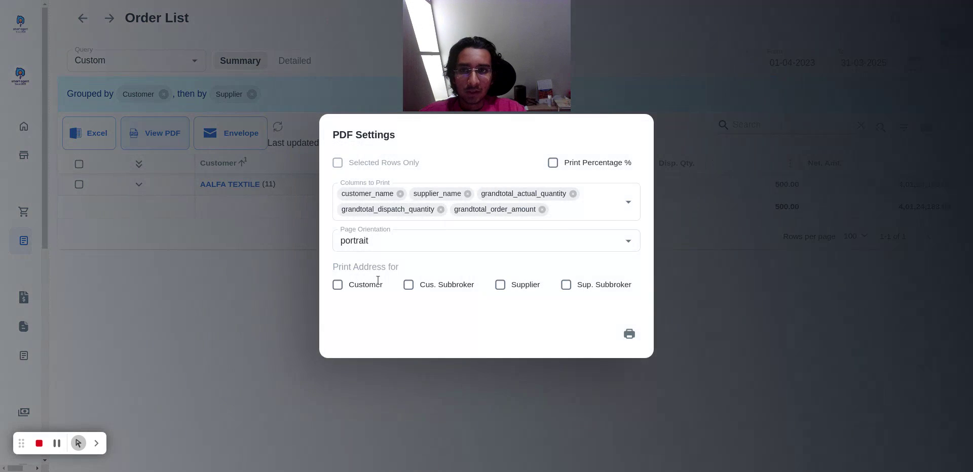
click(629, 336)
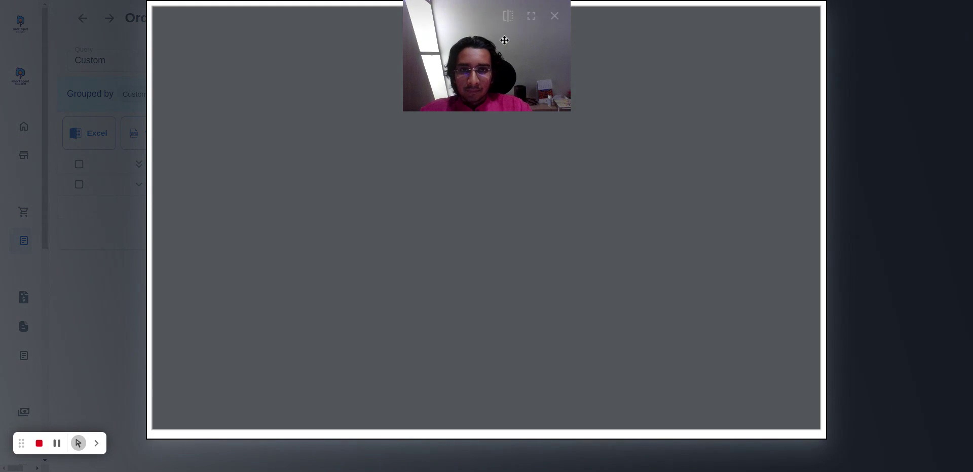
drag(504, 40, 907, 40)
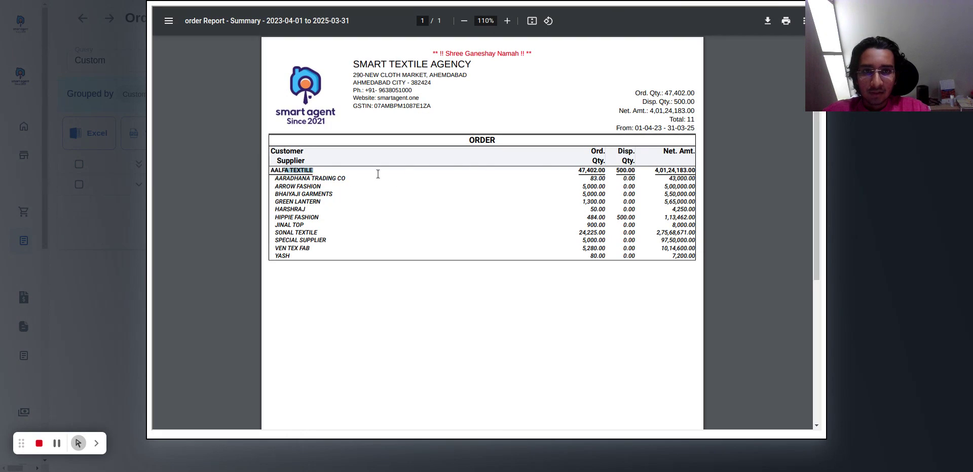
Review the supplier rows under AALFA TEXTILE in the summary PDF and close the report.
drag(273, 180, 303, 292)
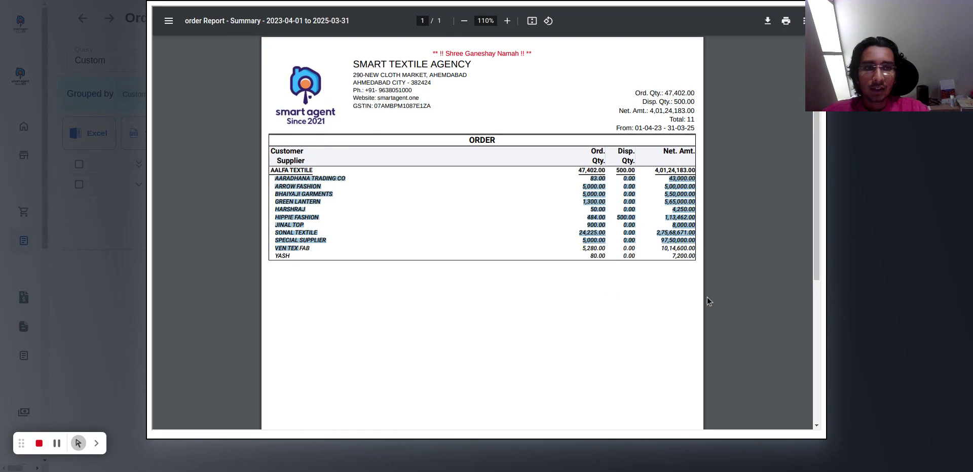
click(877, 306)
click(697, 339)
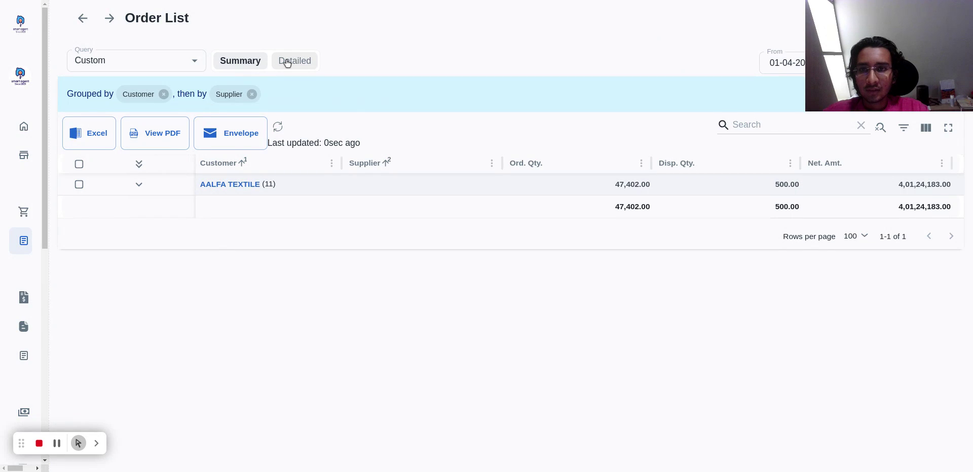
Set the order list's date range to the preset FY (2024-25).
drag(879, 81, 870, 372)
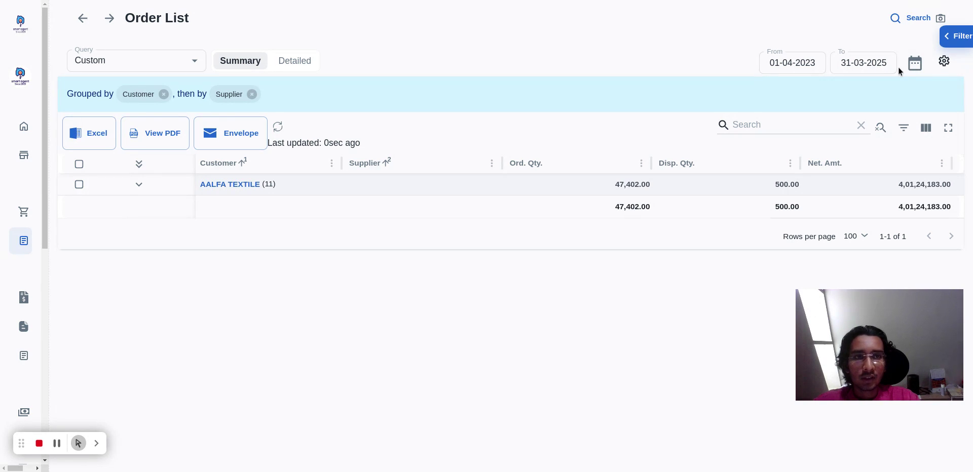
click(914, 65)
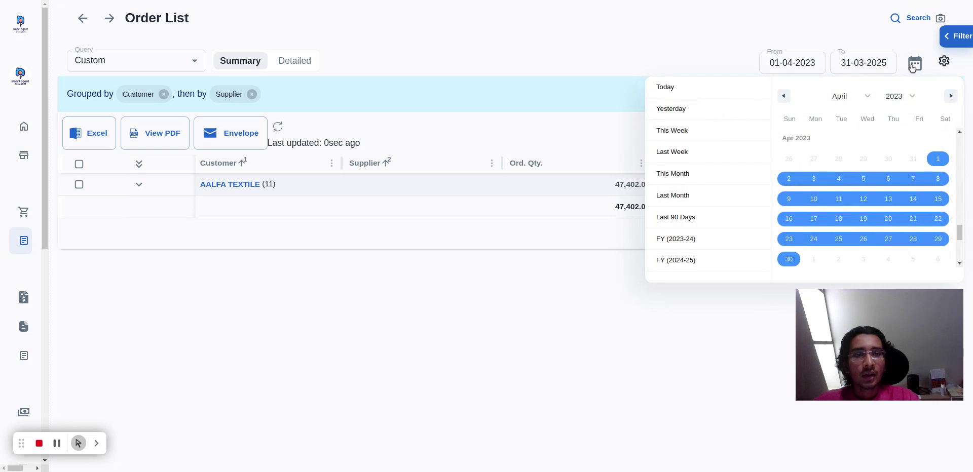
click(680, 261)
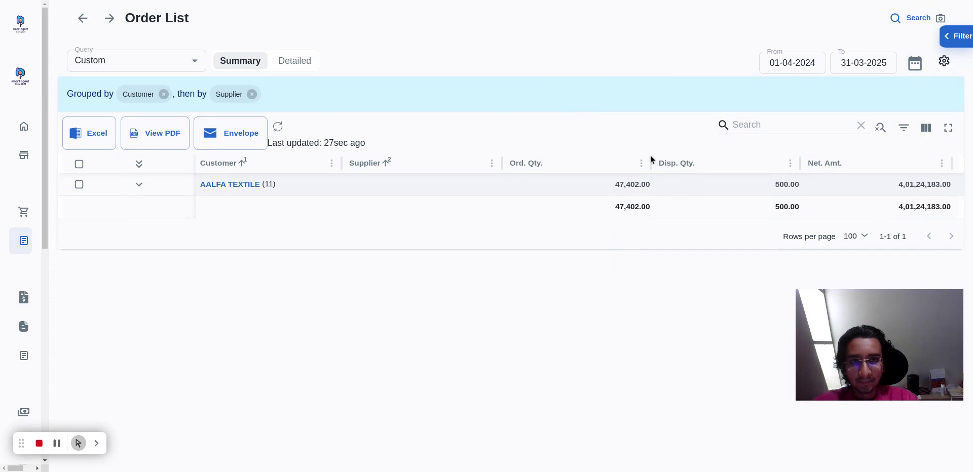
Start a new invoice with AARADHANA TRADING CO as supplier and AANCHAL FABTEX INDIA PRIVATE LIMITED as customer.
mouse_move(15, 240)
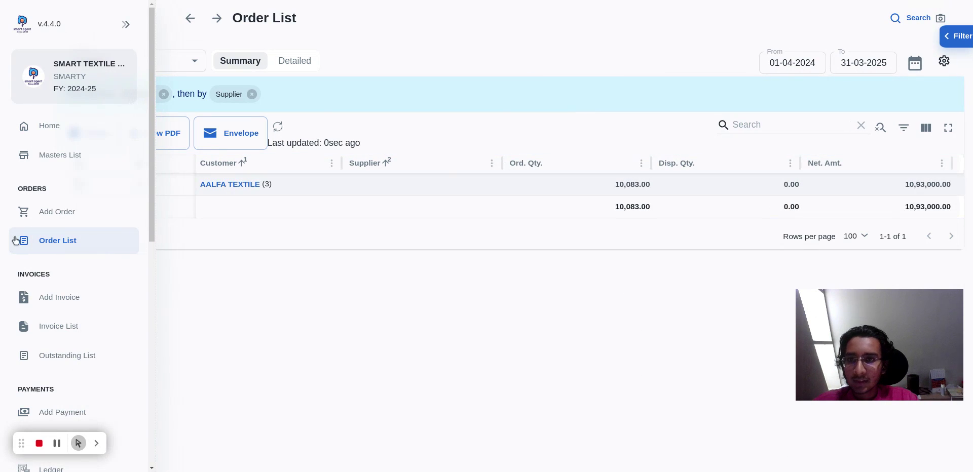
click(70, 302)
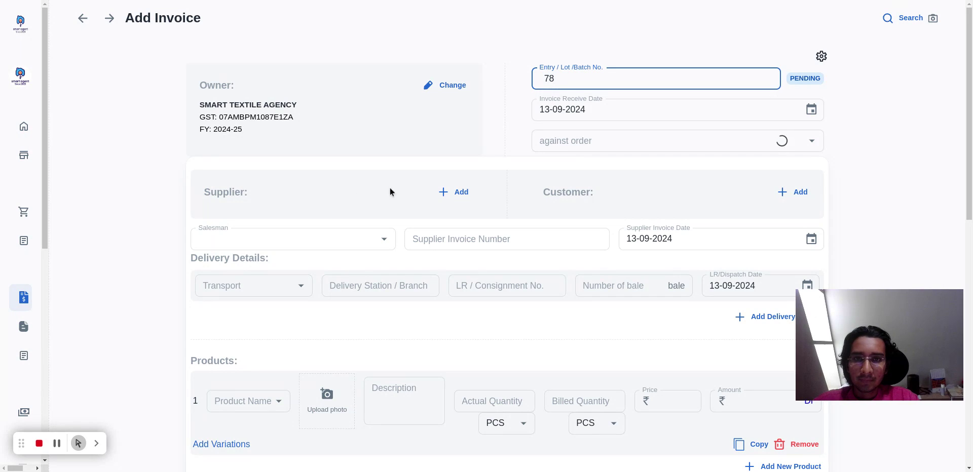
click(456, 192)
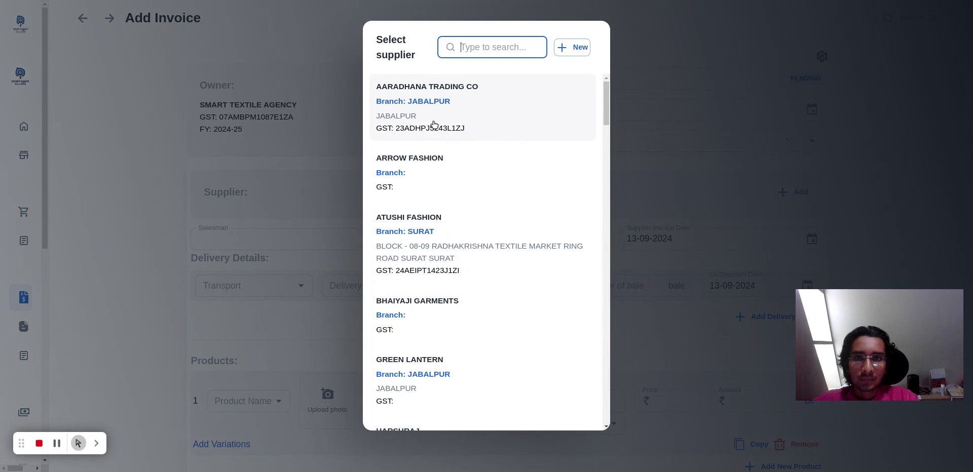
click(435, 125)
click(793, 192)
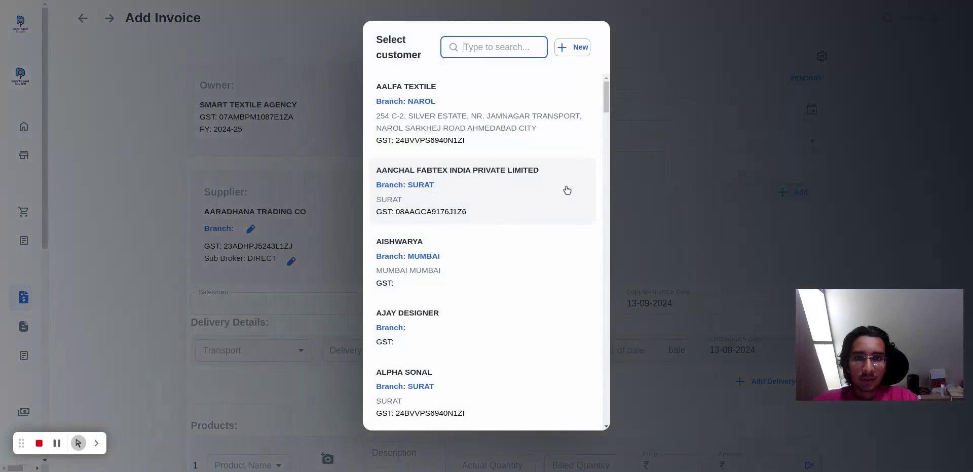
click(476, 195)
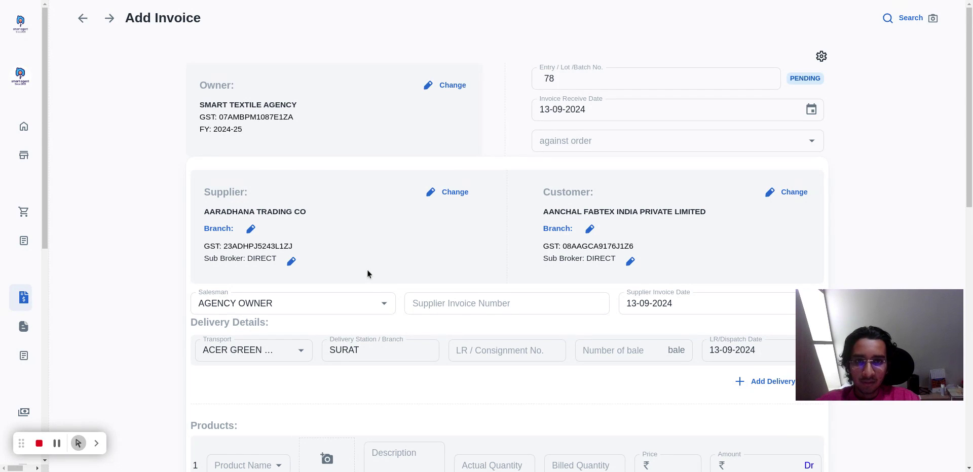
Look over the blank invoice form and raise the invoice against the first listed AALFA TEXTILE order with SONAL TEXTILE.
scroll(367, 270, down, 3)
scroll(454, 204, down, 5)
scroll(571, 314, down, 4)
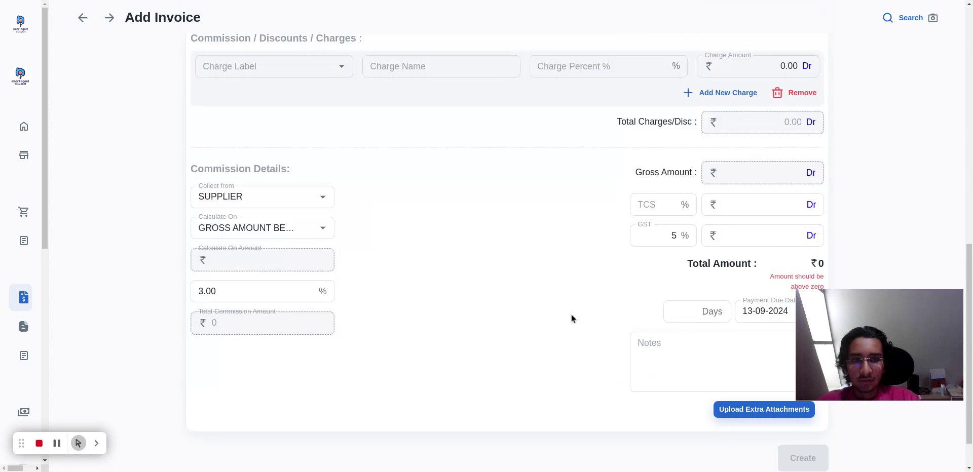
scroll(572, 324, up, 10)
click(591, 141)
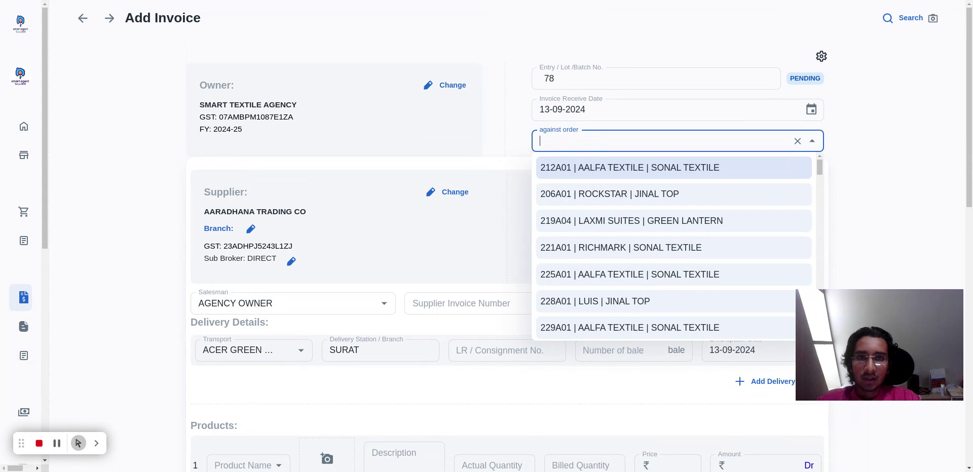
click(596, 168)
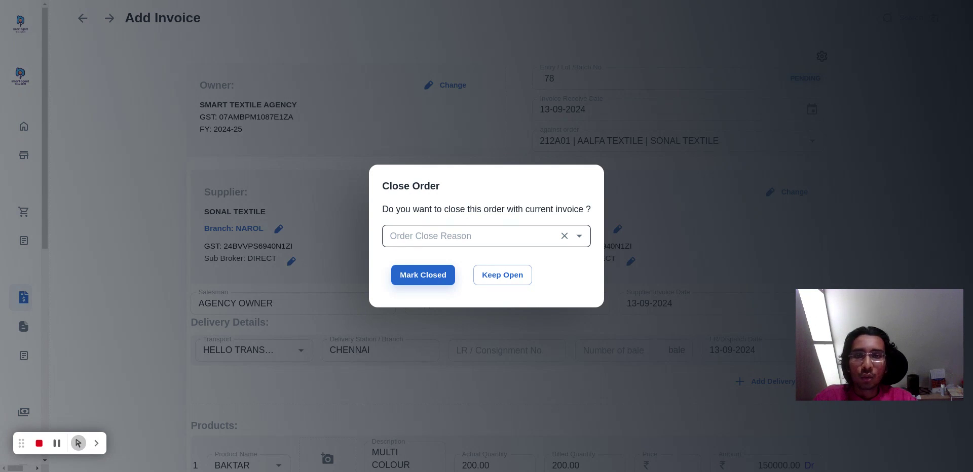
Enter "Order completed by supplier" as the order close reason and mark the order closed with this invoice.
click(444, 236)
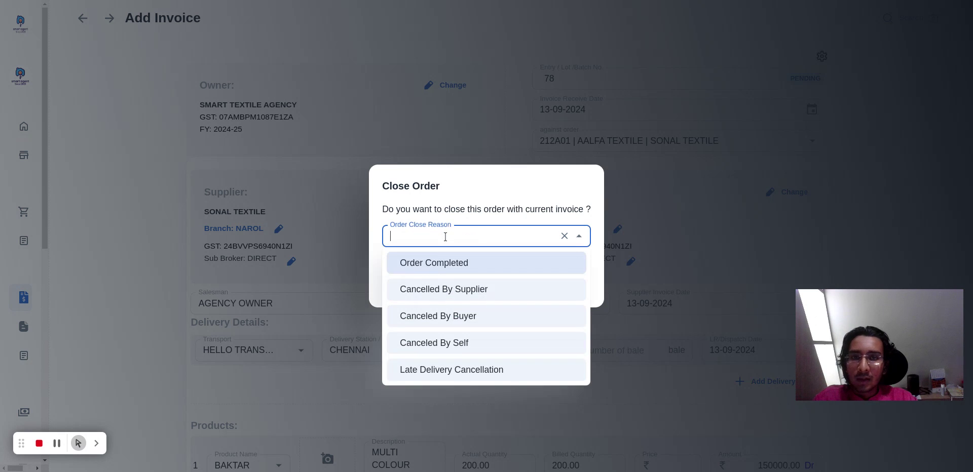
click(444, 264)
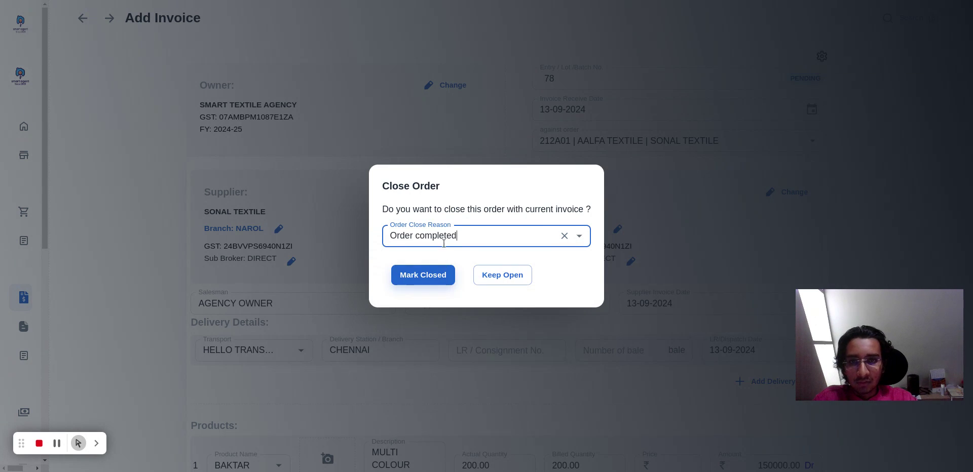
click(456, 237)
text(by )
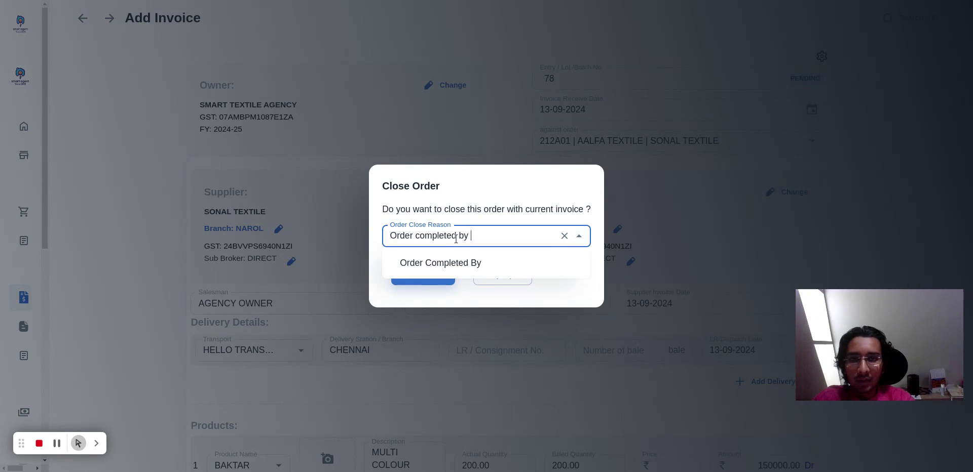
text(supplier)
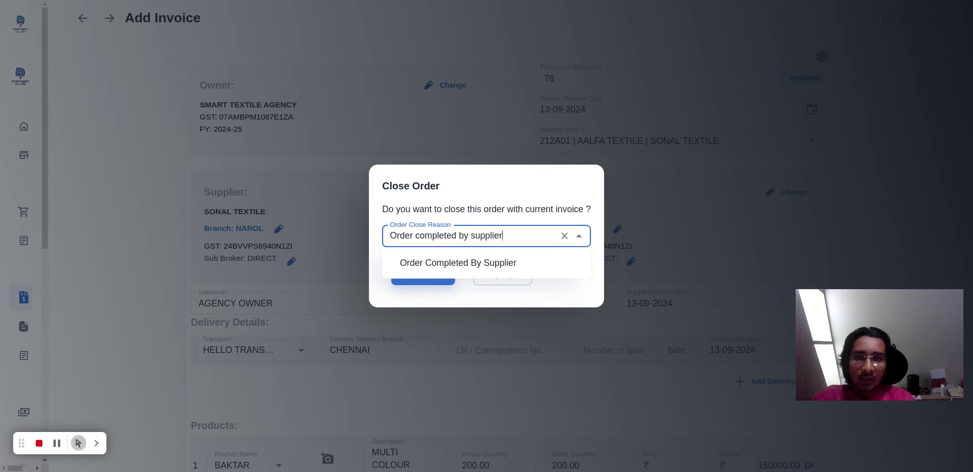
key(Escape)
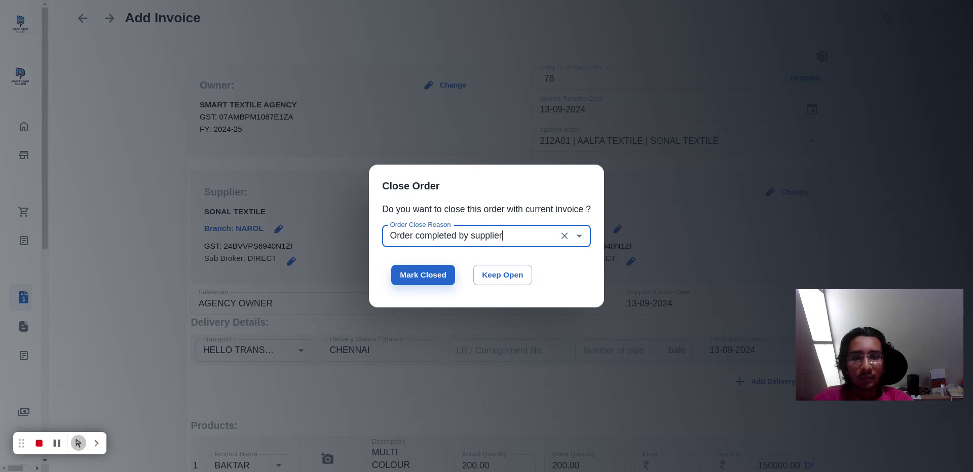
click(435, 276)
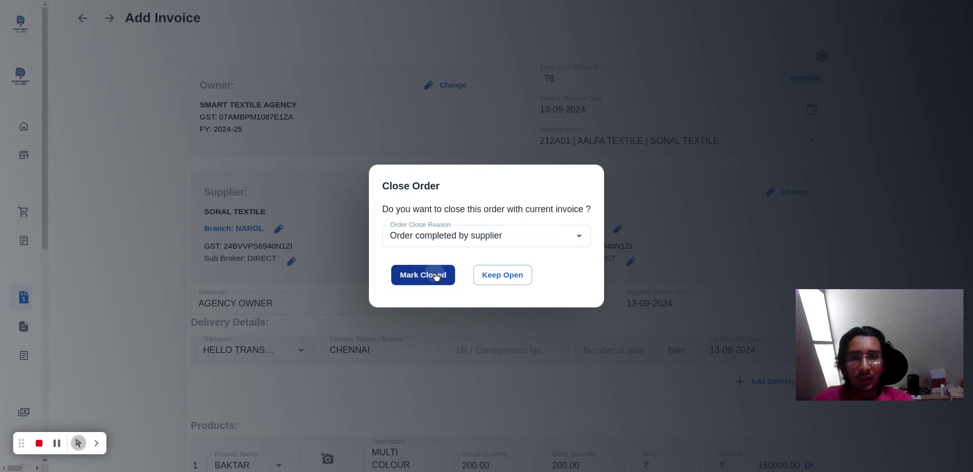
Check the product details filled in from the order and set the supplier invoice number to 85566.
click(614, 135)
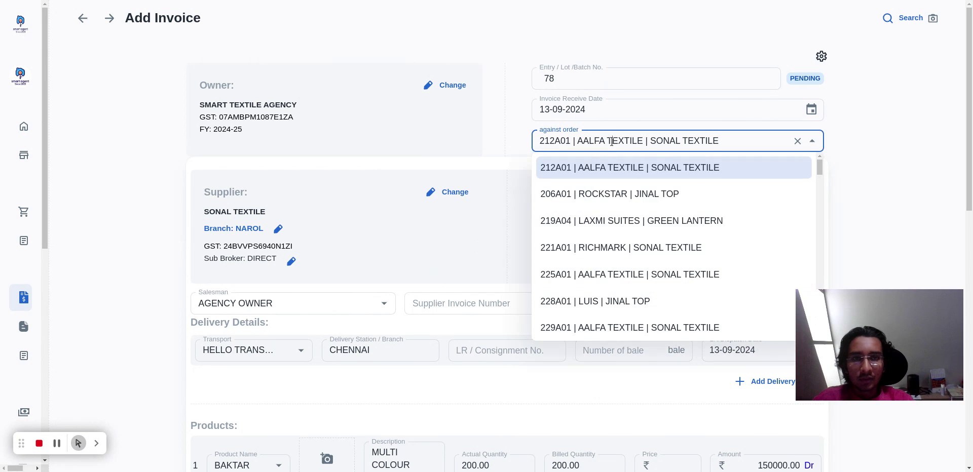
scroll(571, 274, down, 4)
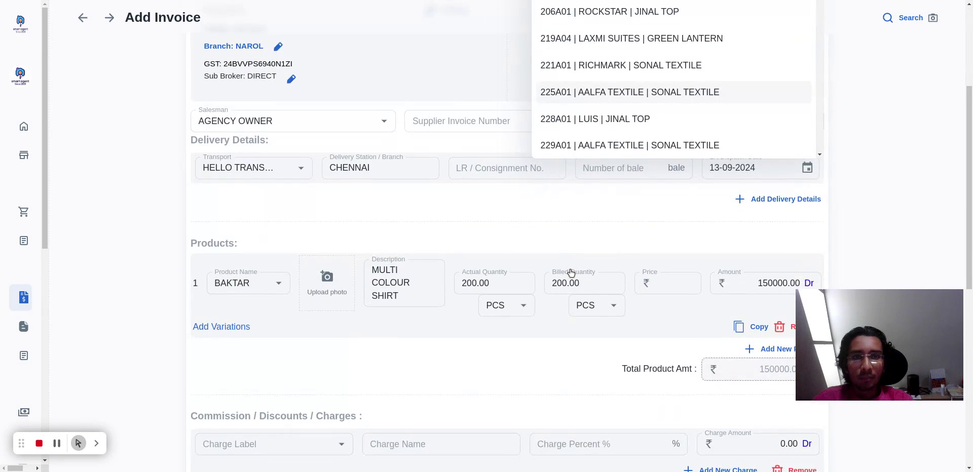
scroll(569, 243, up, 4)
scroll(639, 228, down, 3)
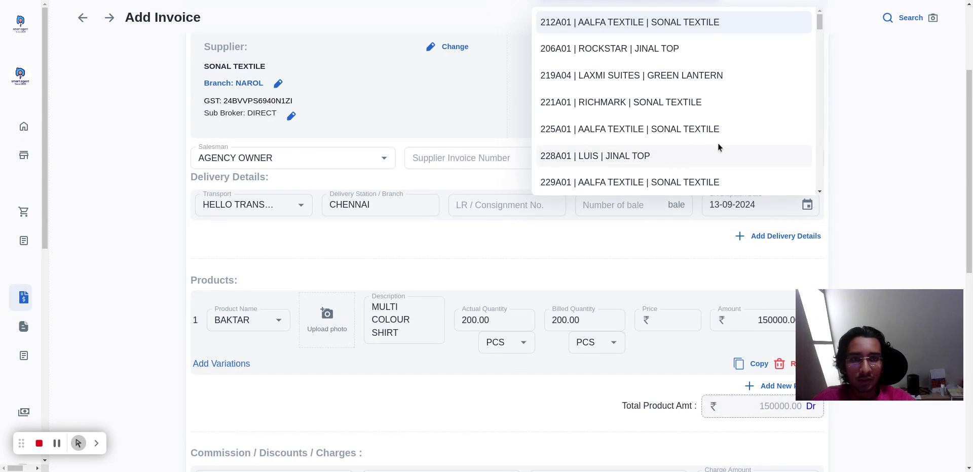
scroll(718, 143, up, 3)
click(915, 166)
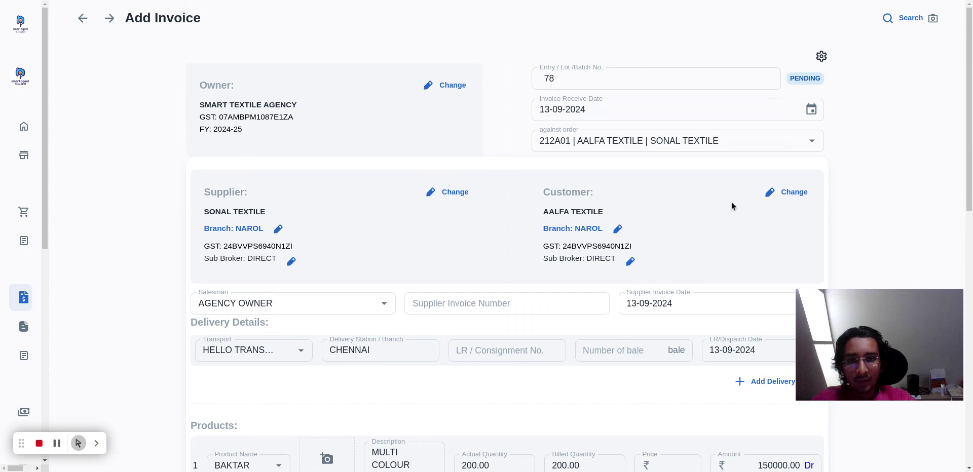
click(533, 305)
text(85566)
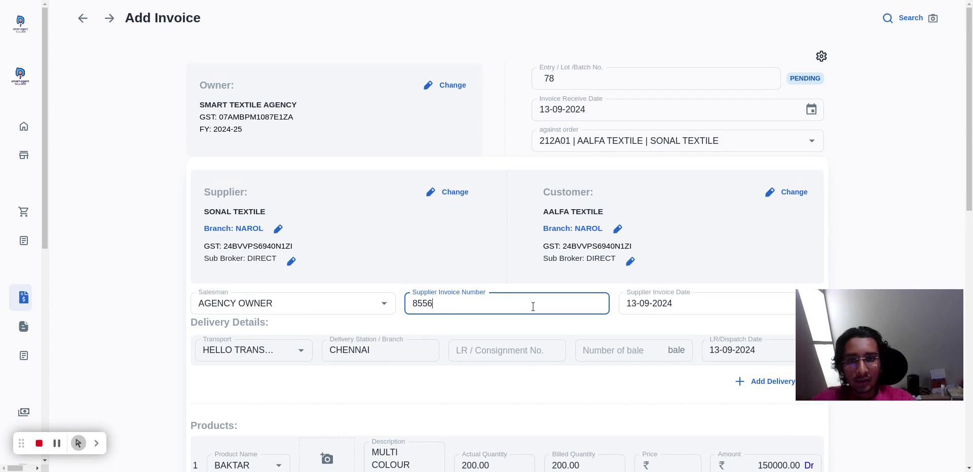
Fill in the delivery details with LR / consignment number 253664 and 3 bales.
click(863, 258)
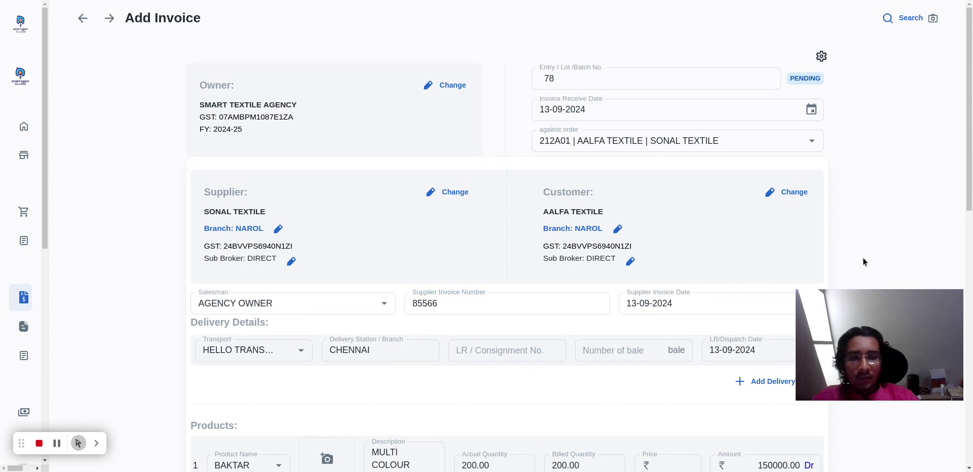
scroll(862, 258, down, 3)
click(491, 217)
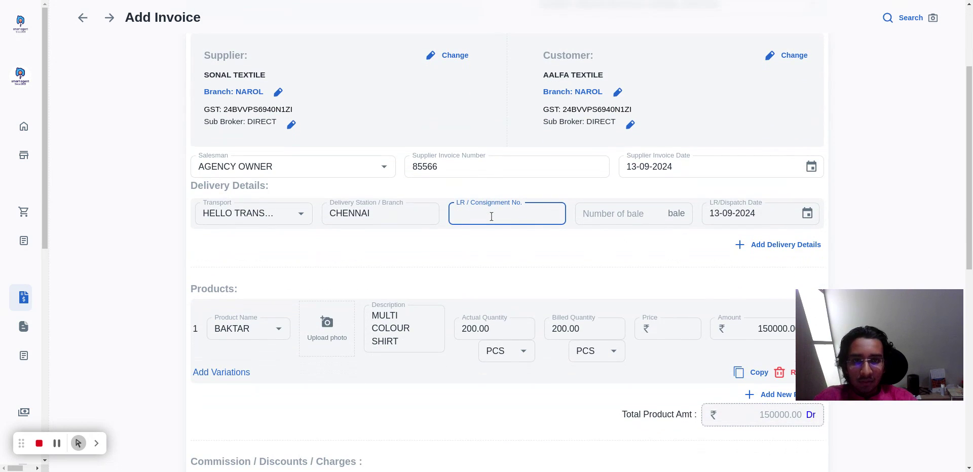
text(253664)
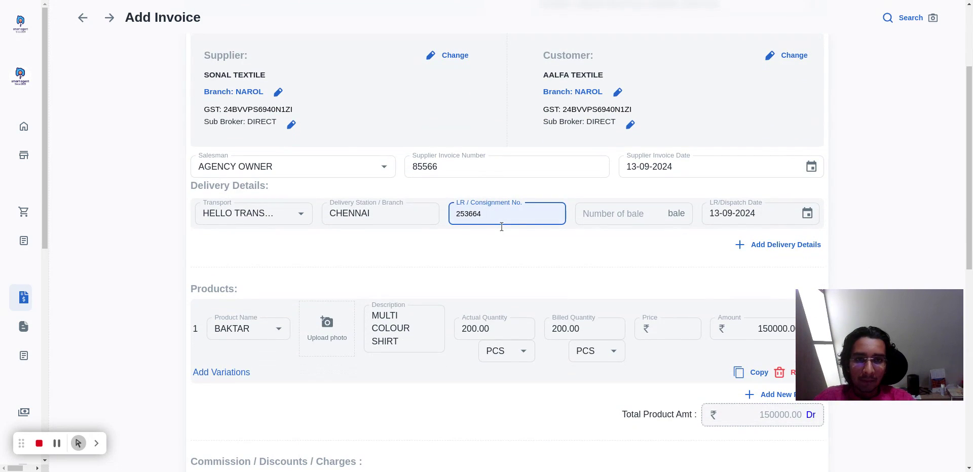
click(622, 214)
text(3)
click(520, 213)
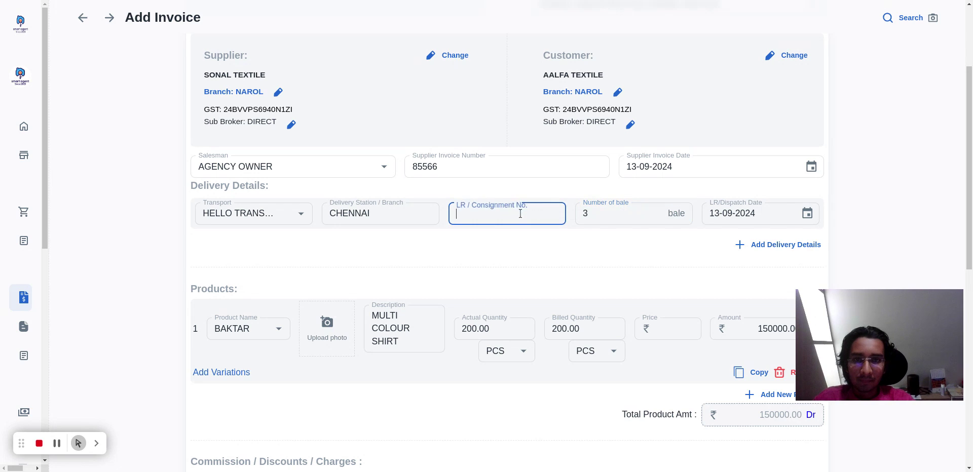
text(253664)
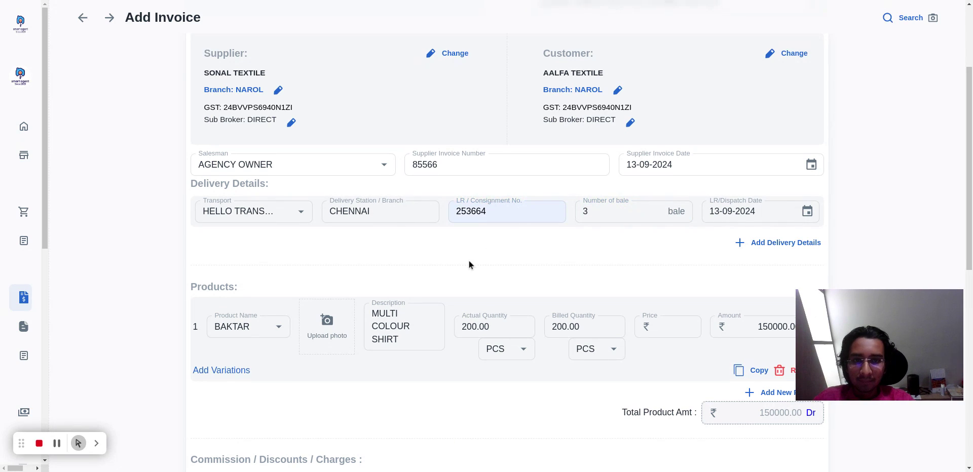
Set the BAKTAR product's quantity to 500 pieces and its price to 700.
scroll(469, 261, down, 3)
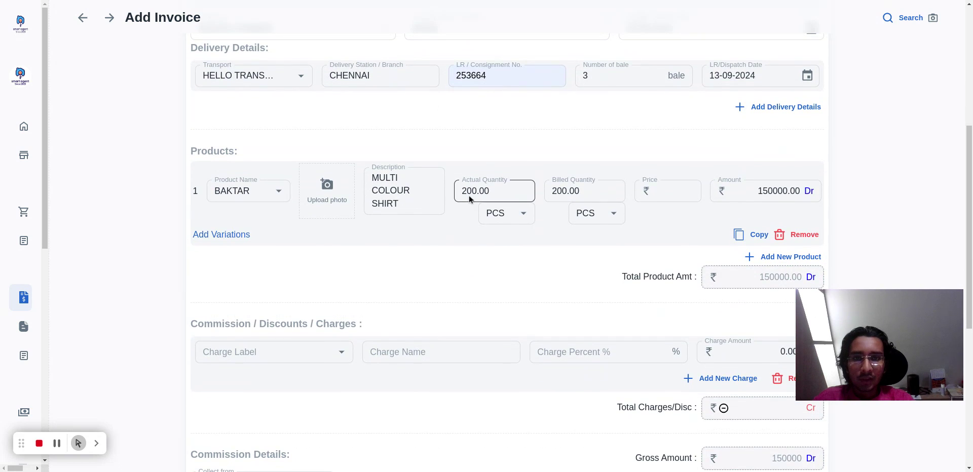
scroll(647, 217, down, 1)
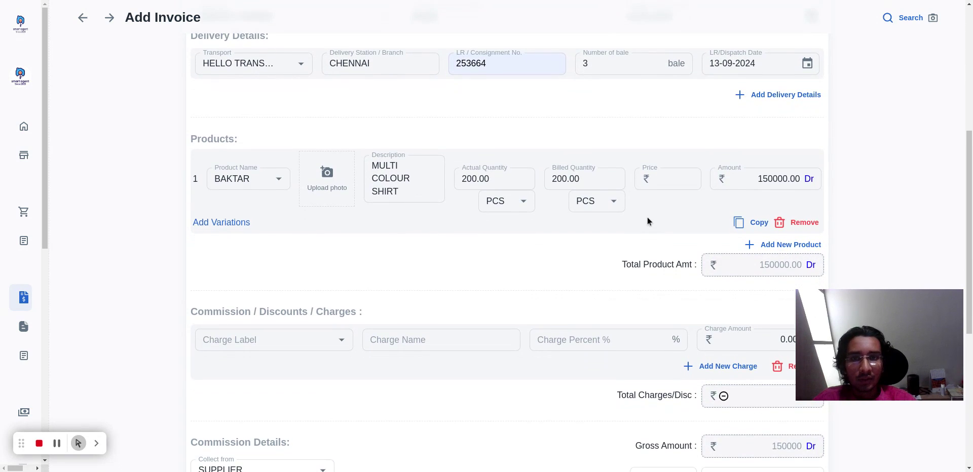
scroll(647, 218, up, 1)
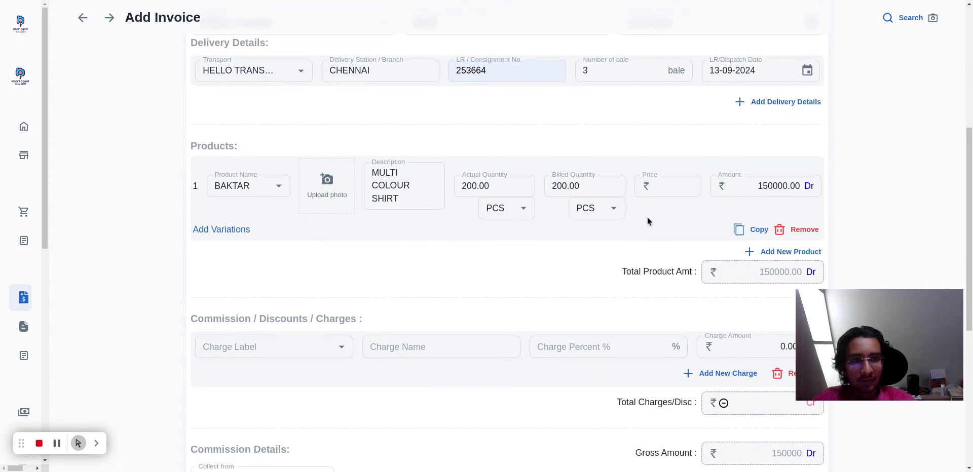
double_click(488, 187)
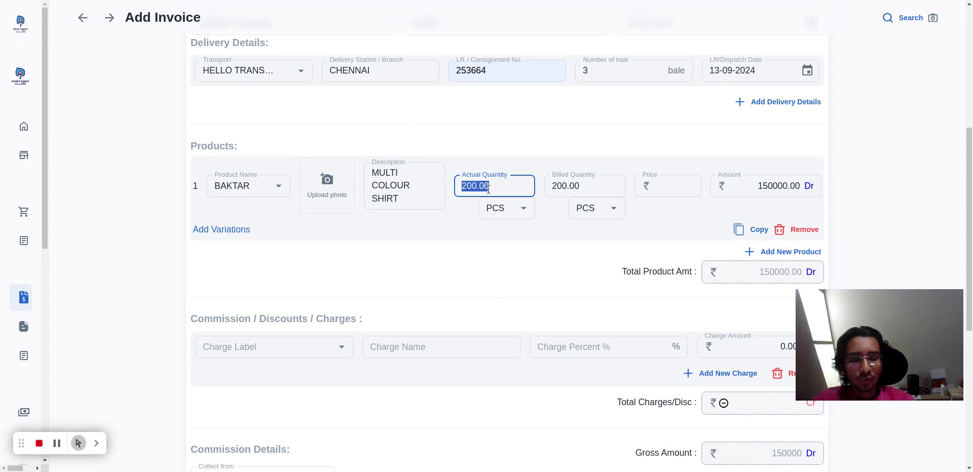
text(500)
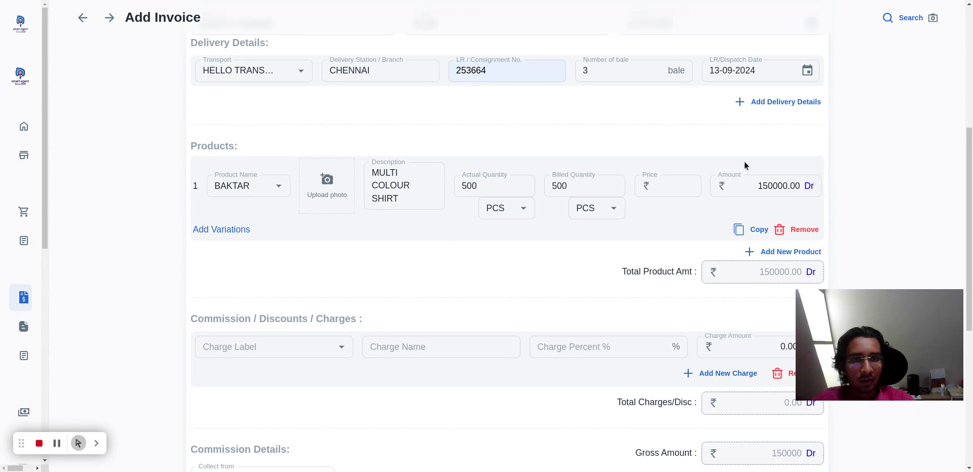
click(661, 192)
text(7)
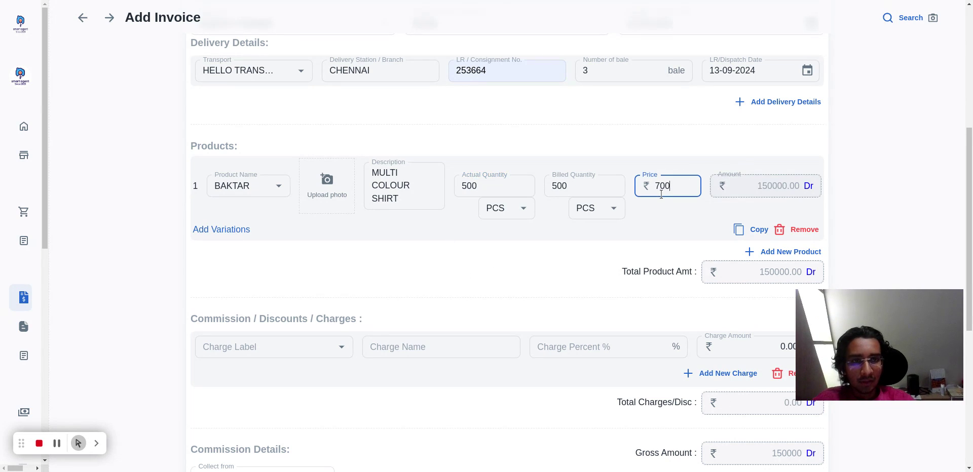
text(00)
click(487, 278)
Set the invoice's payment term to 45 days.
scroll(657, 205, down, 6)
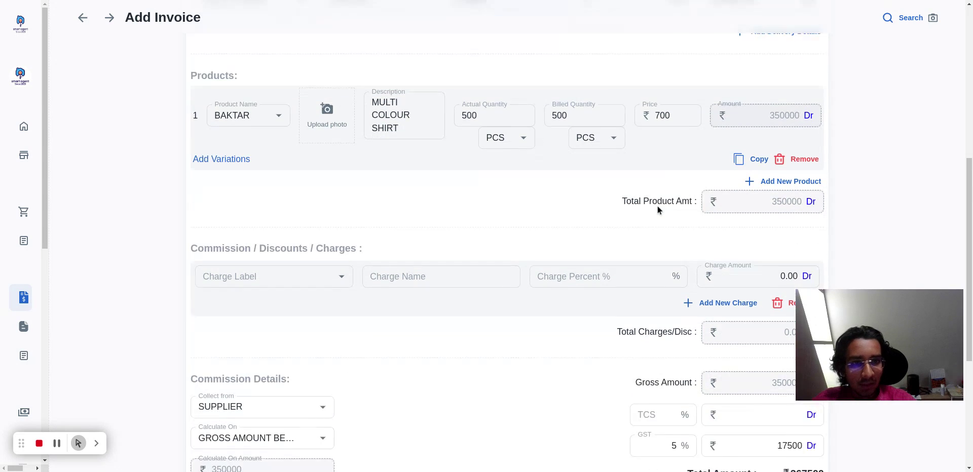
click(668, 262)
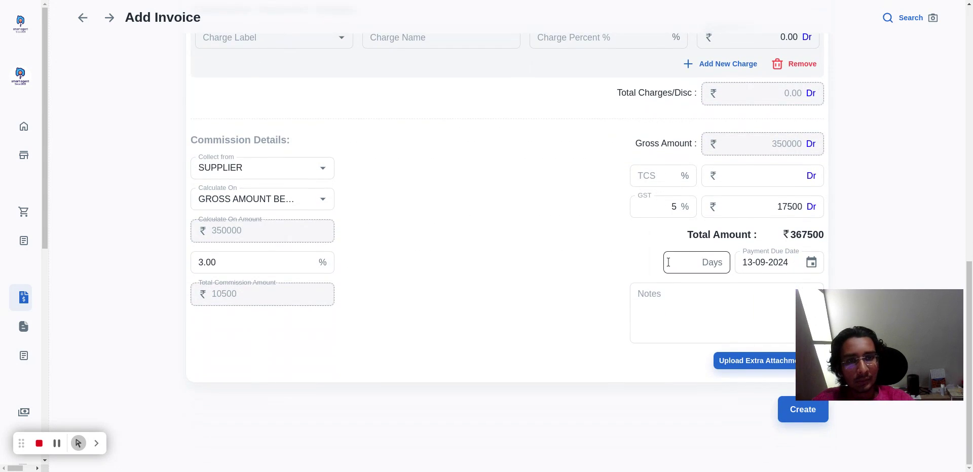
click(668, 261)
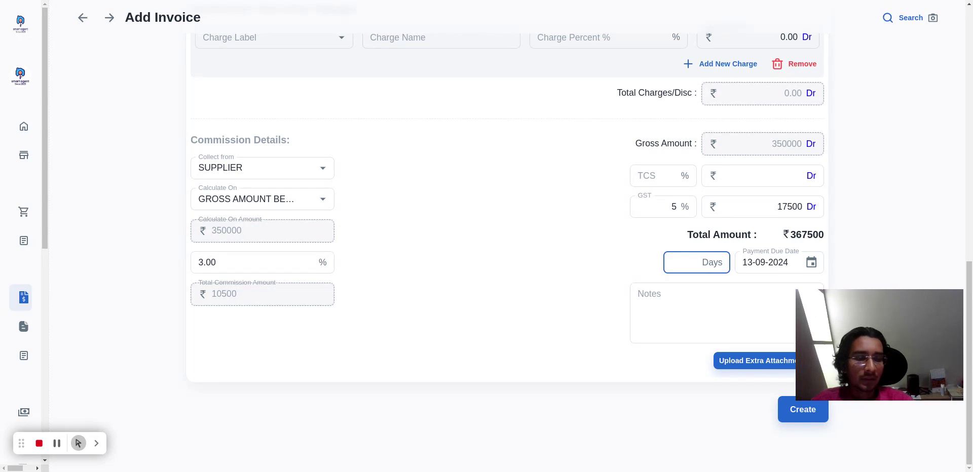
click(564, 254)
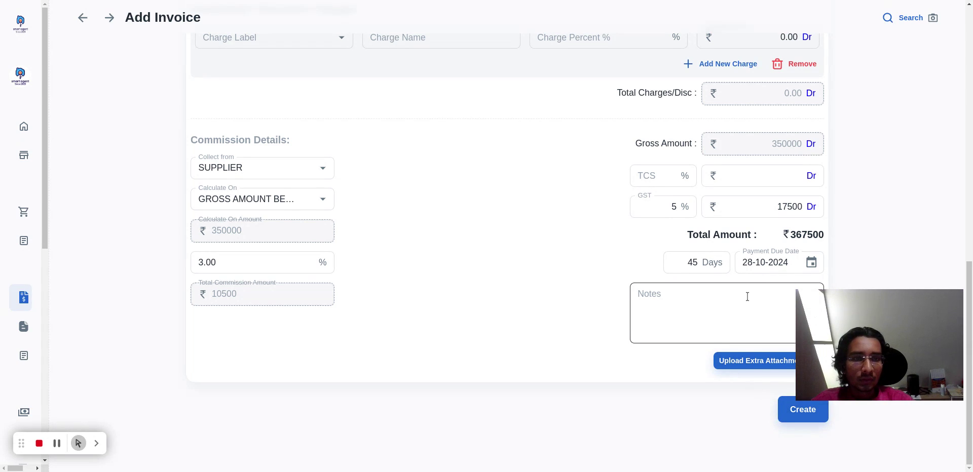
Set the commission percentage to 3 in the commission details.
scroll(747, 299, up, 3)
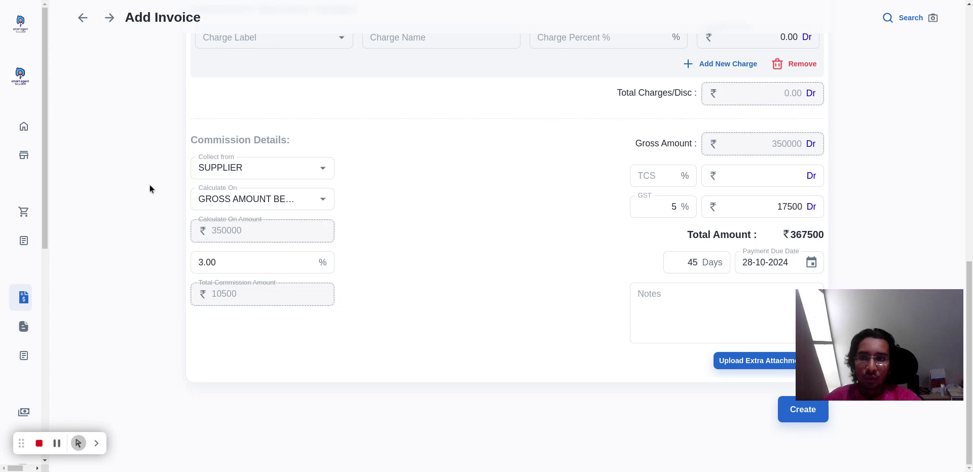
double_click(241, 267)
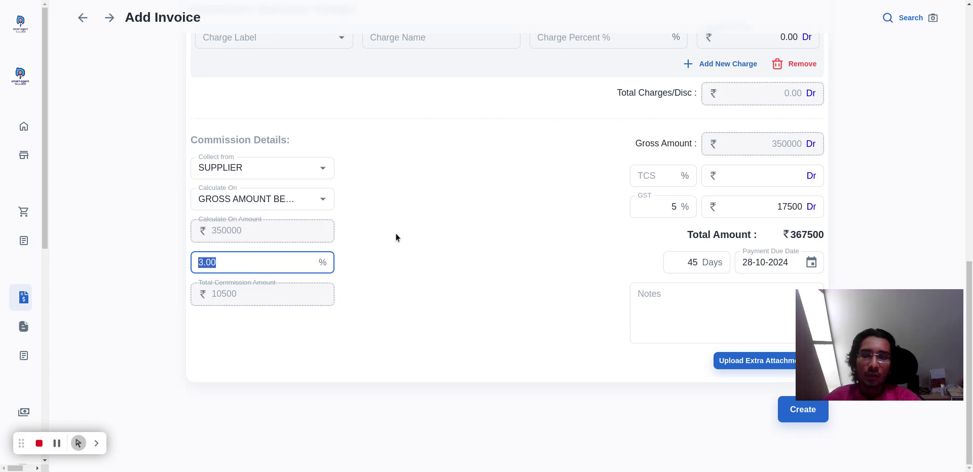
click(409, 235)
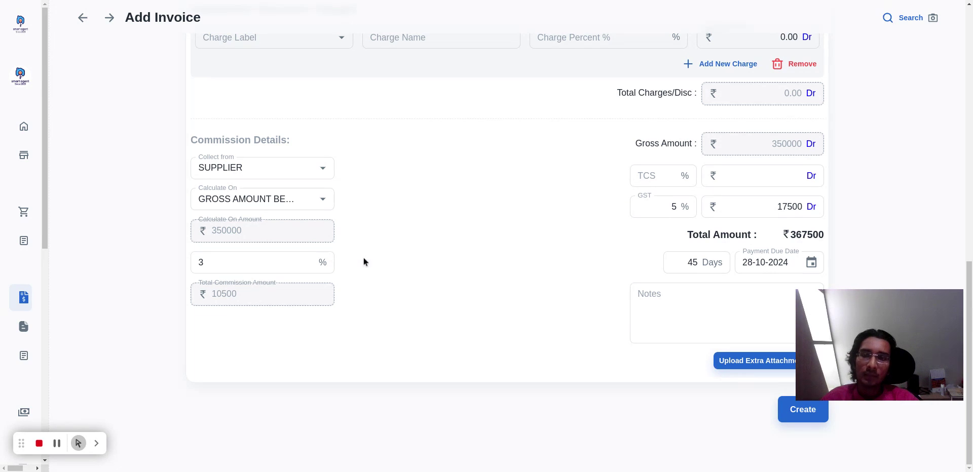
Examine the available commission calculation bases and the parties the commission can be collected from, keeping the current choices.
scroll(376, 259, up, 1)
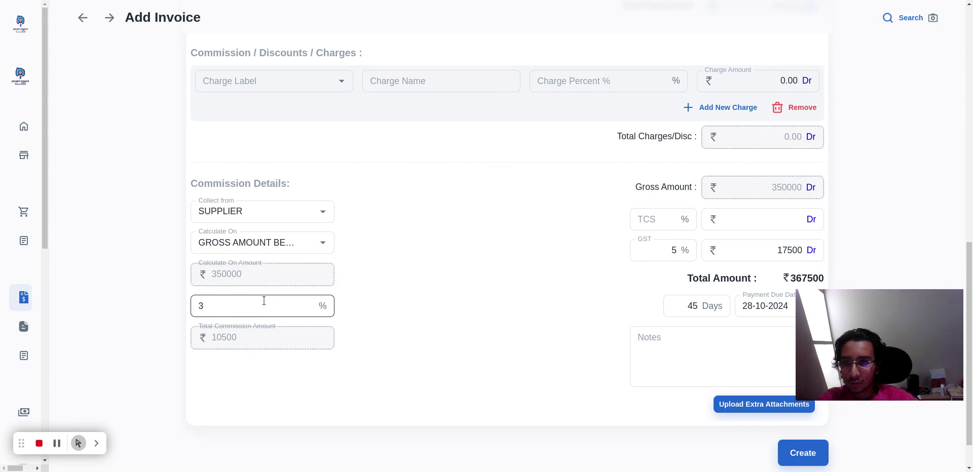
click(232, 238)
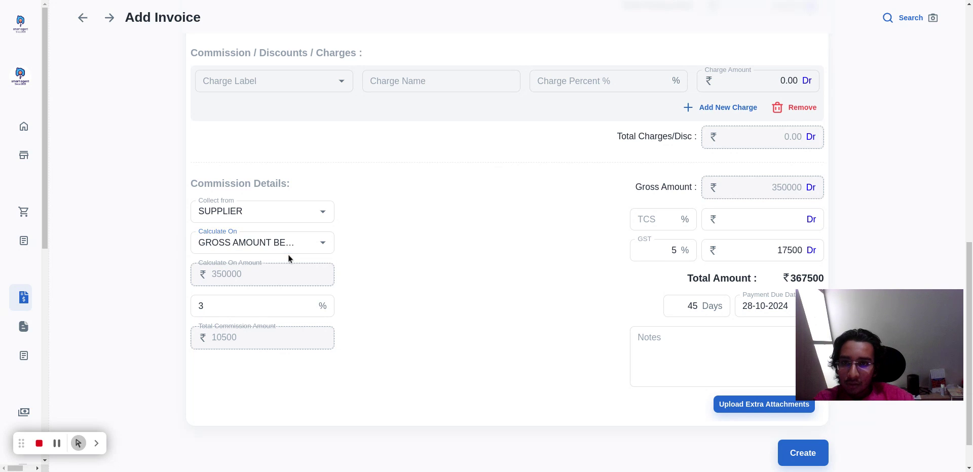
click(321, 249)
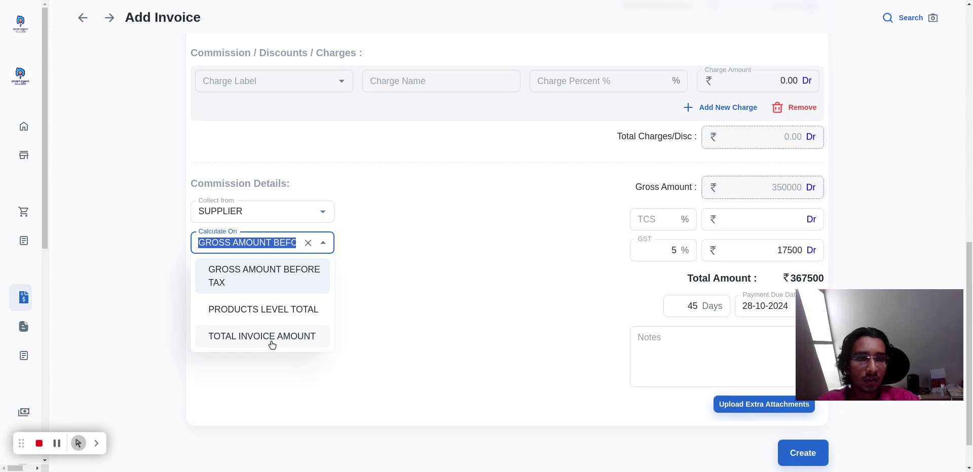
click(446, 266)
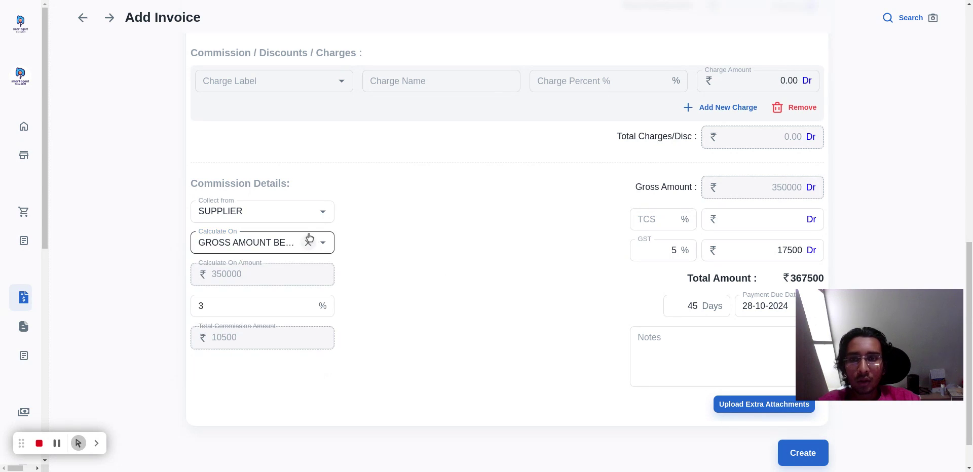
click(269, 209)
click(488, 254)
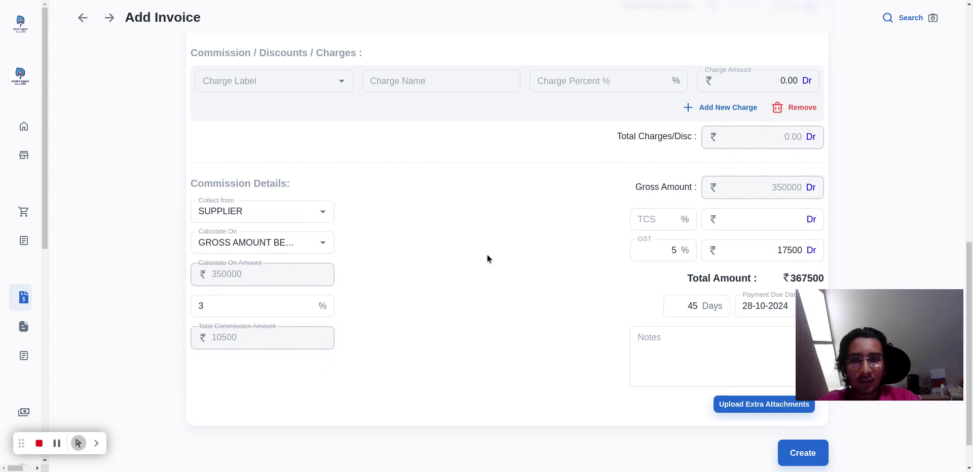
click(267, 209)
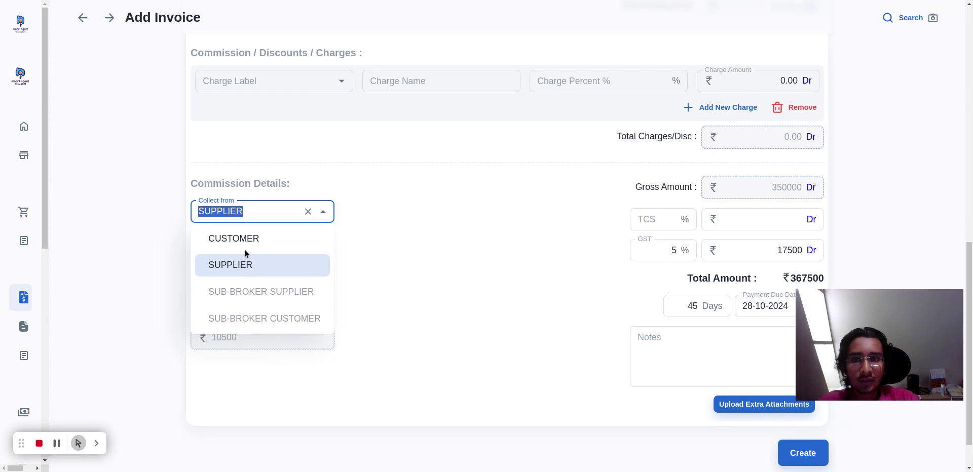
click(419, 252)
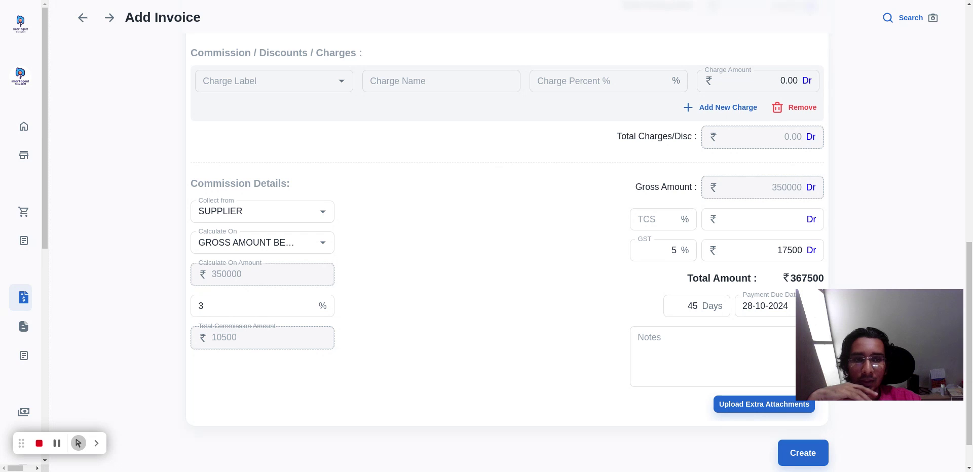
Add a CD - CASH DISCOUNT charge of 7% to the invoice.
scroll(447, 321, down, 1)
scroll(564, 391, up, 7)
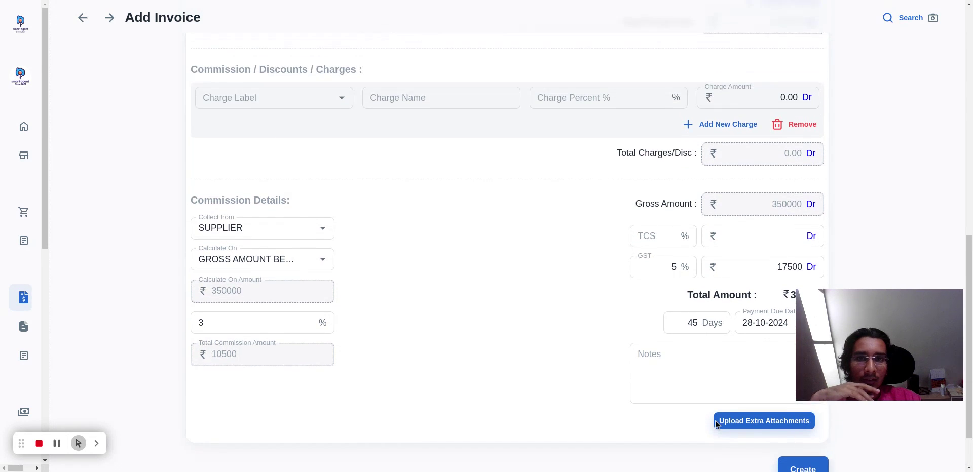
scroll(337, 388, down, 1)
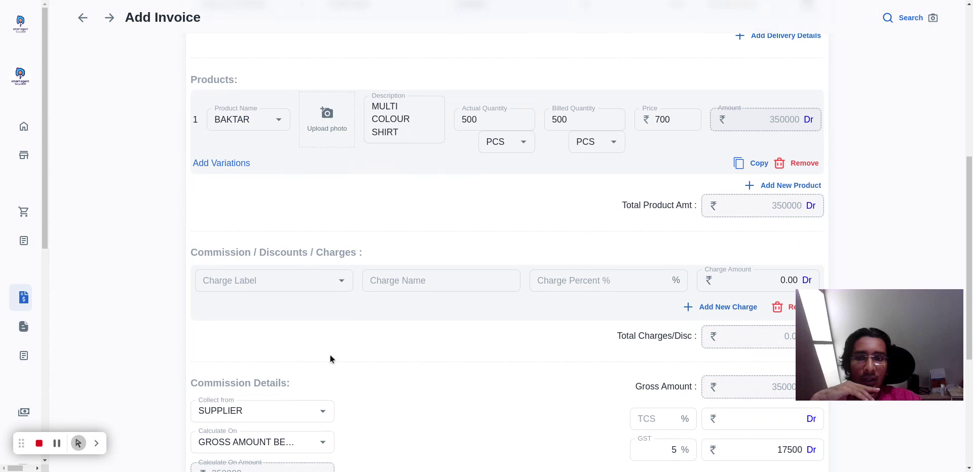
click(289, 282)
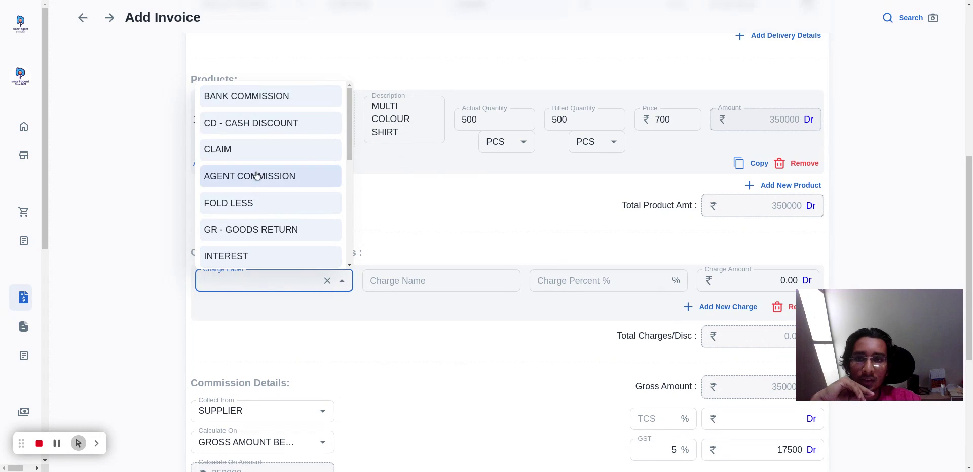
click(291, 125)
scroll(485, 303, down, 1)
scroll(485, 303, down, 1)
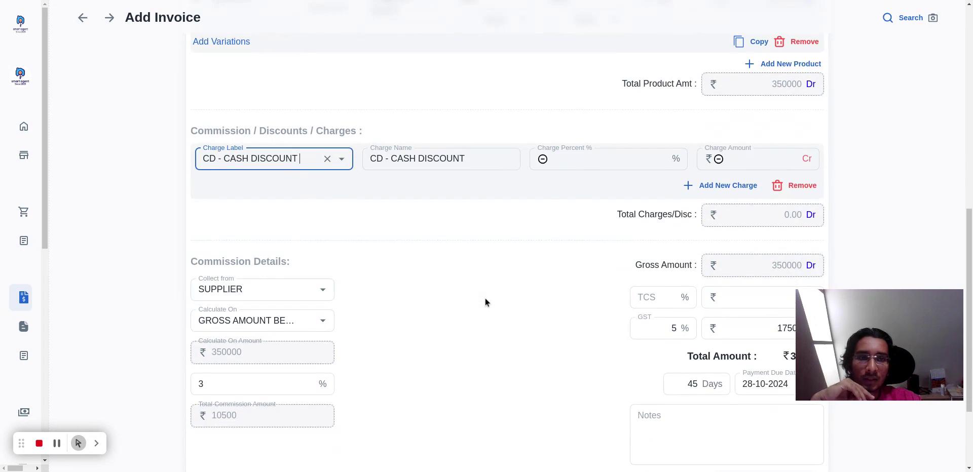
scroll(496, 293, up, 1)
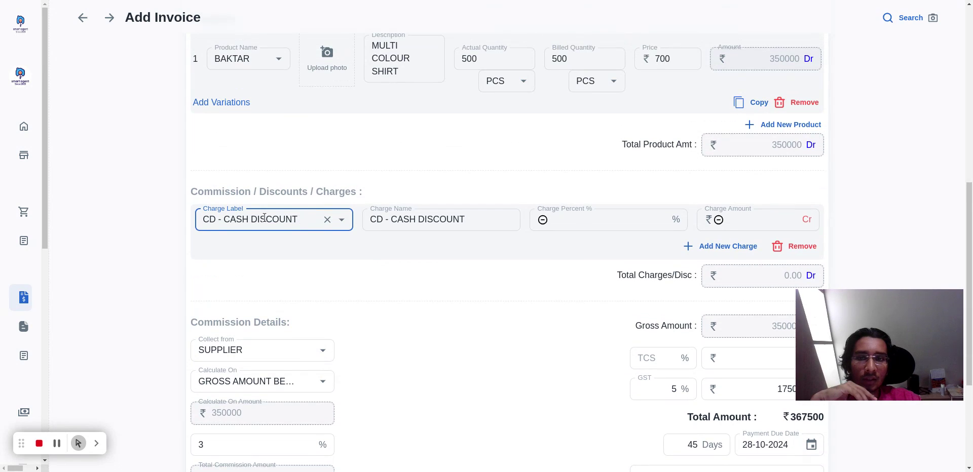
click(575, 226)
text(7)
click(506, 292)
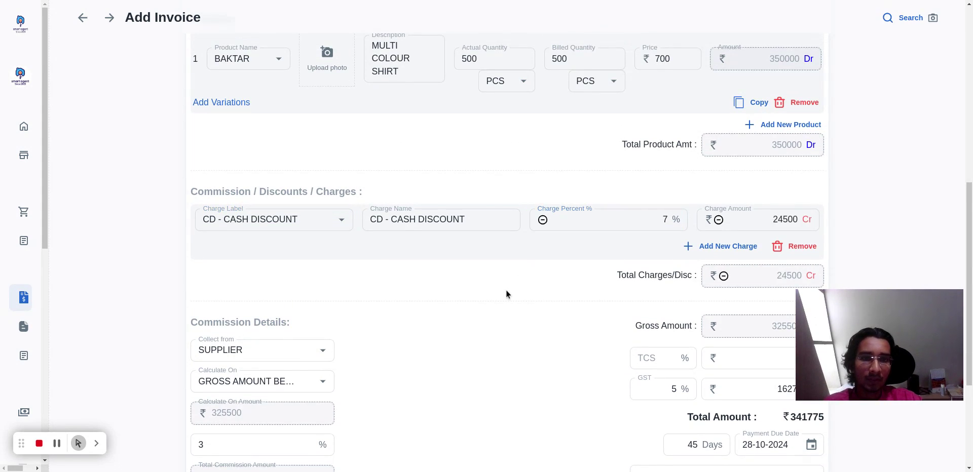
drag(659, 219, 680, 217)
click(568, 335)
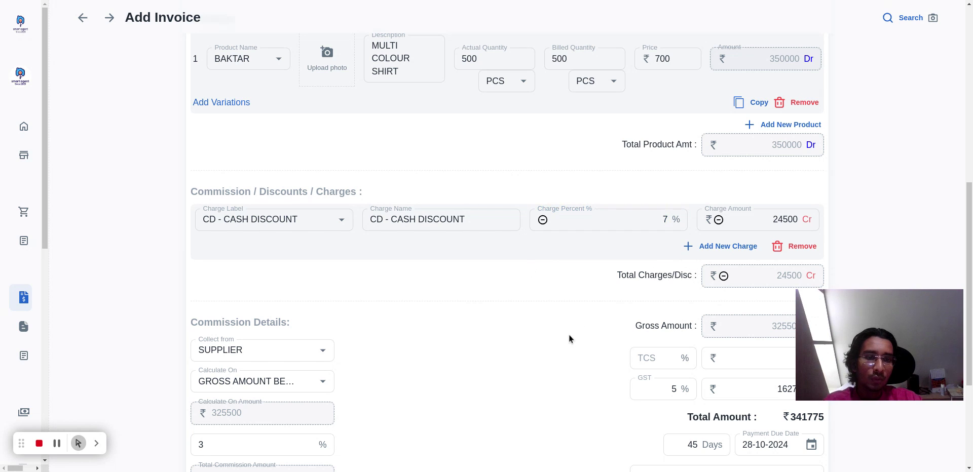
Check the recalculated invoice and commission amounts, and add a second blank charge line below the cash discount.
scroll(568, 335, down, 1)
scroll(752, 209, down, 2)
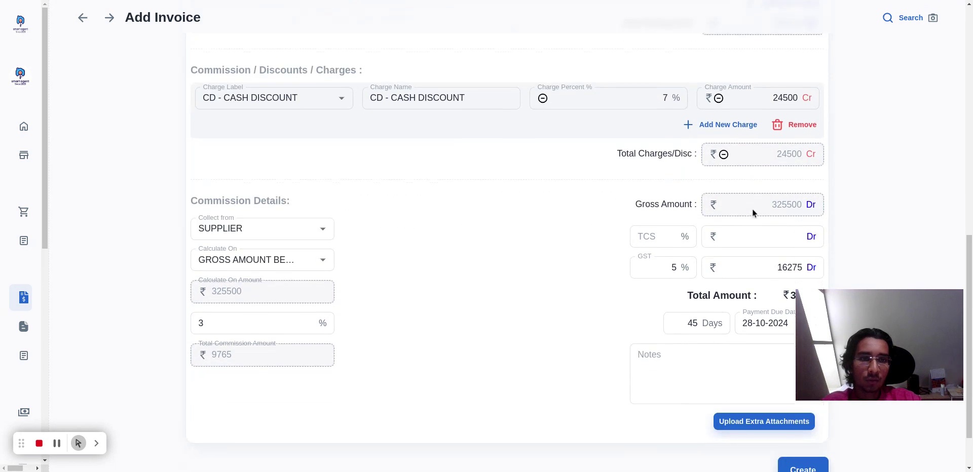
scroll(716, 424, up, 1)
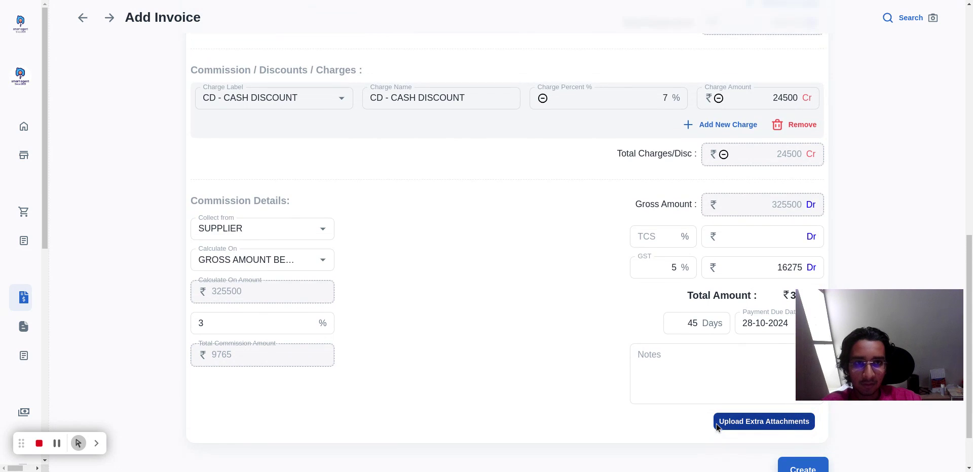
click(714, 128)
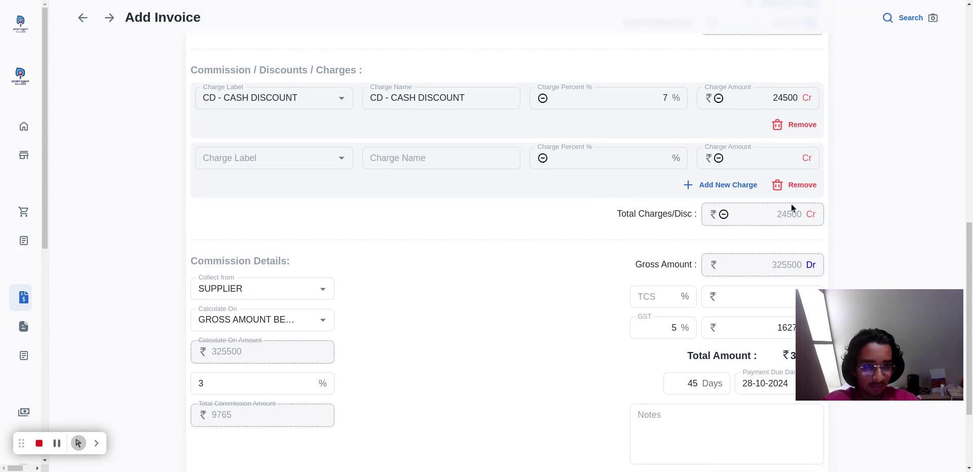
Replace the 7% cash discount with the predefined CD @ -5.00% - 30 days charge, leaving it as the only charge.
click(809, 186)
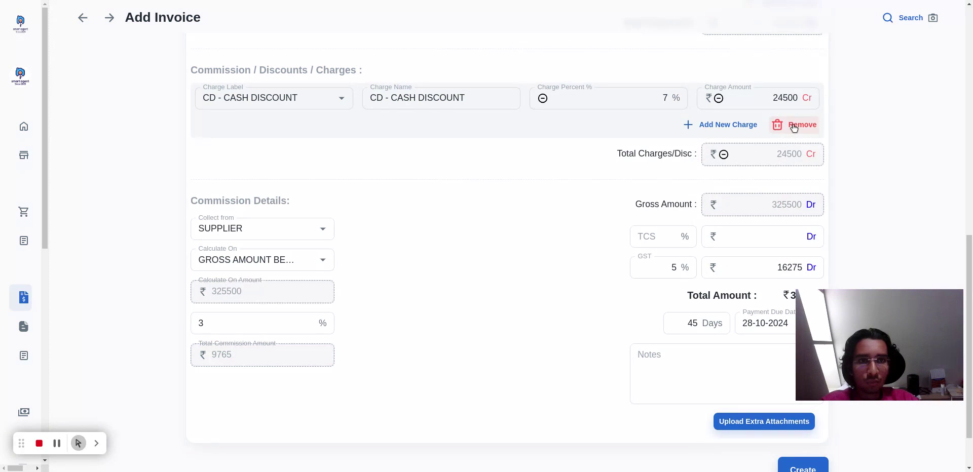
click(740, 125)
click(259, 158)
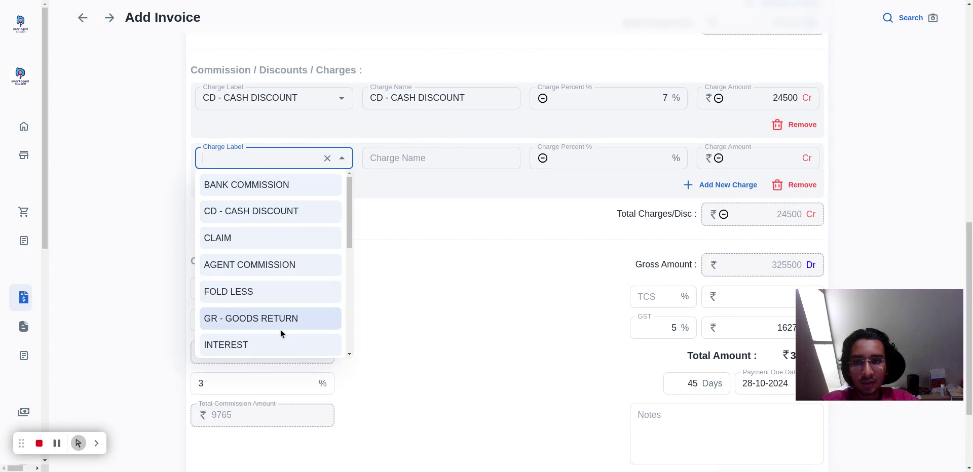
scroll(281, 333, down, 5)
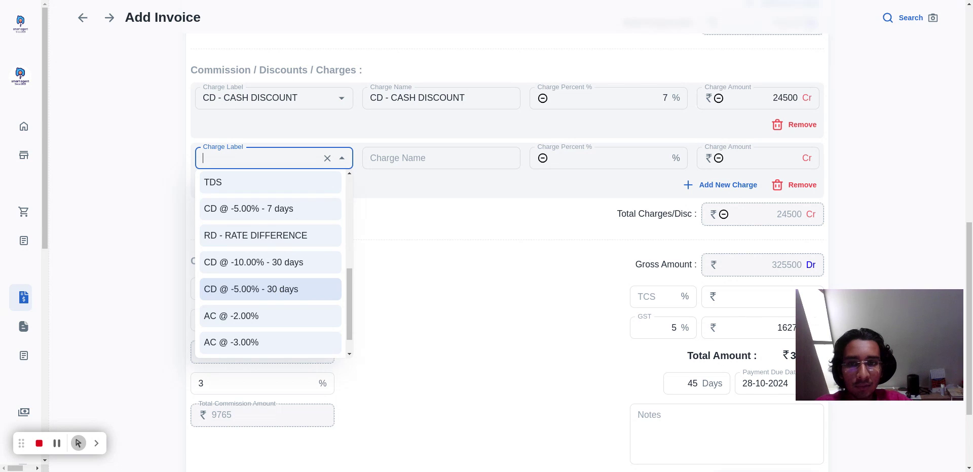
click(278, 291)
scroll(499, 326, down, 3)
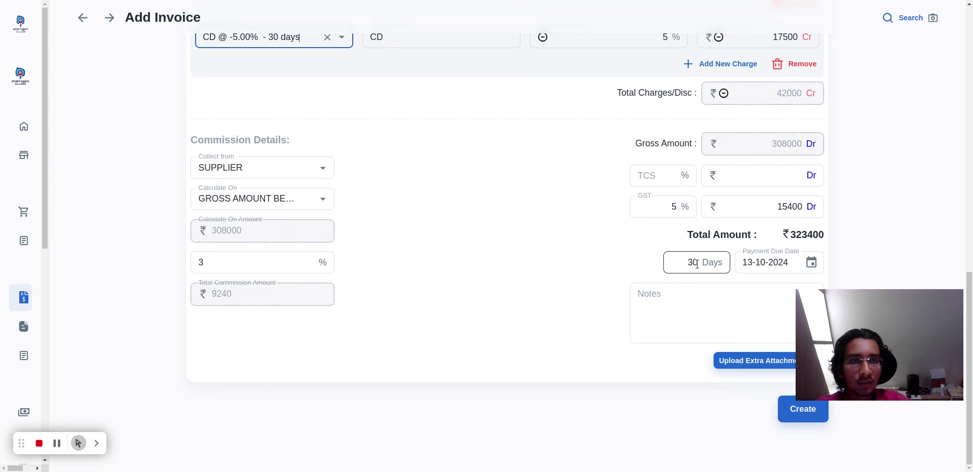
scroll(489, 287, up, 3)
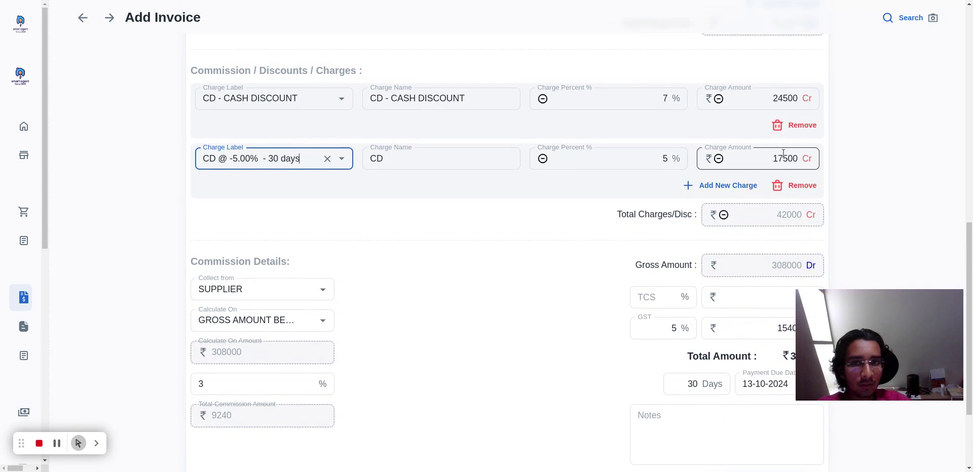
click(786, 126)
scroll(515, 270, down, 2)
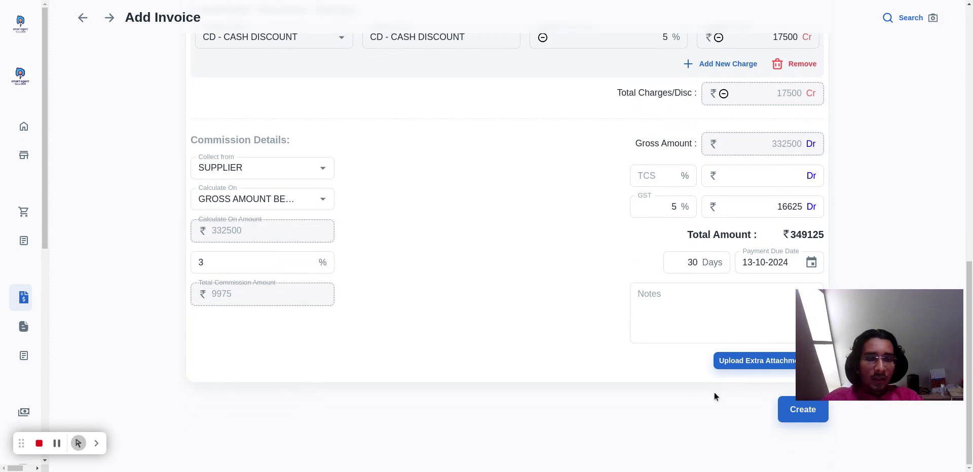
Upload popcorn-lycra-2-way-500x500.webp as an extra attachment and create the invoice.
click(746, 367)
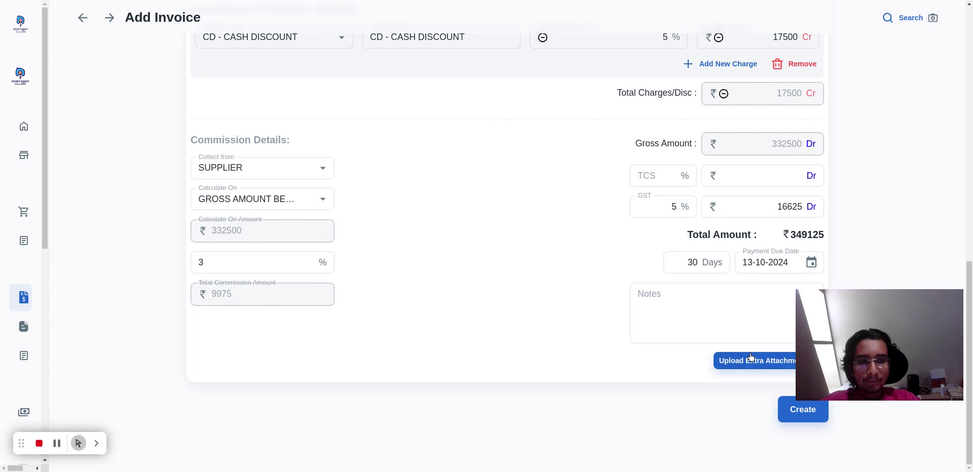
scroll(616, 348, down, 1)
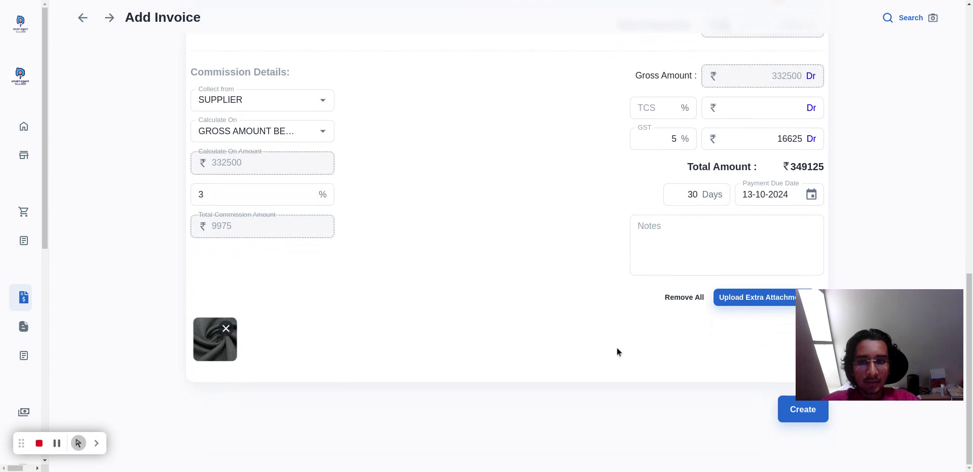
click(800, 409)
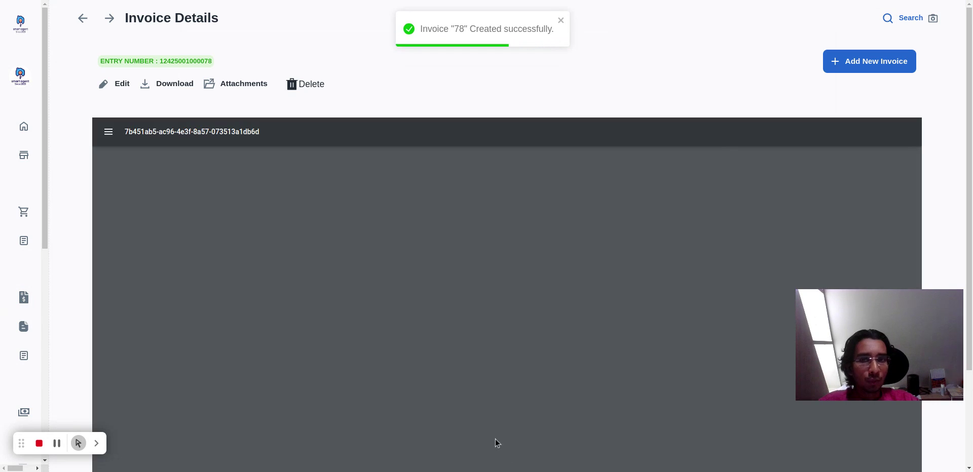
Look through both pages of the created invoice's dispatch advice document.
scroll(720, 343, down, 6)
scroll(720, 346, down, 5)
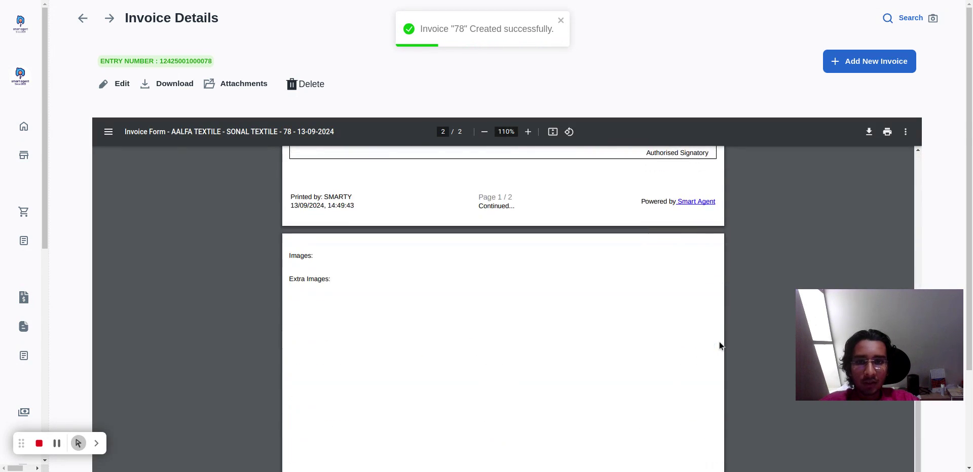
scroll(719, 346, up, 8)
scroll(720, 345, up, 4)
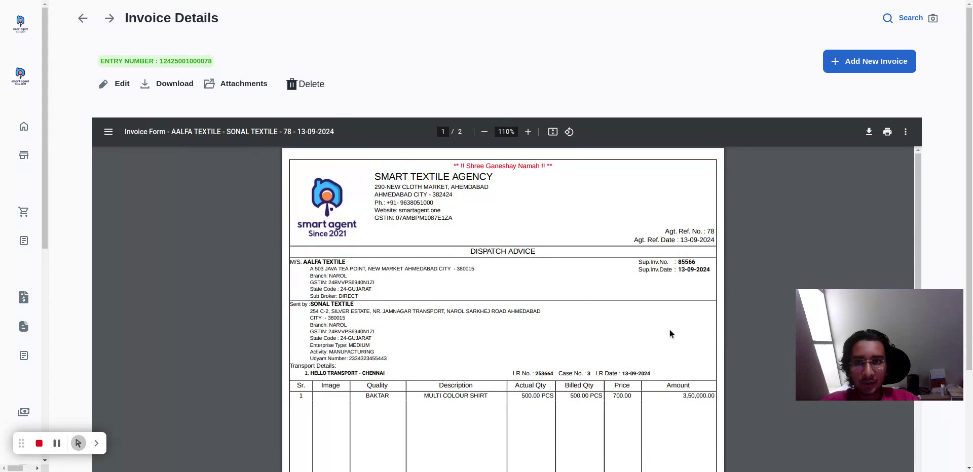
View the list of extra attachments stored with the invoice and close it.
click(218, 84)
click(479, 69)
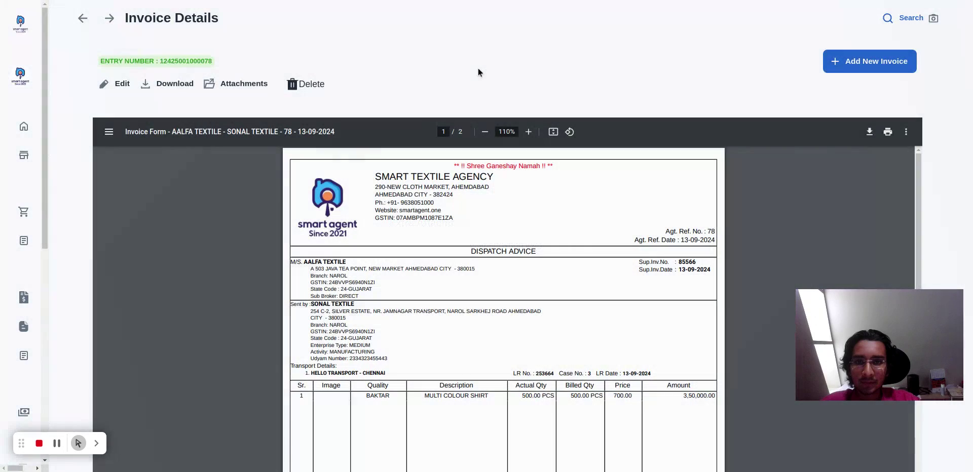
click(209, 84)
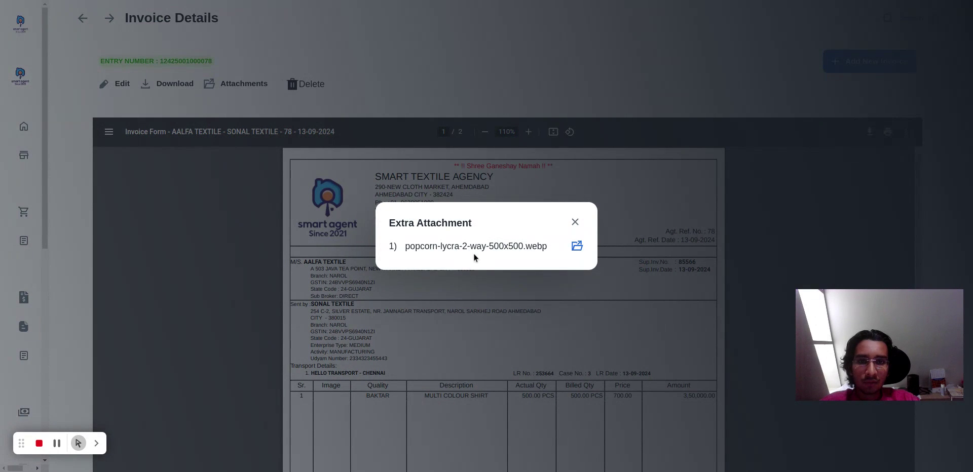
drag(403, 248, 504, 248)
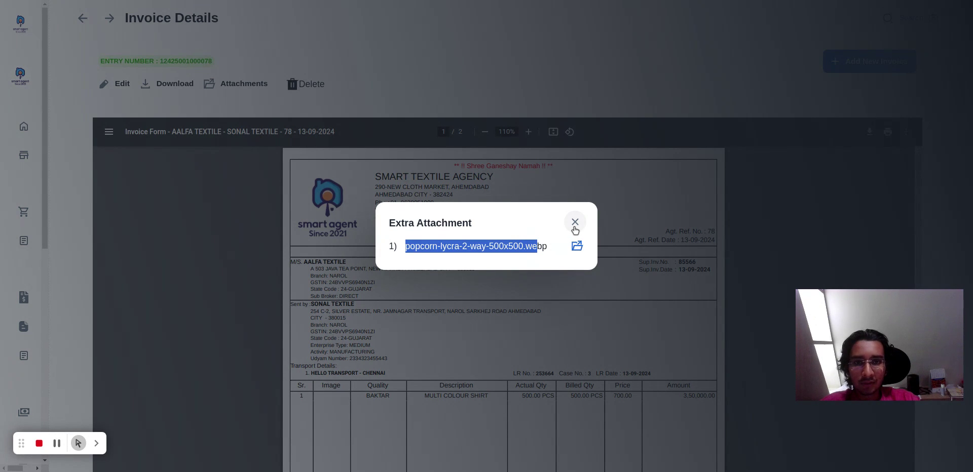
click(575, 222)
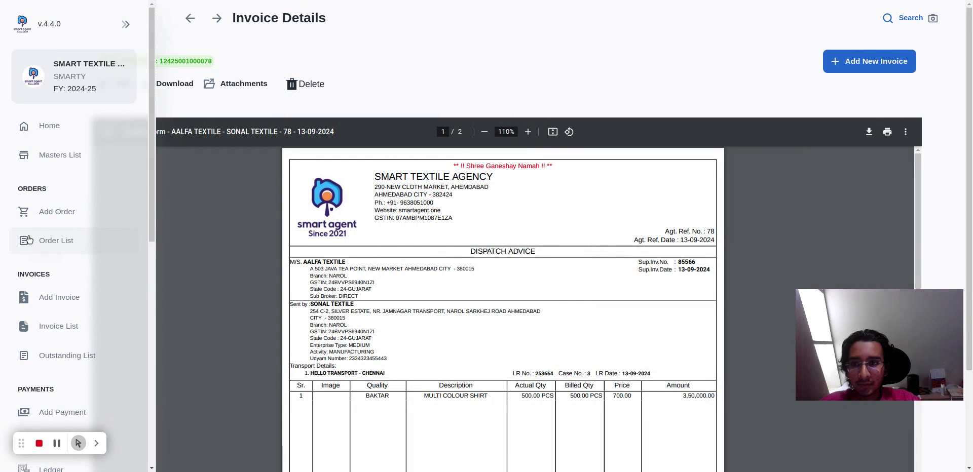
Review the lower part of the invoice document, and open the Invoice List to look through its customer-wise summary.
scroll(66, 203, down, 6)
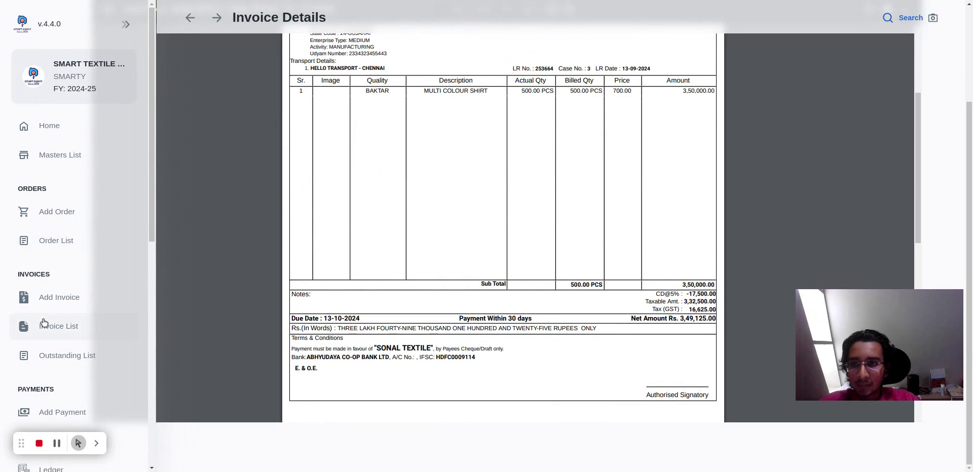
click(46, 322)
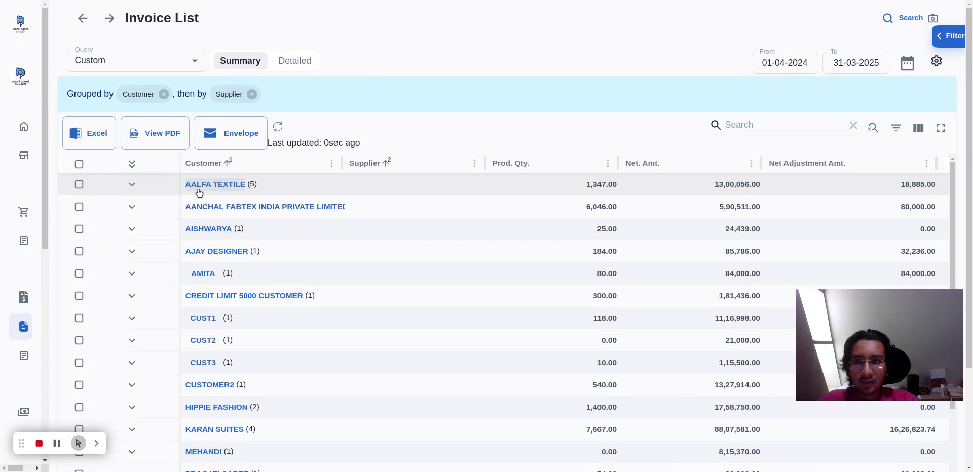
scroll(269, 324, down, 3)
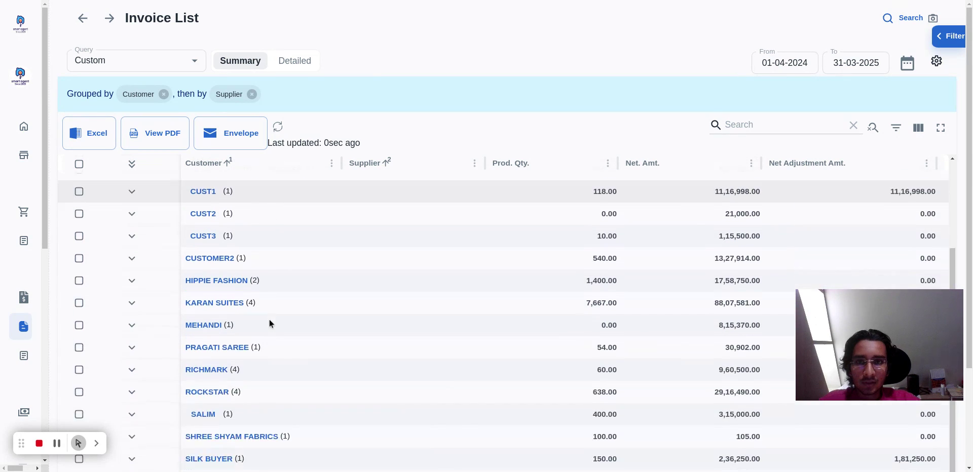
scroll(267, 313, up, 3)
Generate the invoice summary PDF with the existing portrait settings, examine the AALFA TEXTILE row, and close the report.
click(154, 122)
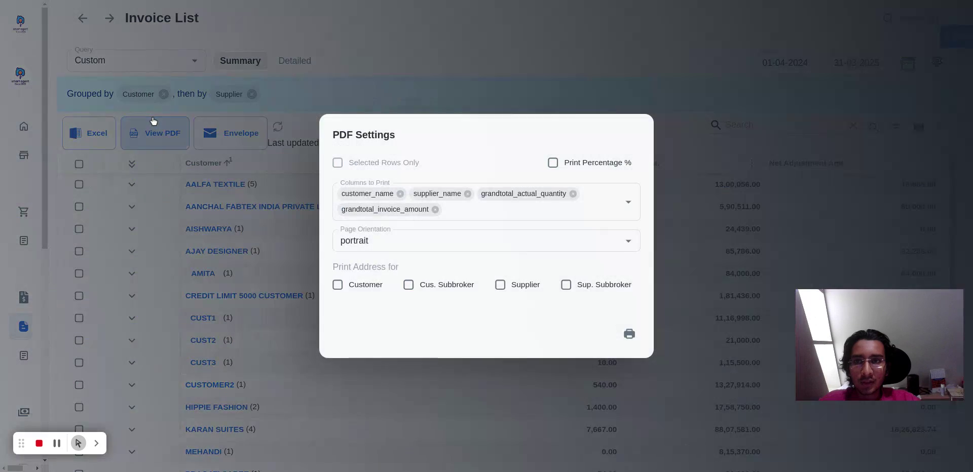
click(627, 334)
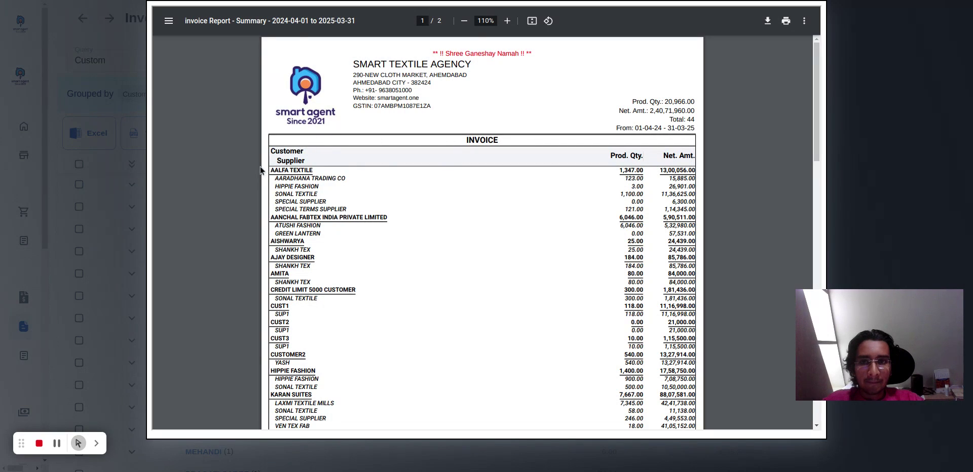
triple_click(282, 169)
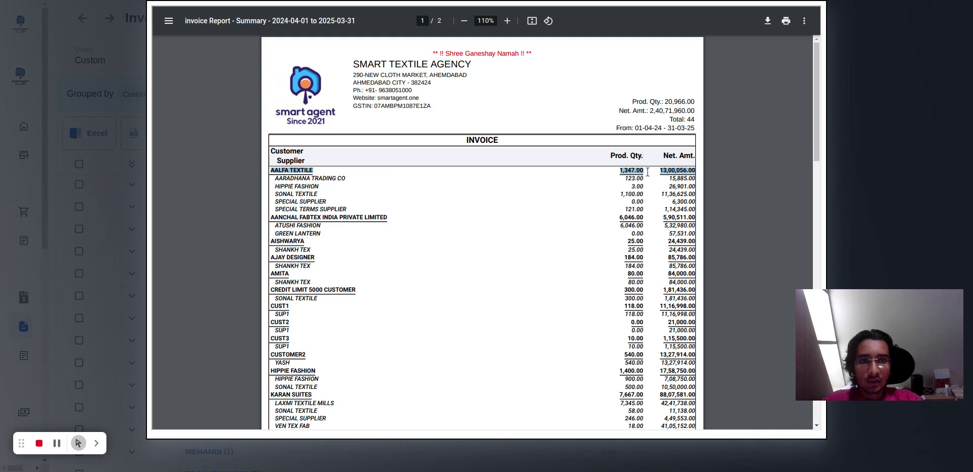
drag(276, 172, 864, 159)
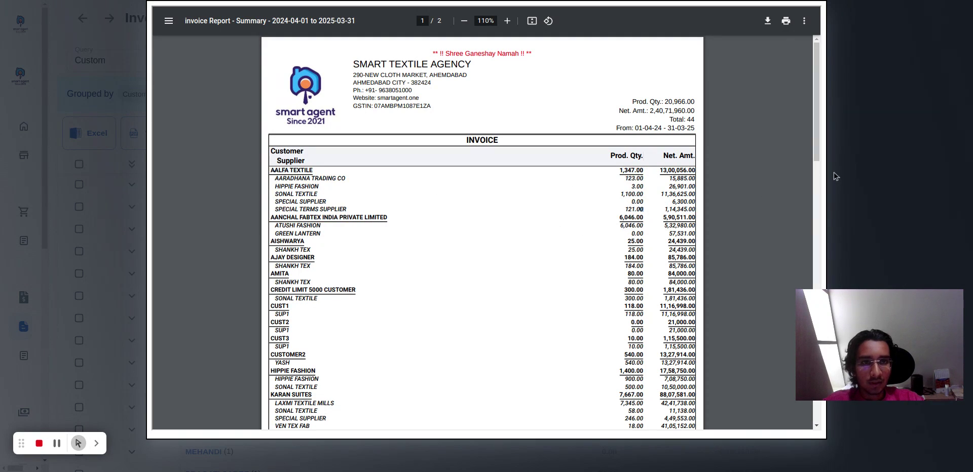
click(865, 159)
click(723, 202)
click(138, 134)
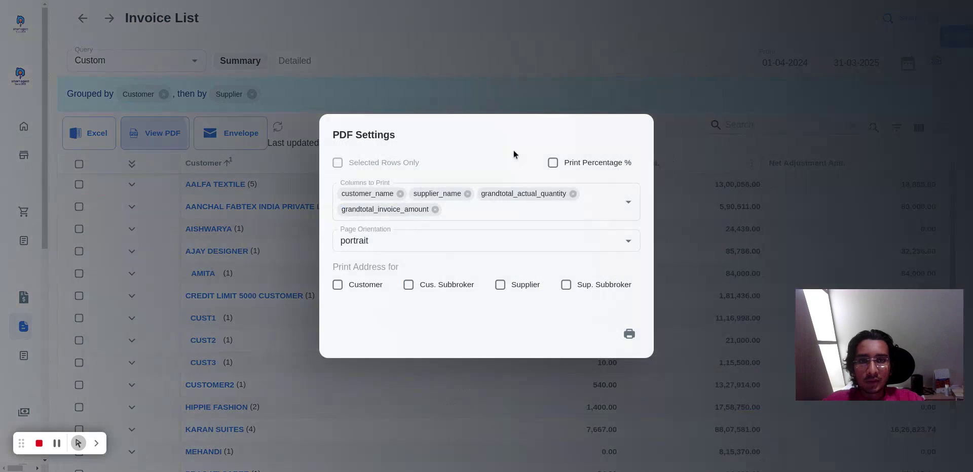
click(571, 163)
click(779, 160)
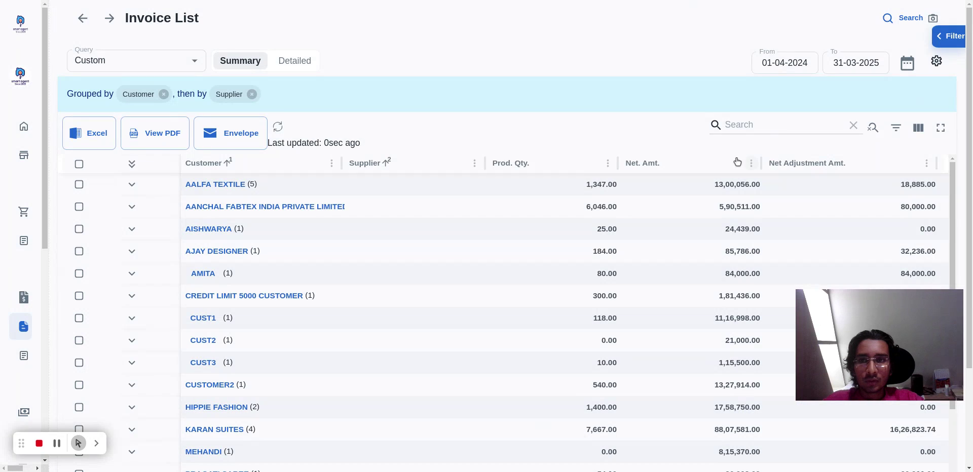
Generate the invoice summary PDF in portrait orientation with Print Percentage % enabled.
click(146, 138)
click(552, 163)
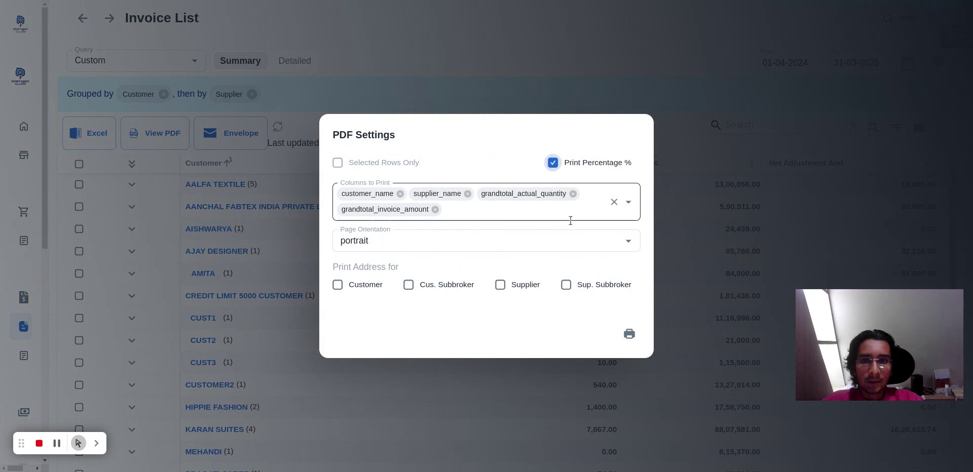
click(628, 334)
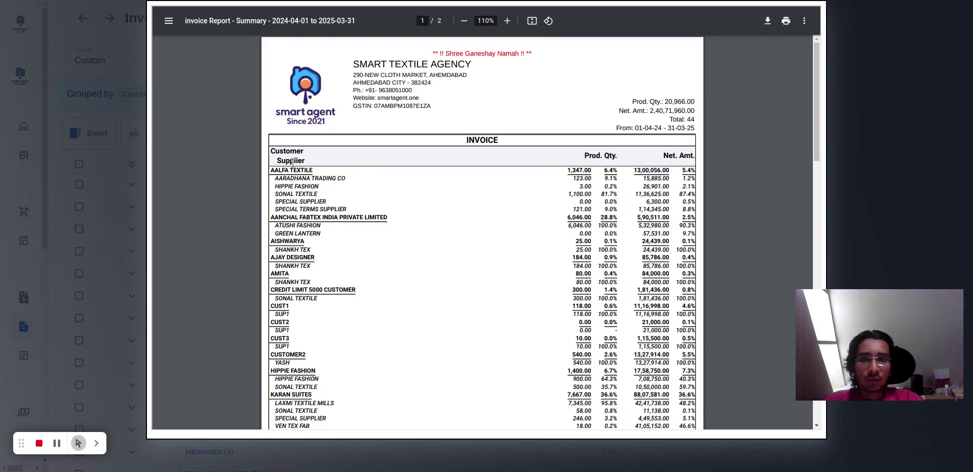
Examine AALFA TEXTILE's product quantity and net amount percentages in the report, and close the report and its PDF settings.
drag(603, 173, 688, 171)
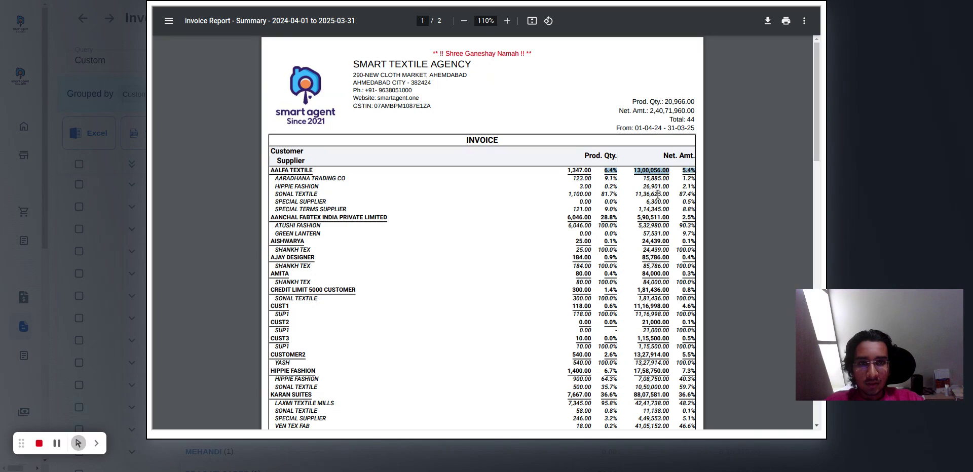
click(634, 205)
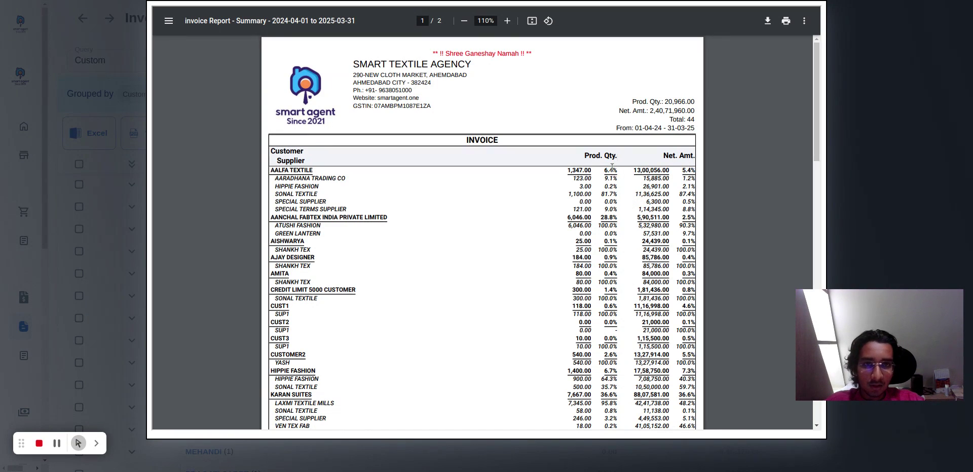
drag(681, 171, 696, 171)
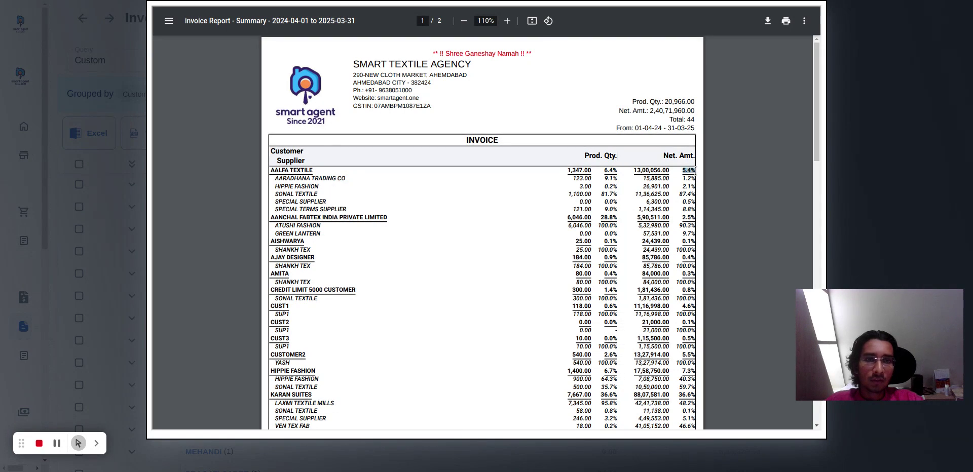
click(619, 194)
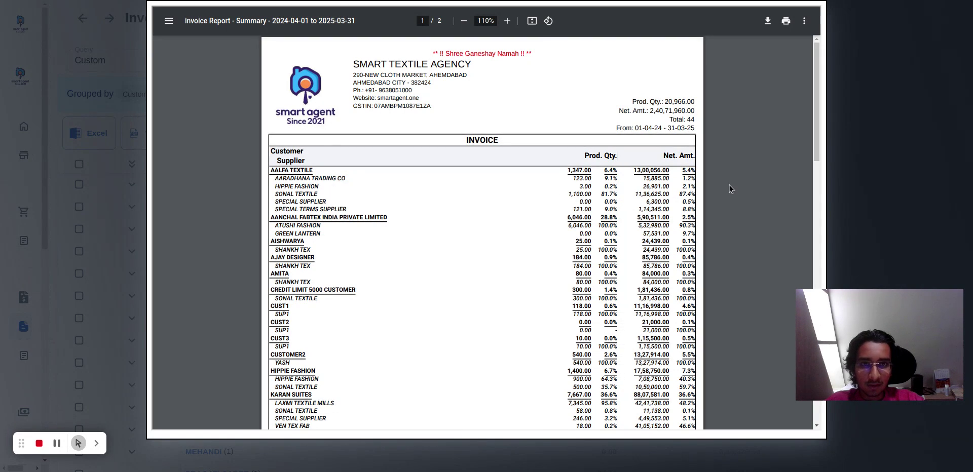
click(847, 159)
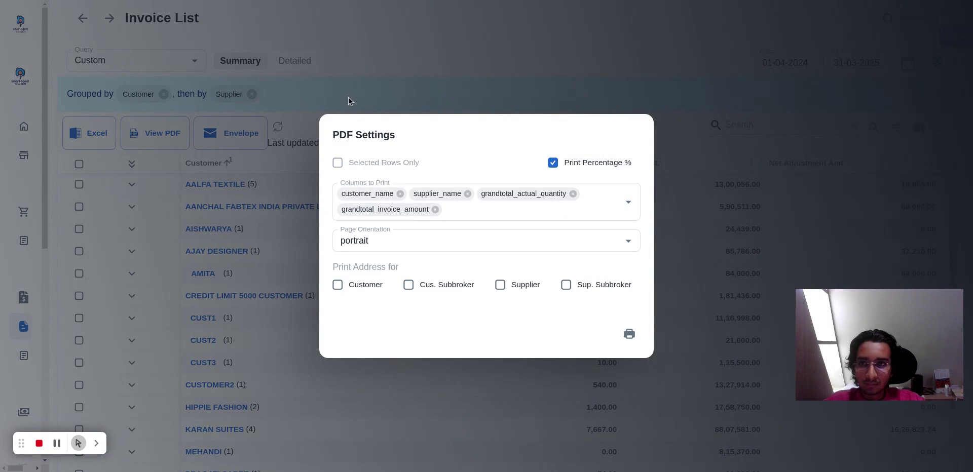
click(491, 88)
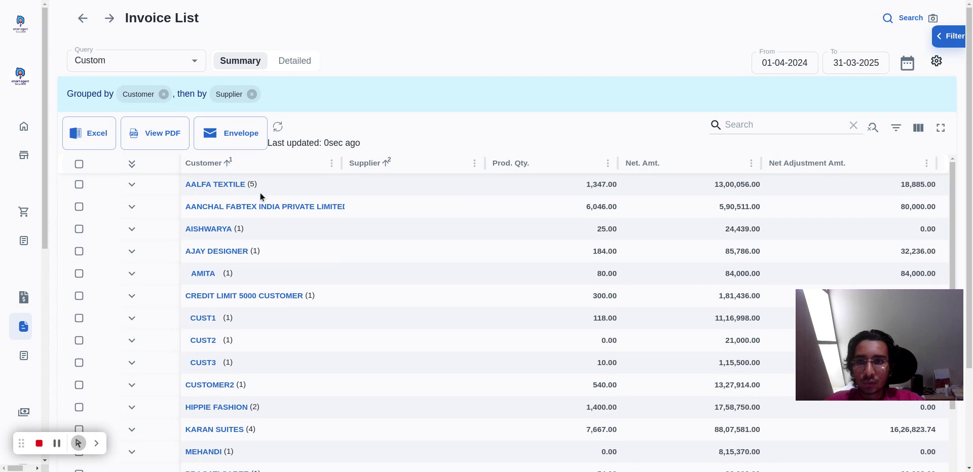
Switch the Invoice List to the detailed view for 01-04-2024 to 31-03-2025 and generate its PDF with the existing portrait settings.
scroll(260, 314, down, 5)
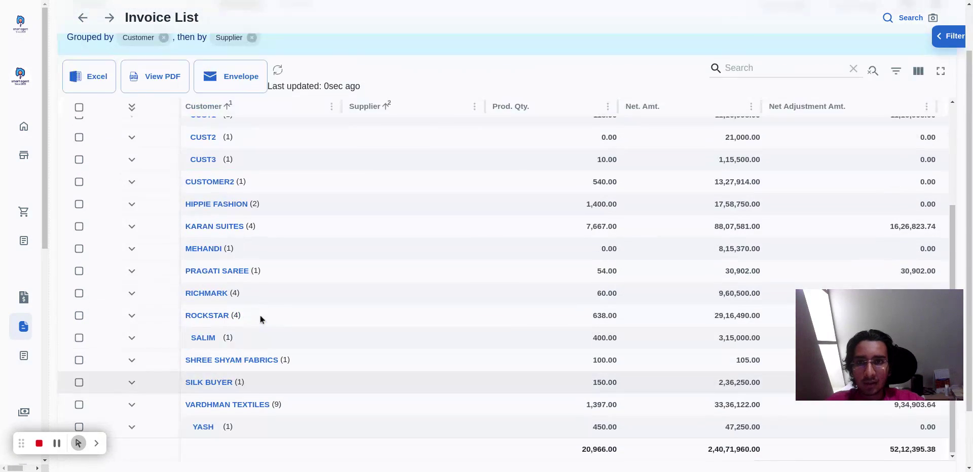
scroll(260, 304, up, 2)
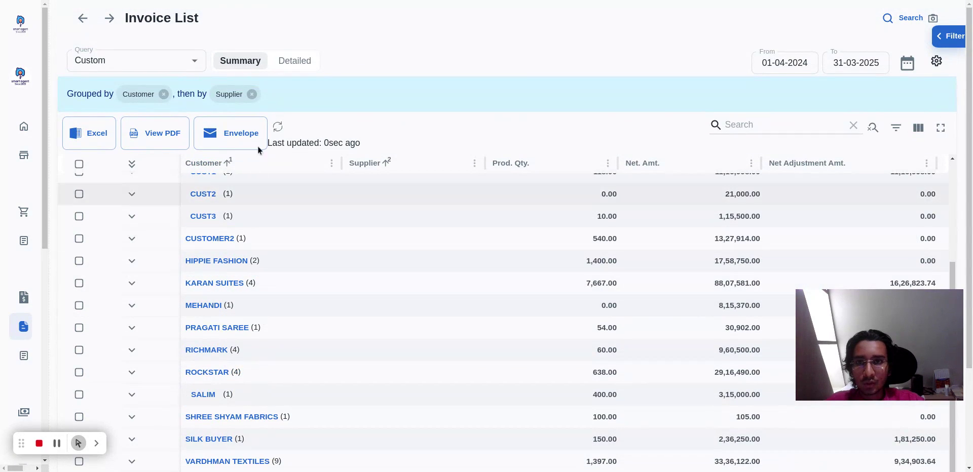
click(296, 64)
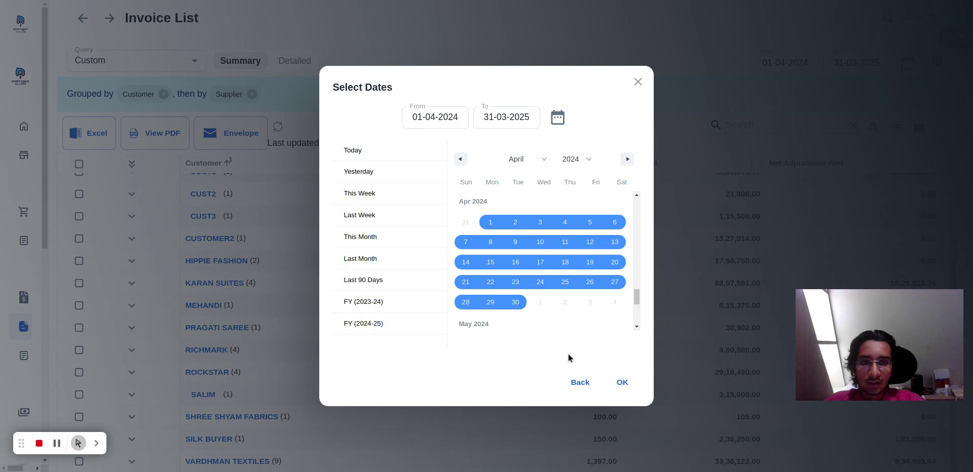
click(626, 381)
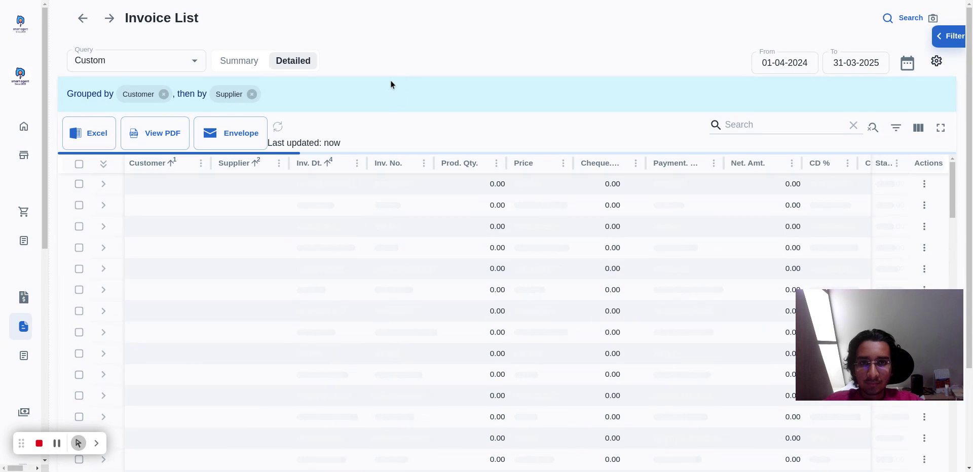
click(140, 125)
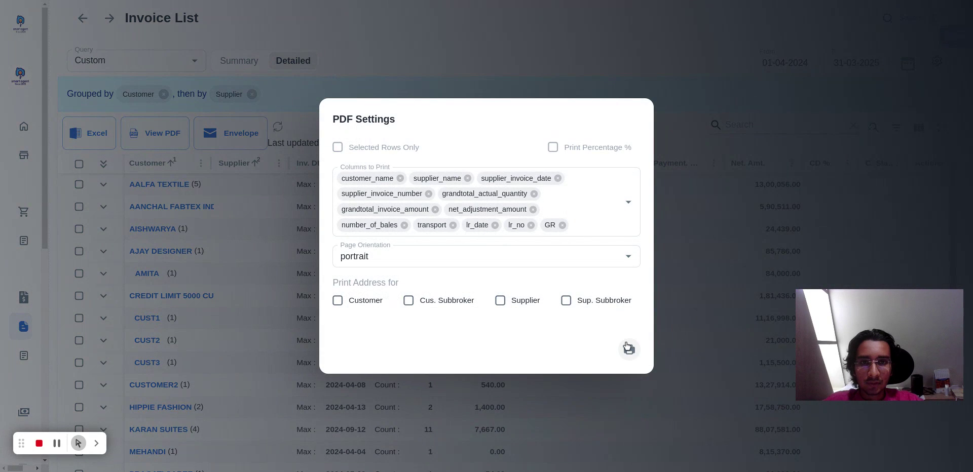
click(627, 349)
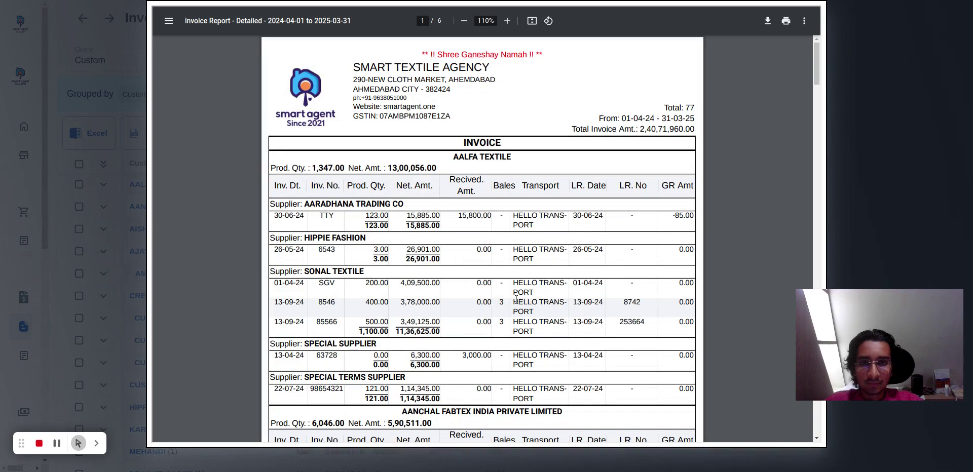
Examine the first page of the detailed invoice report, focusing on AANCHAL FABTEX INDIA PRIVATE LIMITED and its ATUSHI FASHION supplier rows.
scroll(513, 214, down, 2)
scroll(513, 214, down, 3)
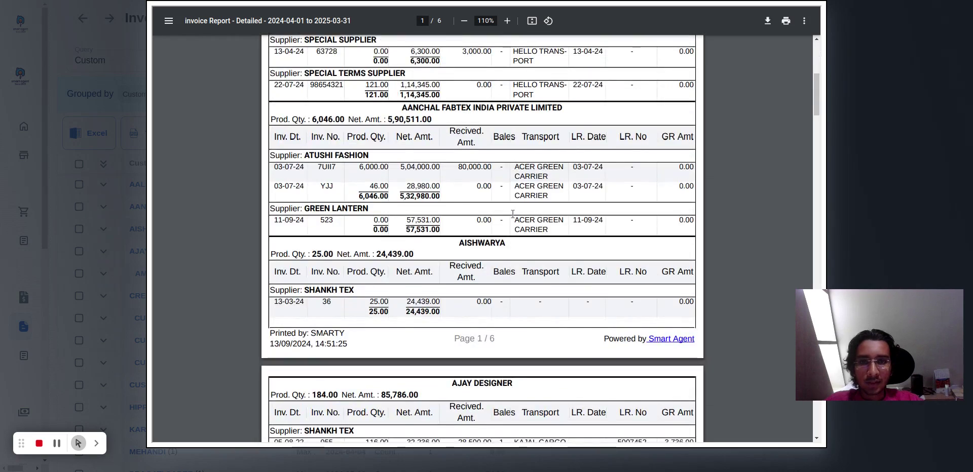
scroll(497, 234, up, 5)
scroll(475, 248, down, 4)
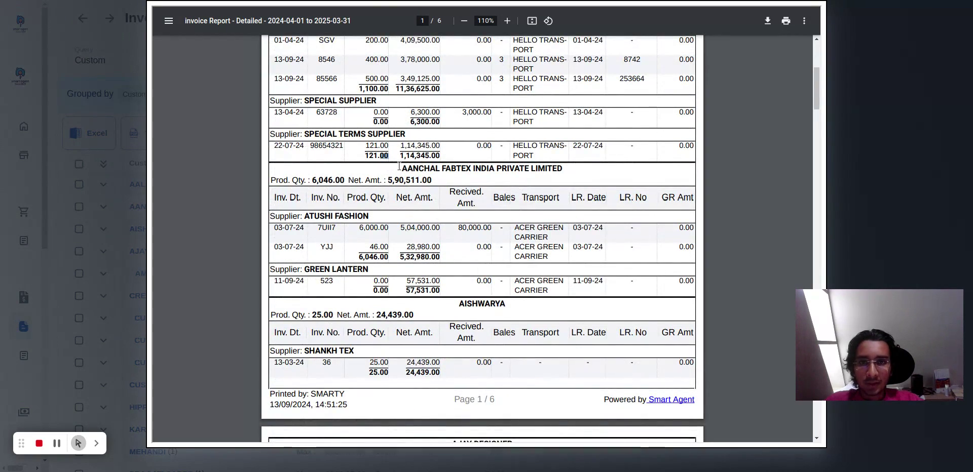
drag(399, 166, 628, 175)
click(630, 171)
double_click(311, 222)
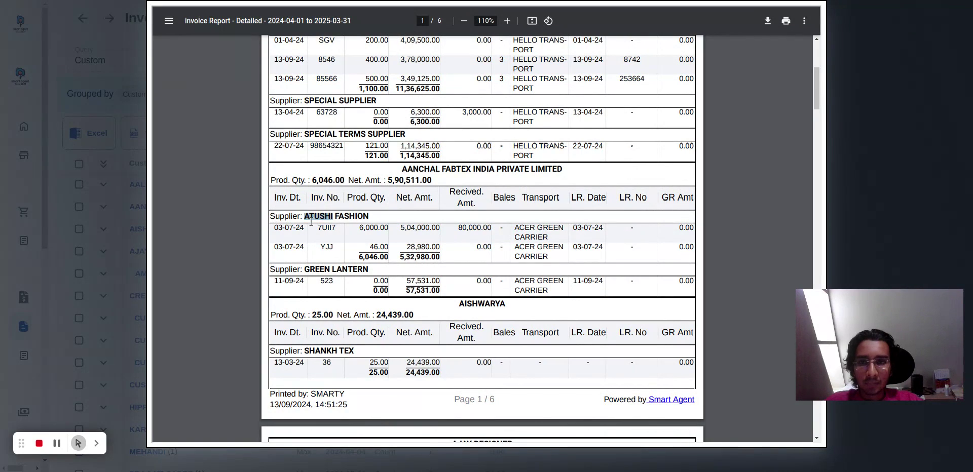
click(310, 221)
drag(283, 234, 659, 253)
click(658, 251)
Examine AJAY DESIGNER's invoice rows and the remaining customers on the second page, and close the report and its PDF settings.
scroll(433, 167, down, 3)
scroll(433, 167, down, 3)
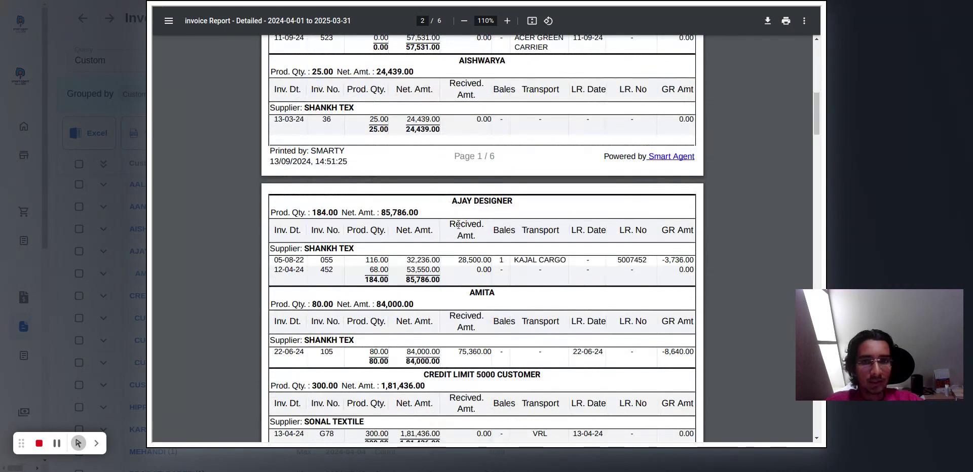
triple_click(469, 260)
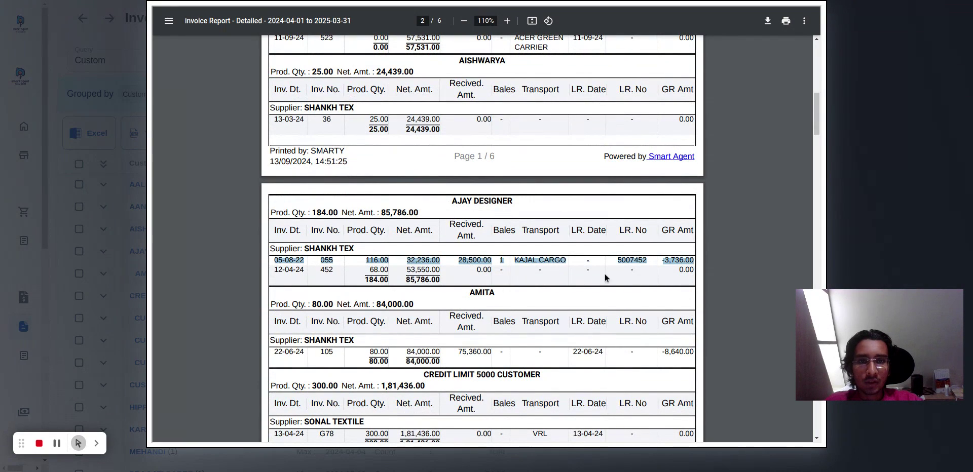
click(633, 276)
scroll(479, 314, down, 9)
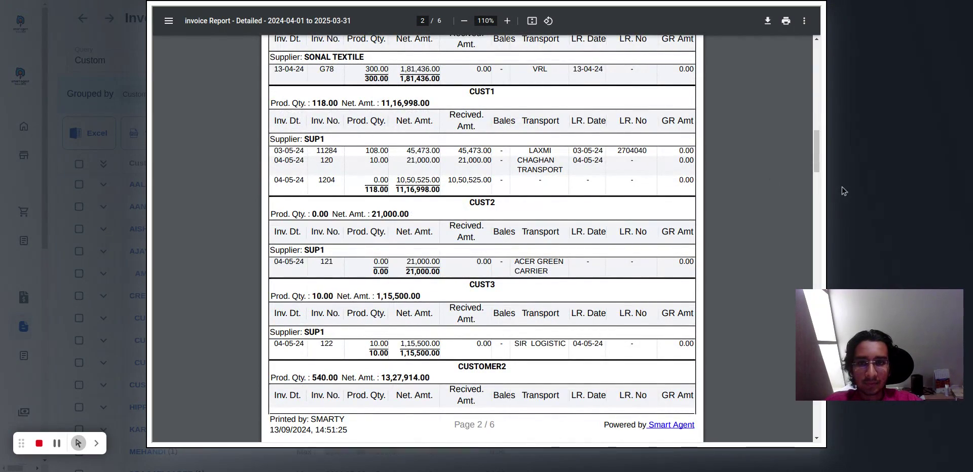
scroll(844, 223, down, 10)
click(883, 222)
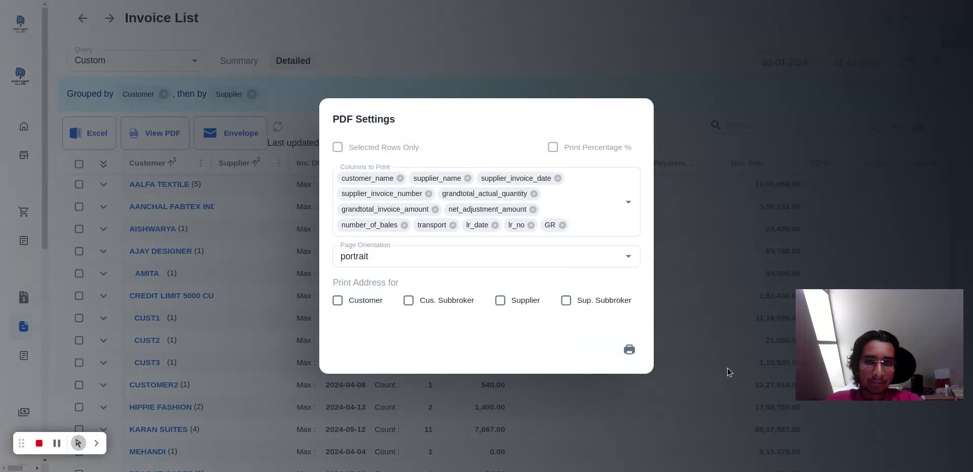
click(413, 402)
Go to the Outstanding List and open AALFA TEXTILE's detailed outstanding view.
mouse_move(1, 217)
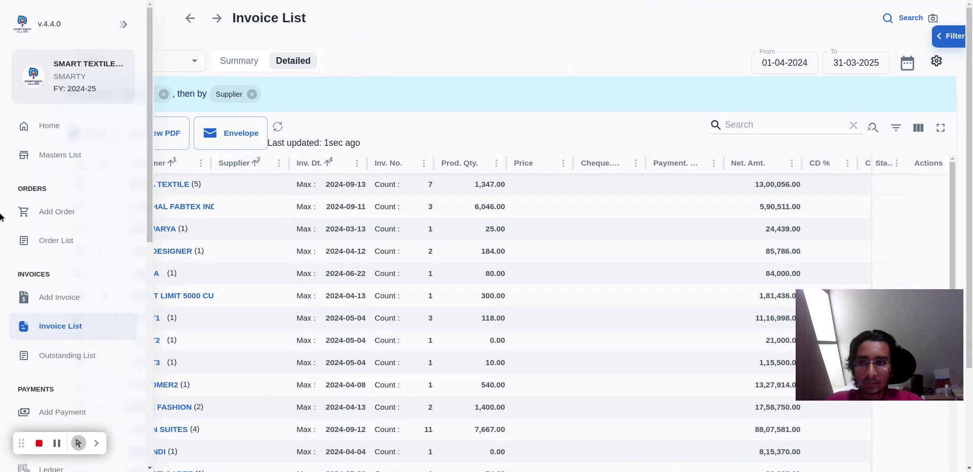
scroll(42, 273, down, 3)
click(94, 242)
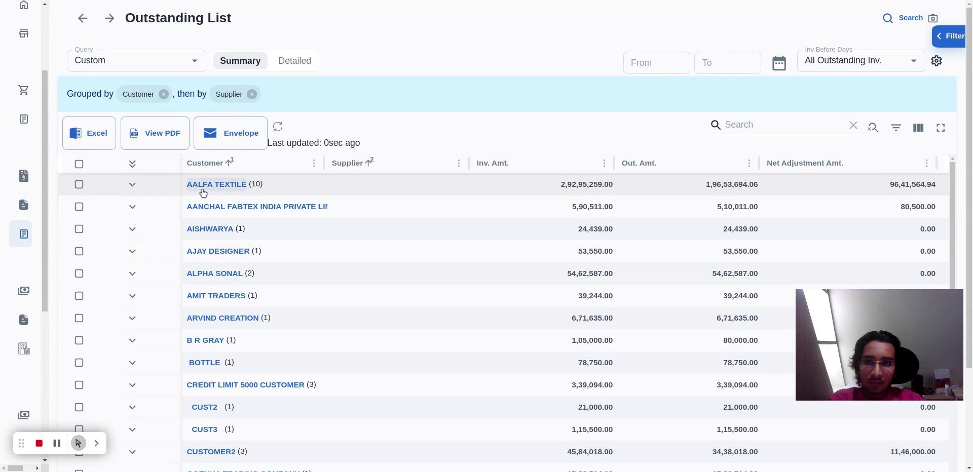
click(230, 185)
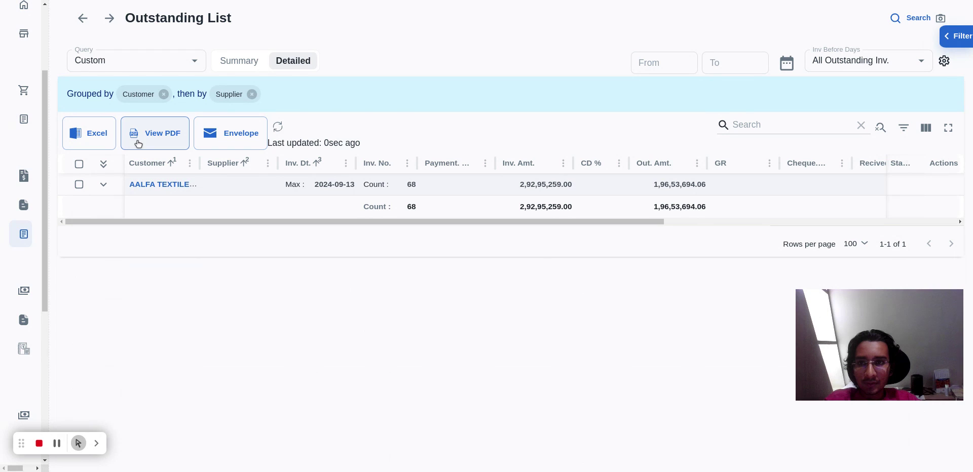
Generate AALFA TEXTILE's detailed outstanding PDF with the existing portrait settings and look through both pages.
click(152, 133)
click(628, 351)
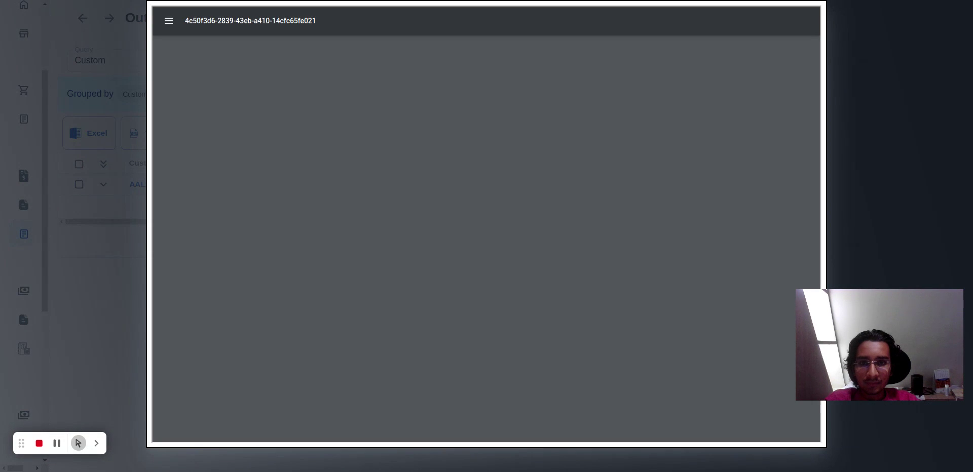
scroll(539, 170, down, 20)
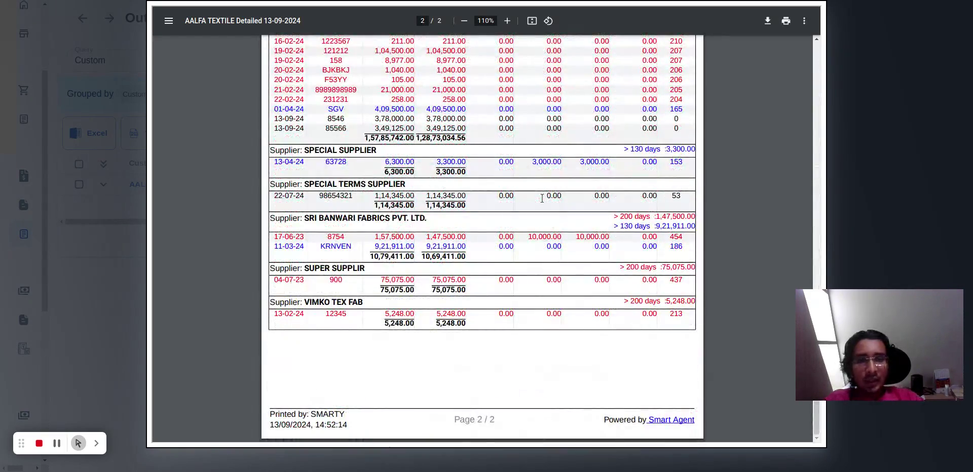
scroll(542, 199, up, 20)
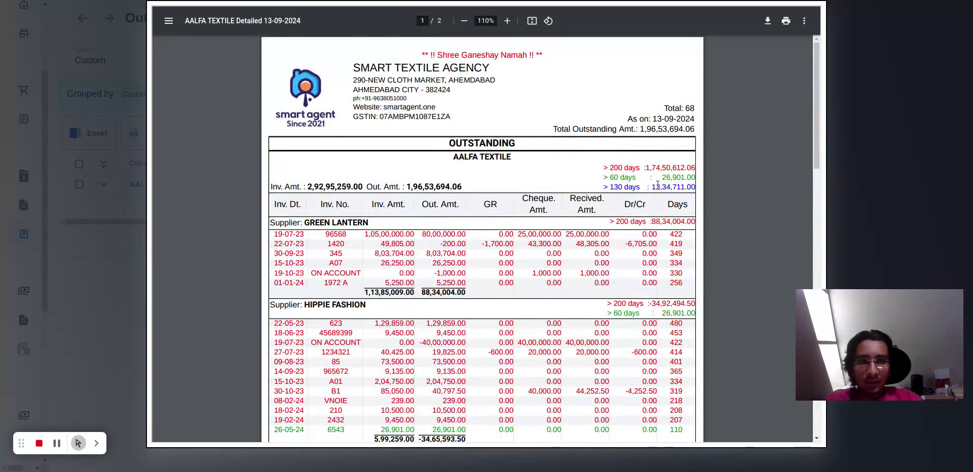
Examine AALFA TEXTILE's outstanding amounts above 200, 60 and 130 days, and close the report and its PDF settings.
drag(604, 167, 660, 167)
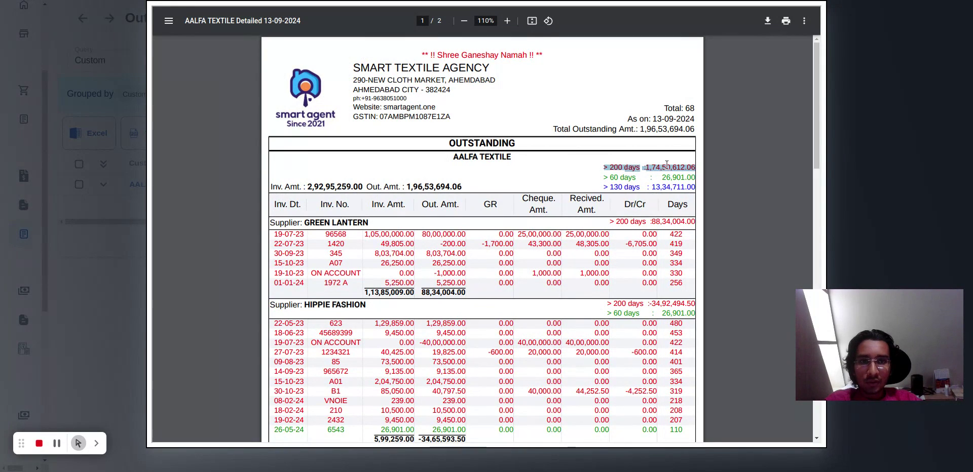
triple_click(660, 184)
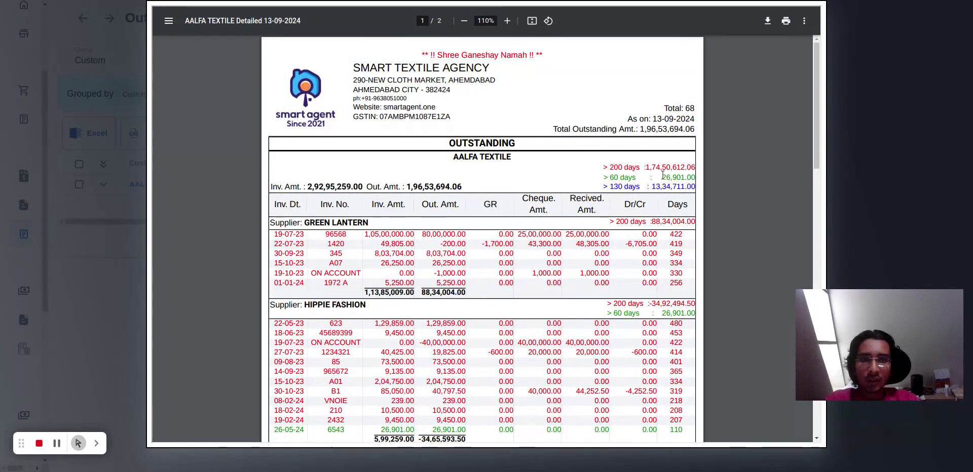
triple_click(664, 178)
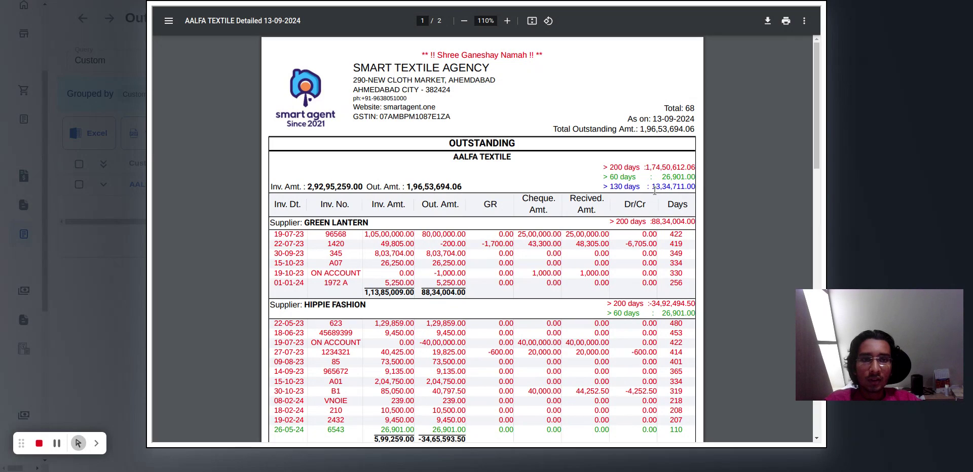
triple_click(654, 187)
click(533, 318)
scroll(533, 317, down, 15)
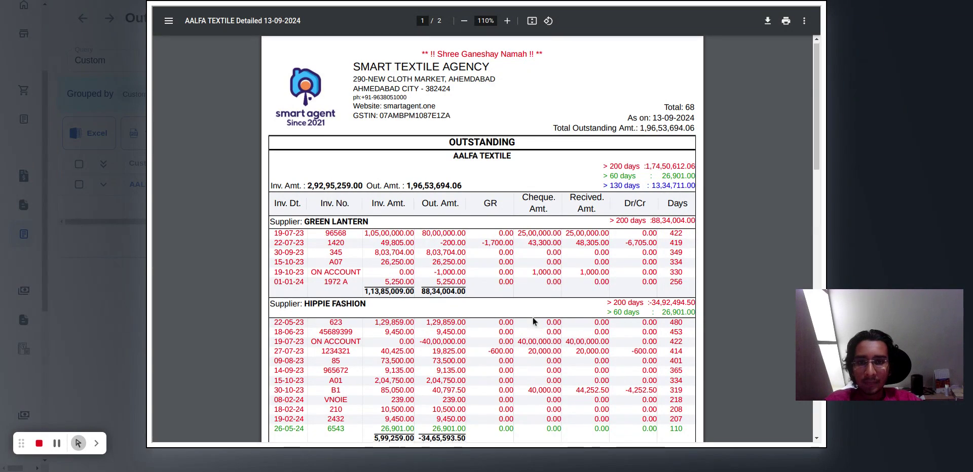
key(Escape)
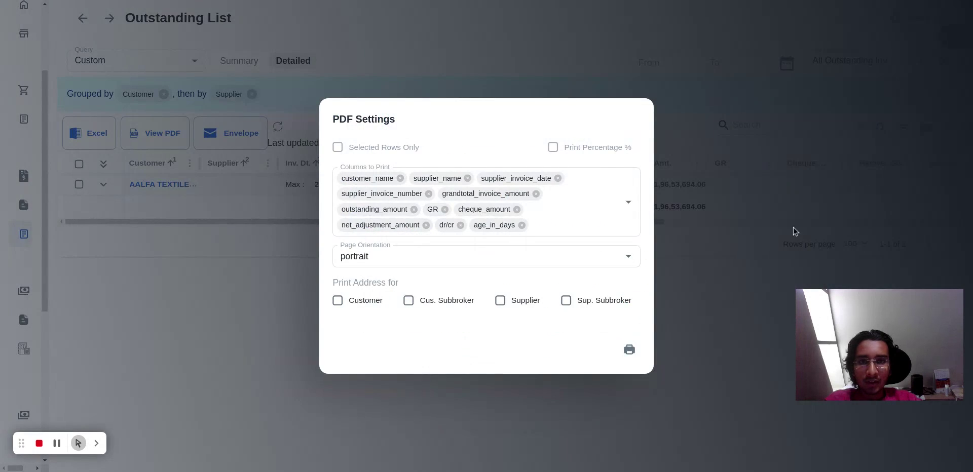
click(662, 428)
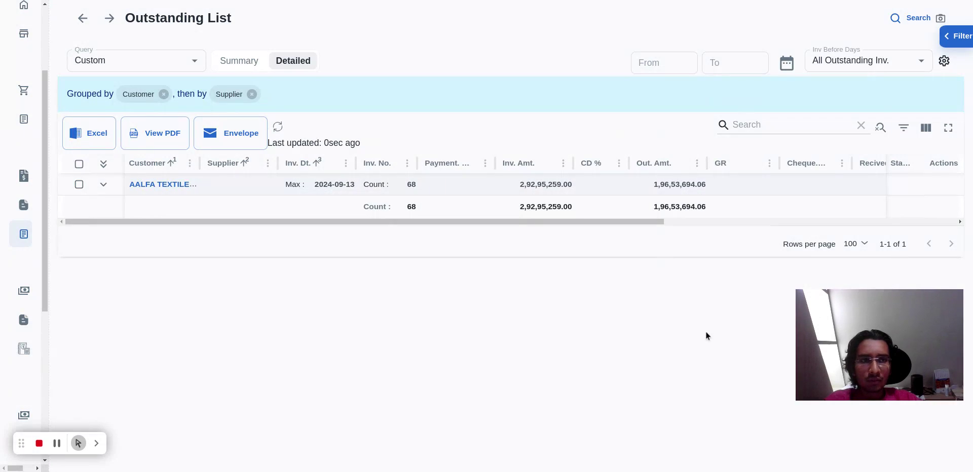
Add an enabled row styling rule to the outstanding settings for dues above 230 days in purple, and save the changes.
click(947, 61)
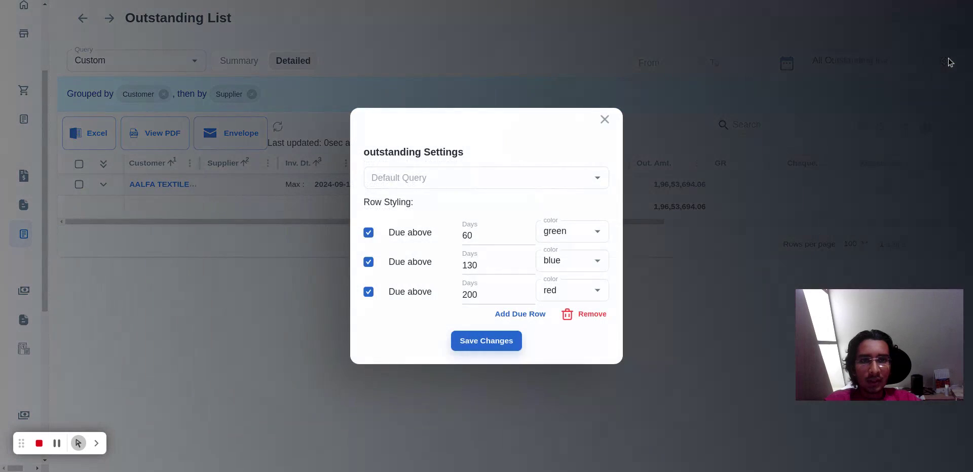
click(513, 314)
click(366, 308)
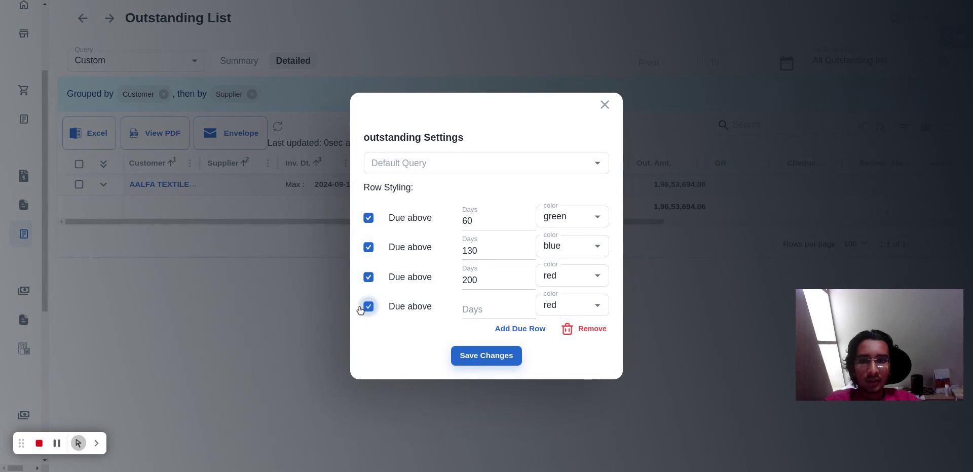
click(475, 307)
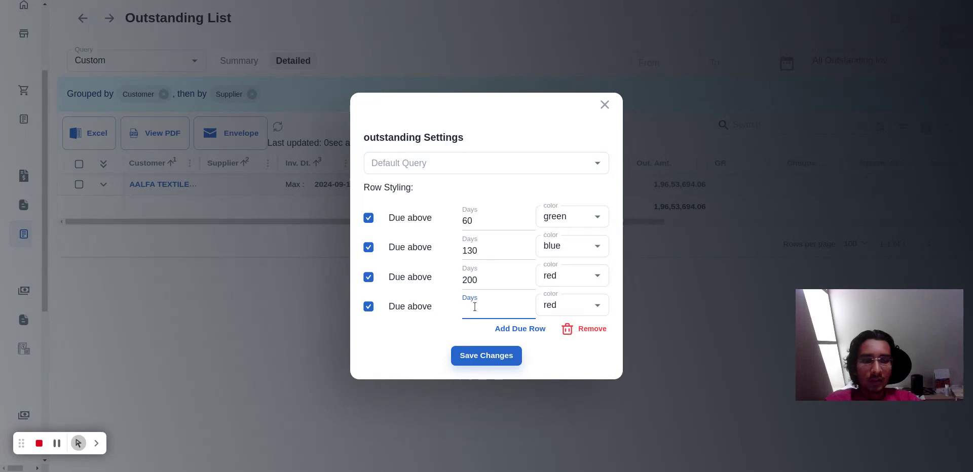
text(230)
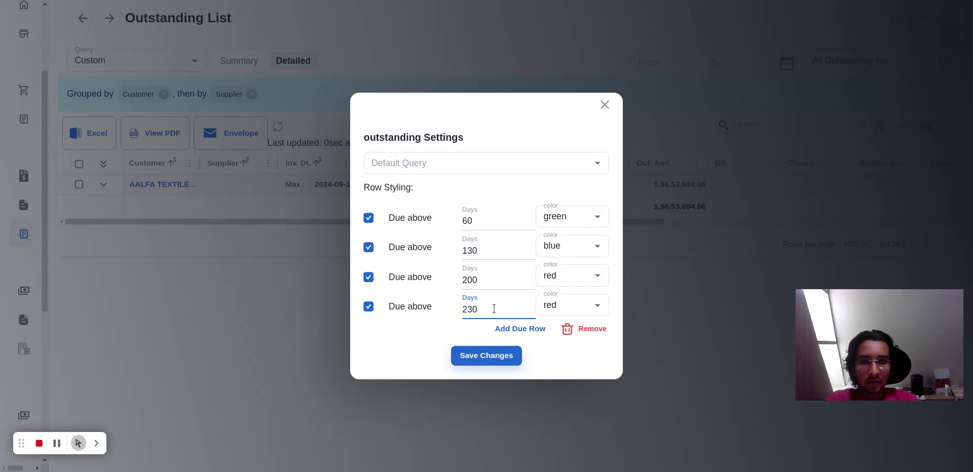
click(559, 309)
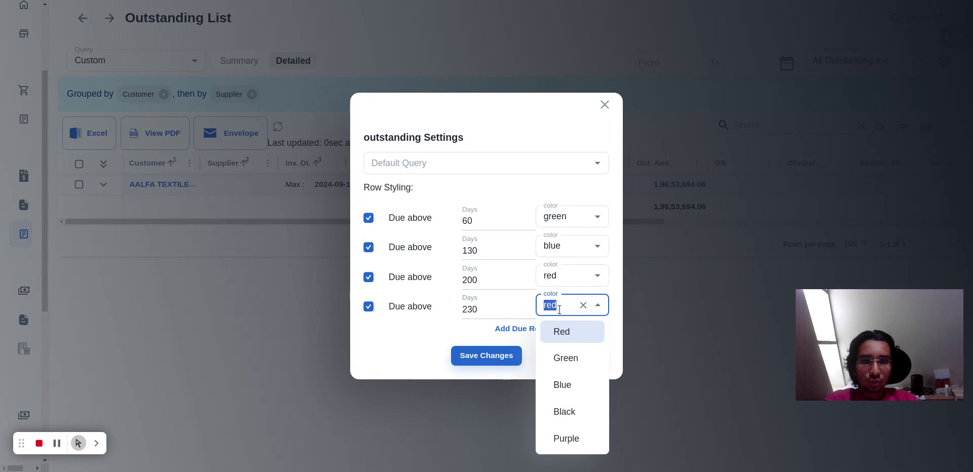
click(568, 439)
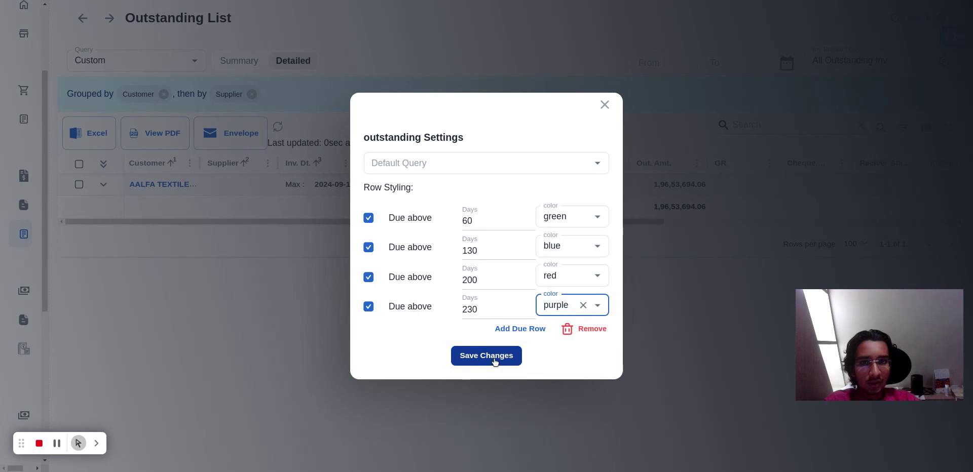
click(497, 364)
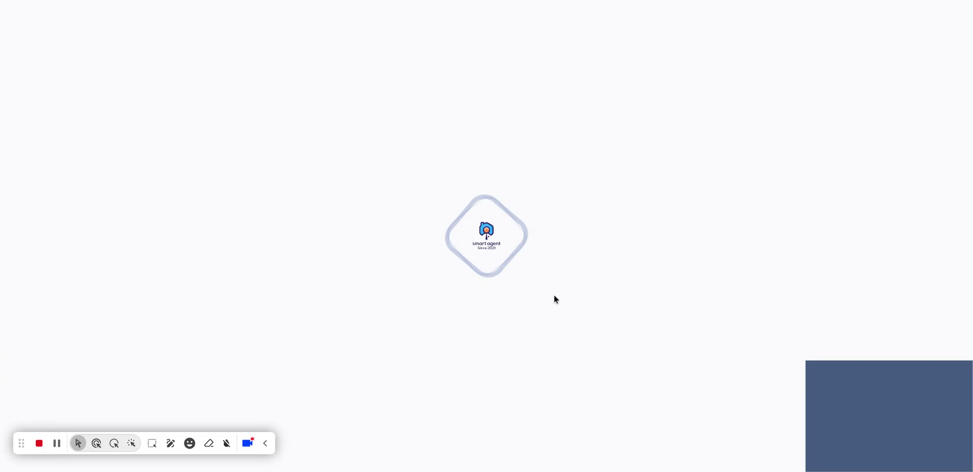
click(266, 445)
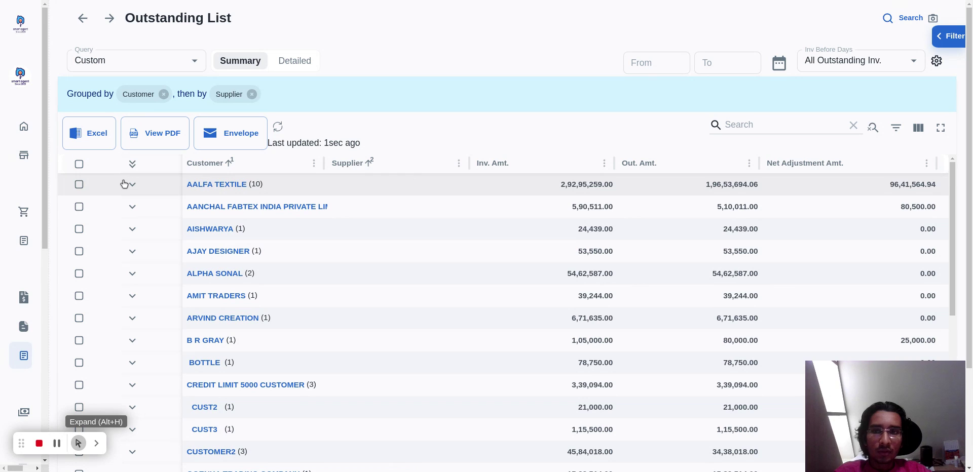
Apply the "supplier wise" query to the Outstanding List and look through its supplier summary.
click(159, 60)
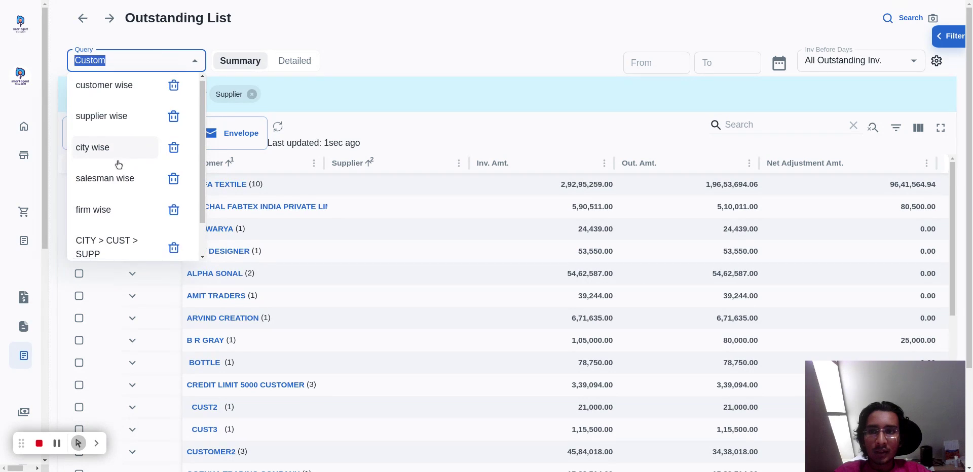
scroll(116, 173, down, 1)
scroll(113, 223, up, 1)
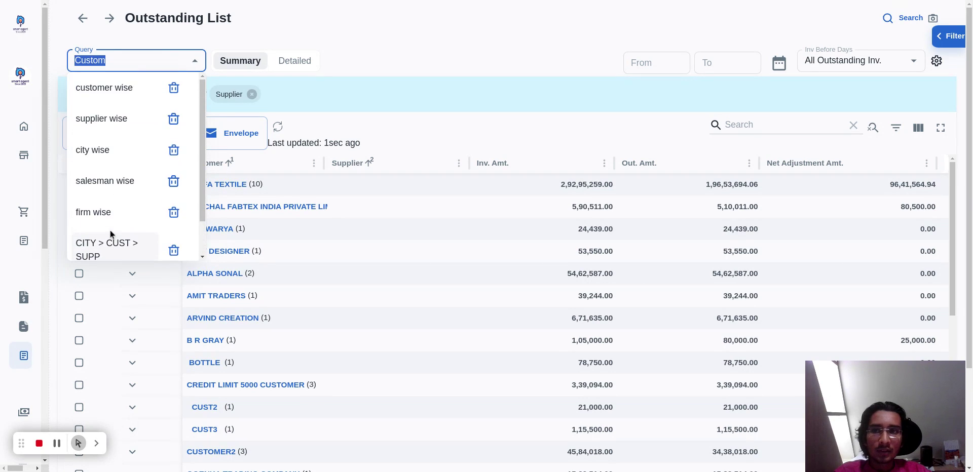
click(116, 119)
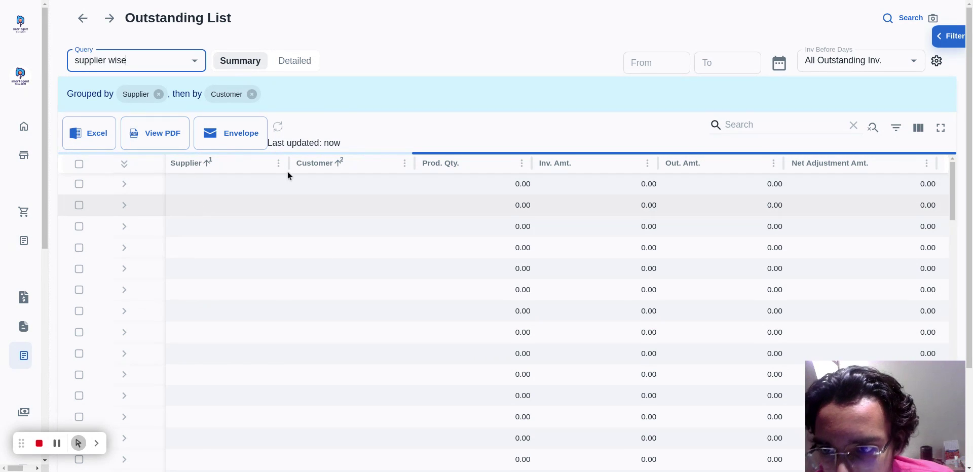
scroll(301, 207, down, 5)
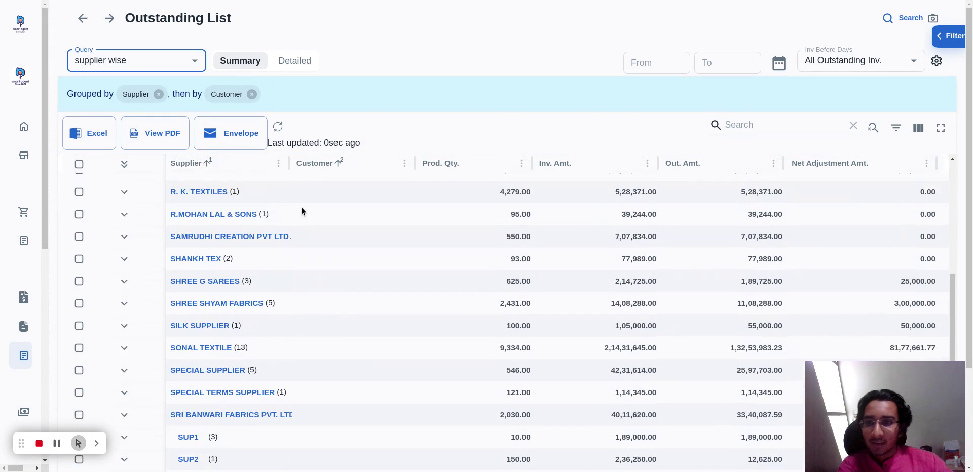
scroll(302, 207, down, 2)
scroll(301, 206, up, 7)
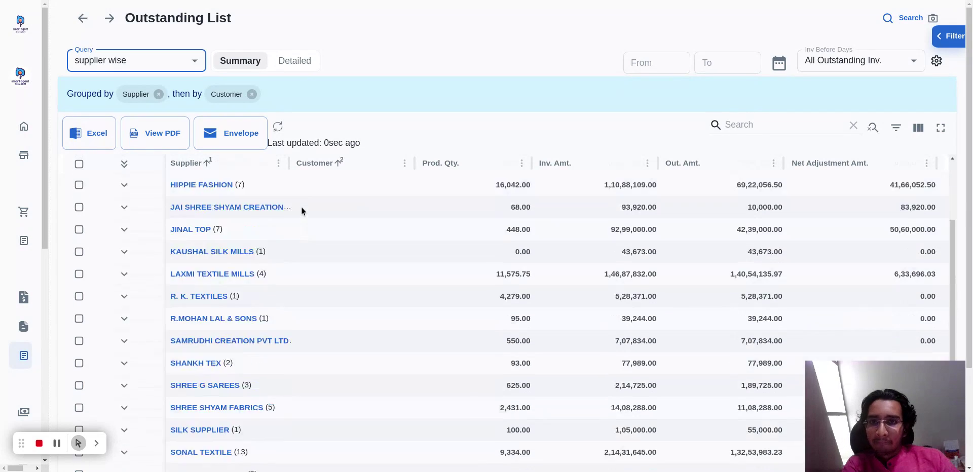
Look through the saved grouping queries available for the Outstanding List.
click(145, 66)
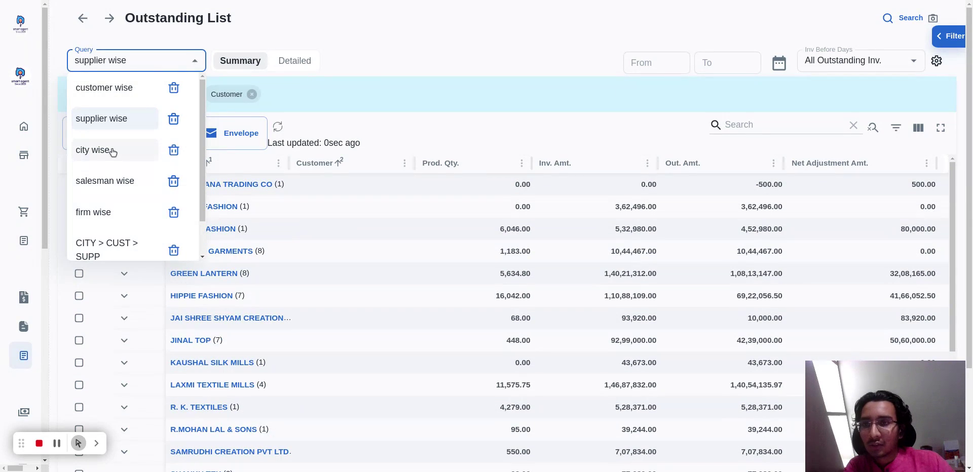
scroll(113, 152, down, 1)
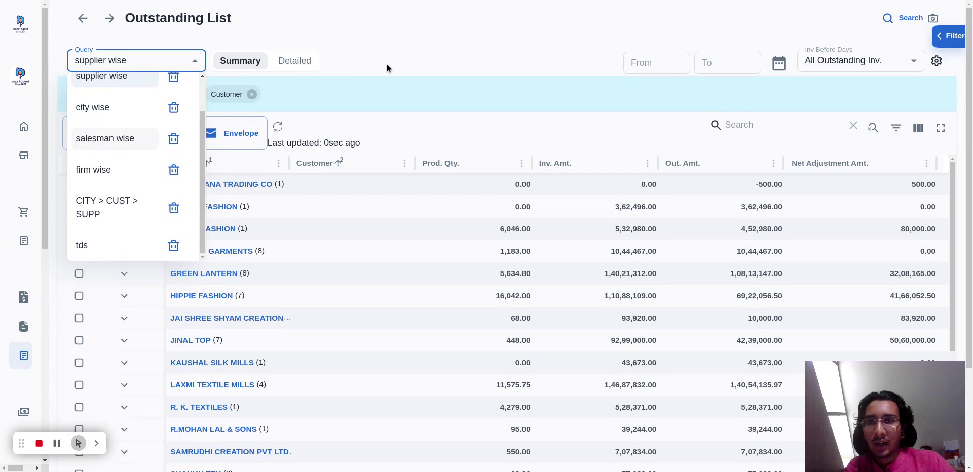
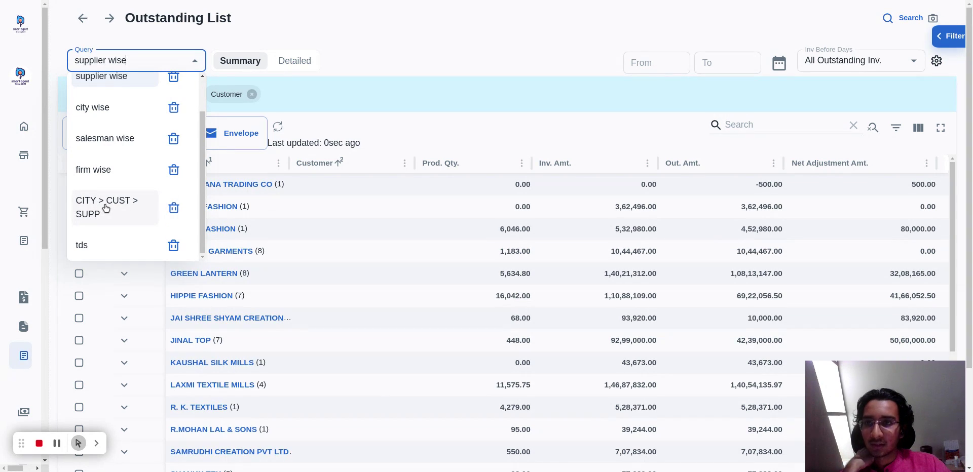
Apply the "CITY > CUST > SUPP" query to the Outstanding List and try to view its PDF.
click(114, 206)
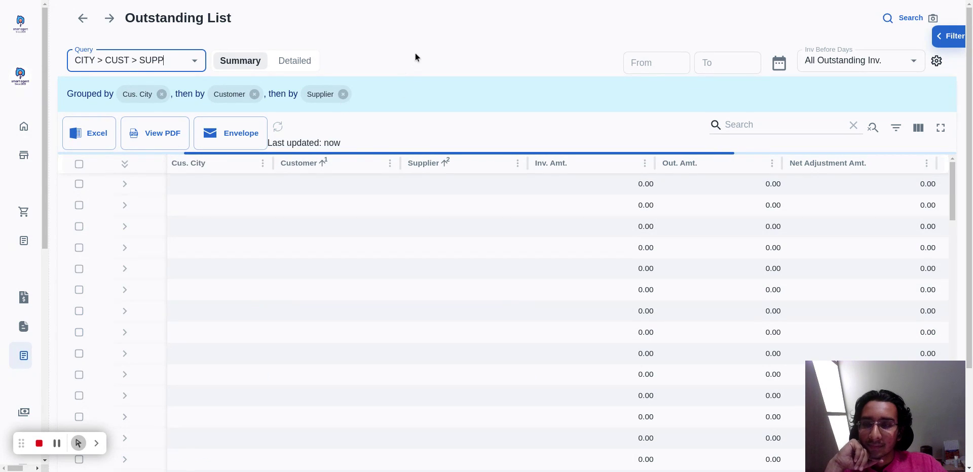
click(163, 139)
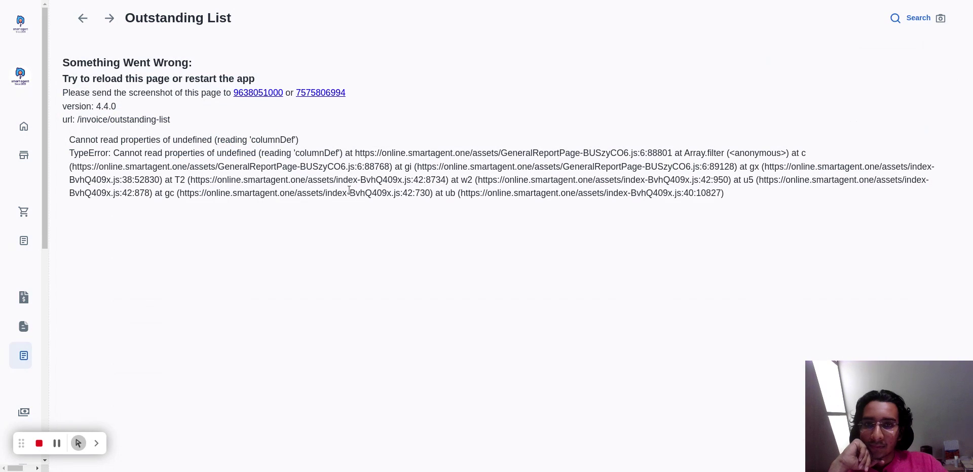
Start a new payment entry and choose SONAL TEXTILE, Narol branch, as its supplier.
mouse_move(38, 304)
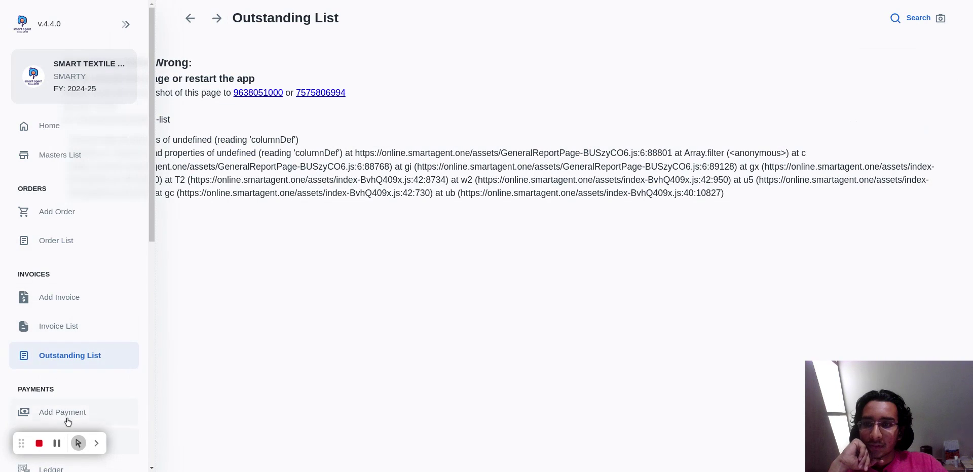
click(65, 413)
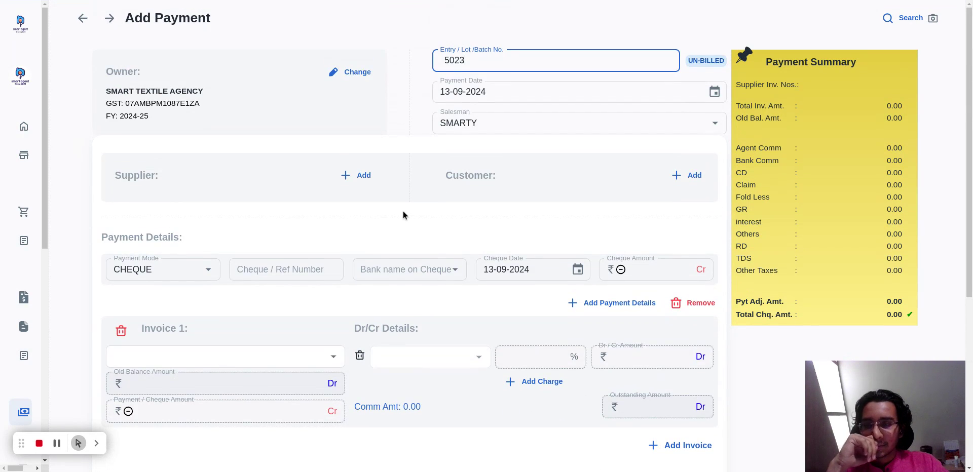
click(363, 179)
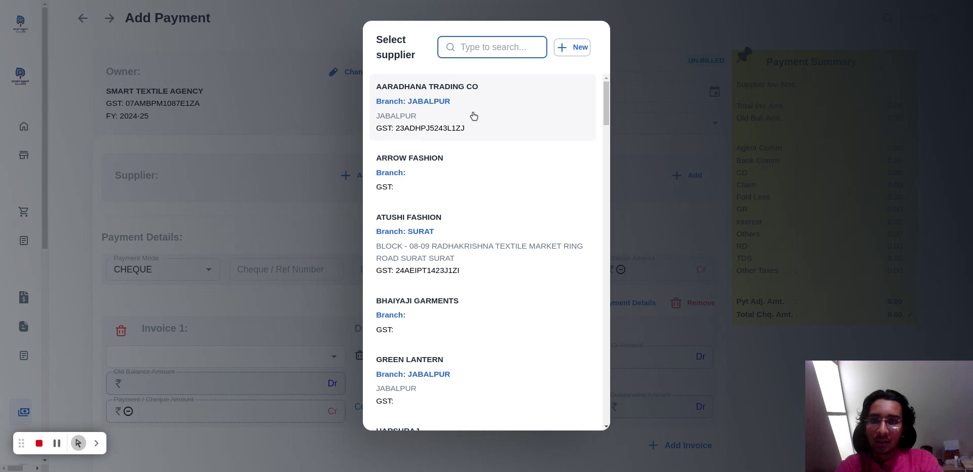
text(aa)
key(BackSpace)
key(BackSpace)
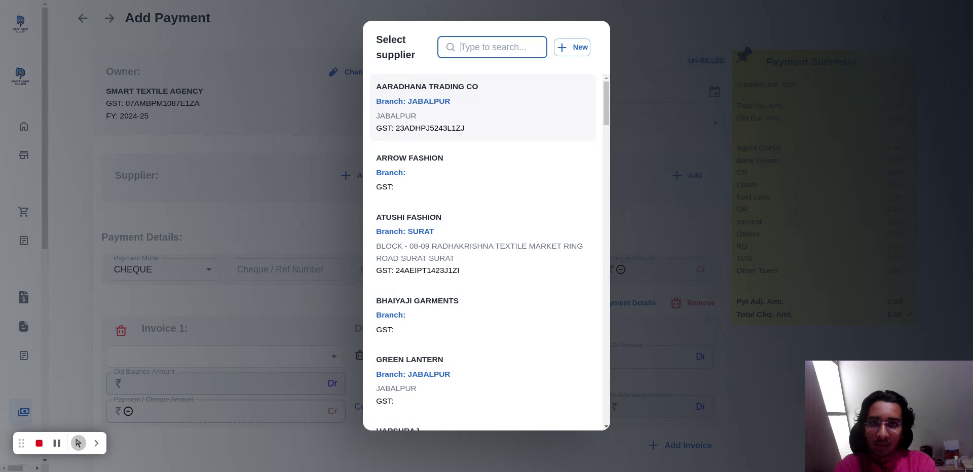
text(s)
key(BackSpace)
text(sonal)
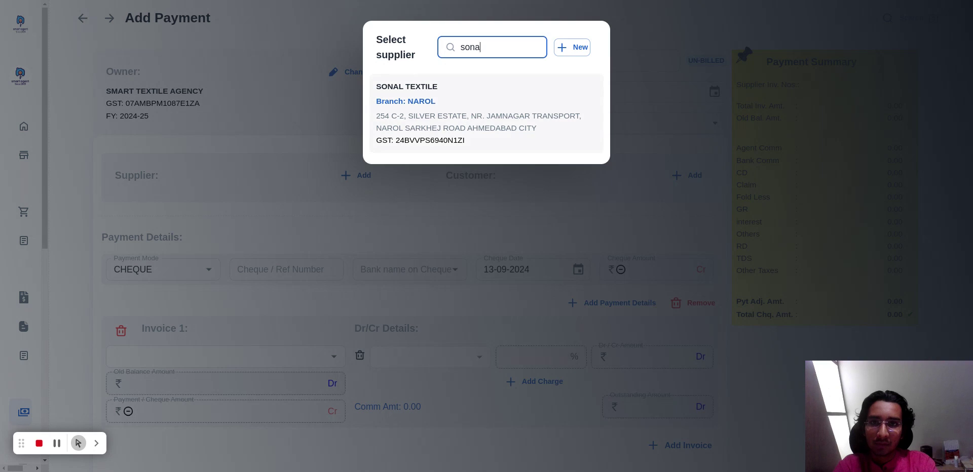
click(463, 116)
Choose AALFA TEXTILE, Narol branch, as the payment's customer.
click(686, 176)
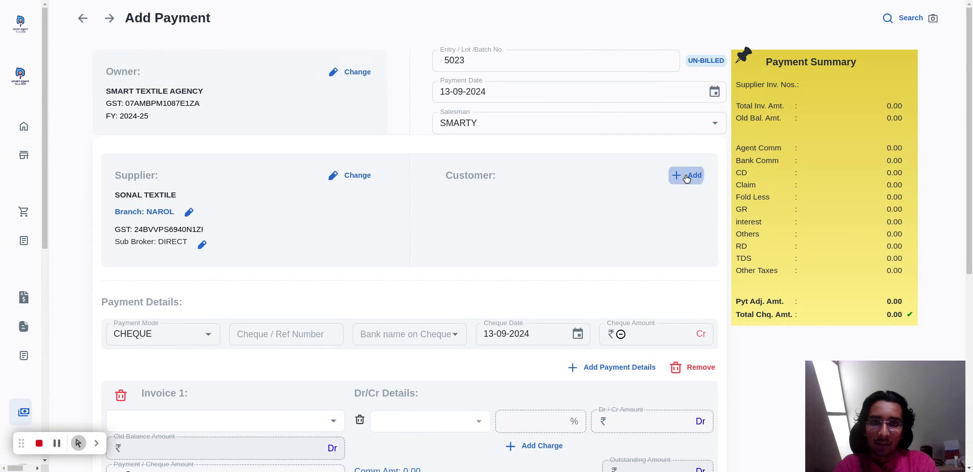
text(aa)
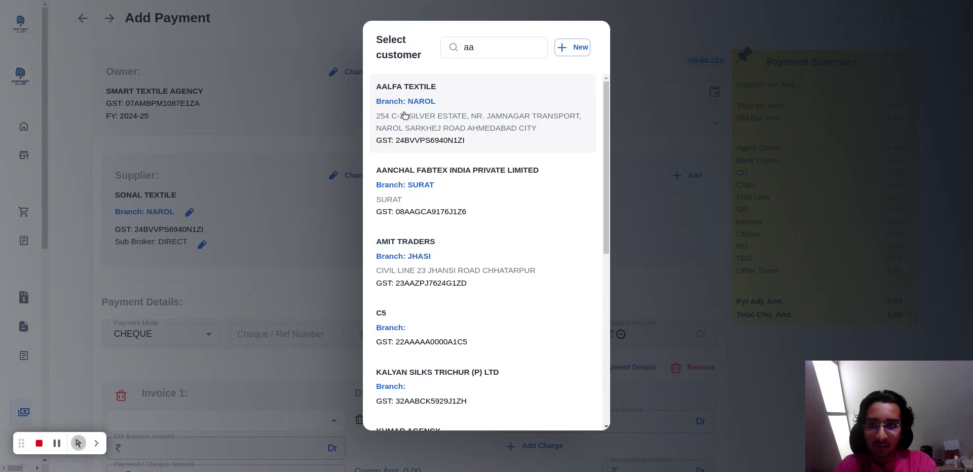
click(404, 116)
Set the cheque amount in the payment details to 90000.
scroll(371, 276, down, 1)
scroll(371, 279, down, 2)
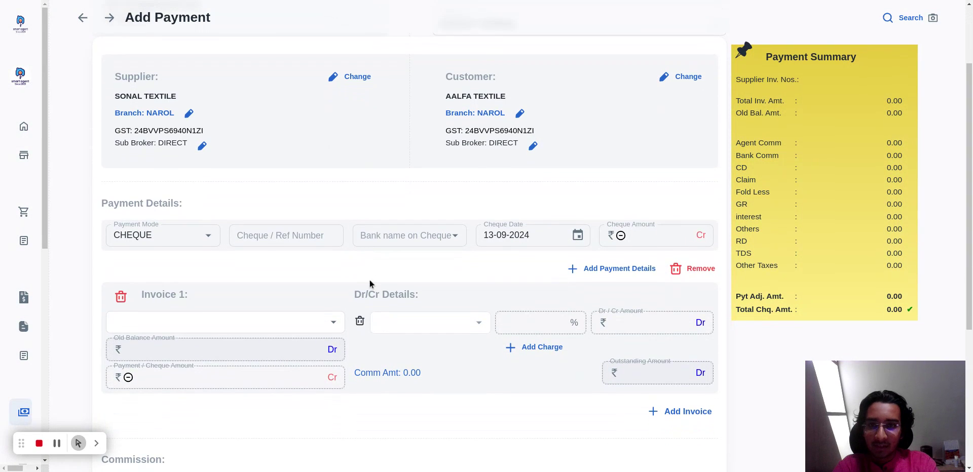
click(651, 236)
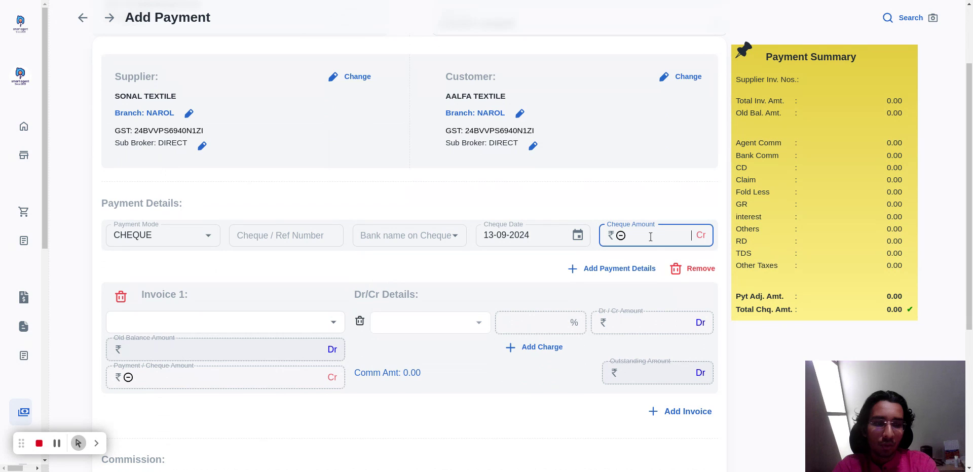
text(9000)
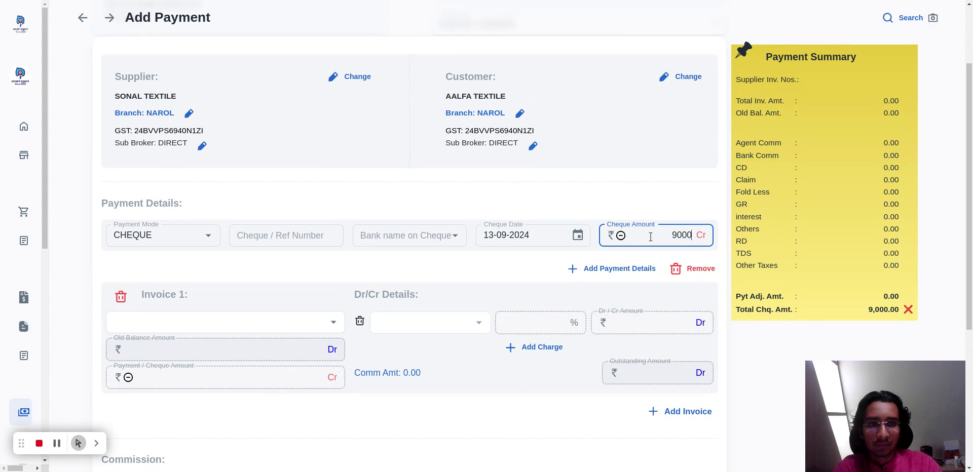
text(0)
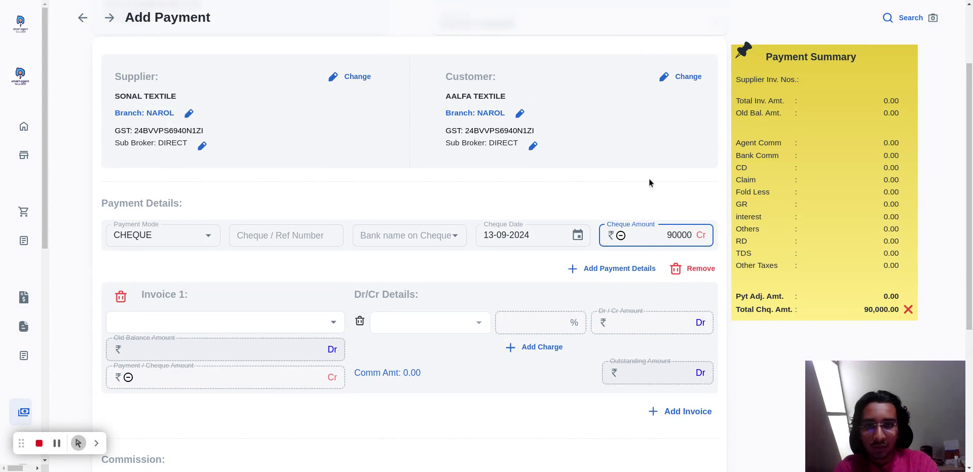
Select the 19 May 23 invoice of Rs. 41,457 as Invoice 1 and the 28 Aug 23 invoice of Rs. 6,297 as Invoice 2.
click(252, 317)
click(252, 317)
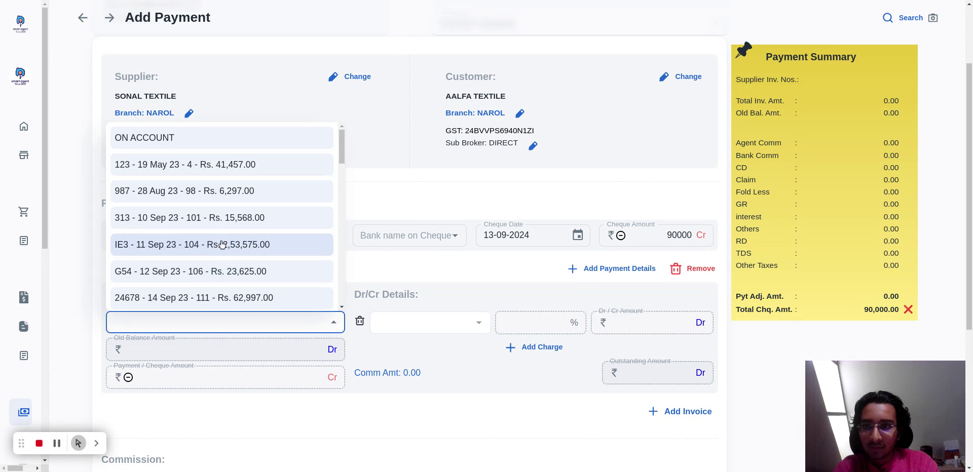
click(232, 165)
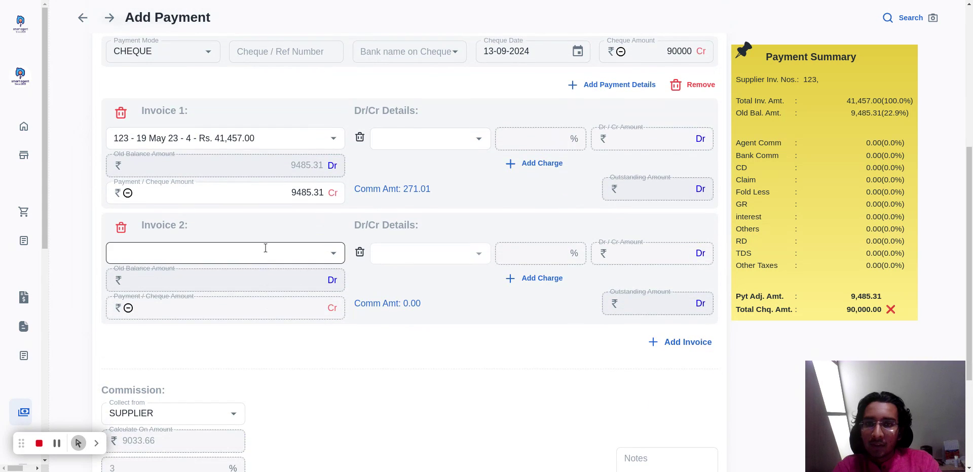
click(265, 248)
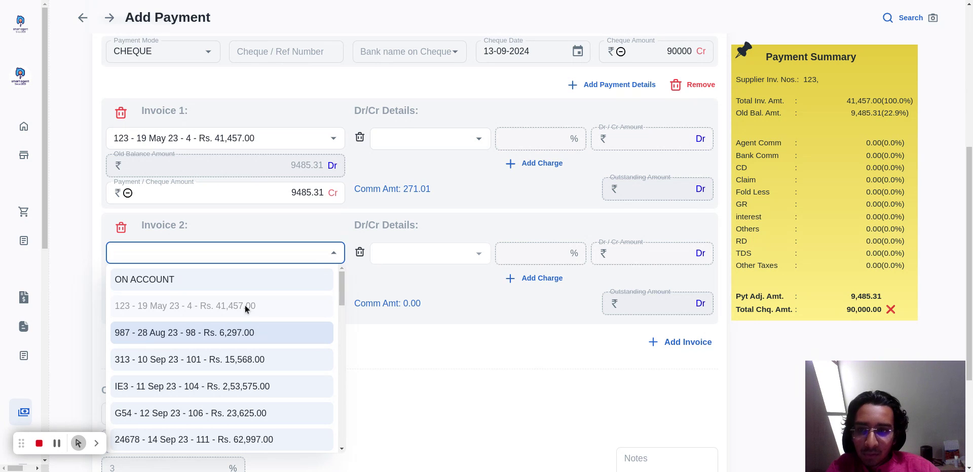
click(249, 333)
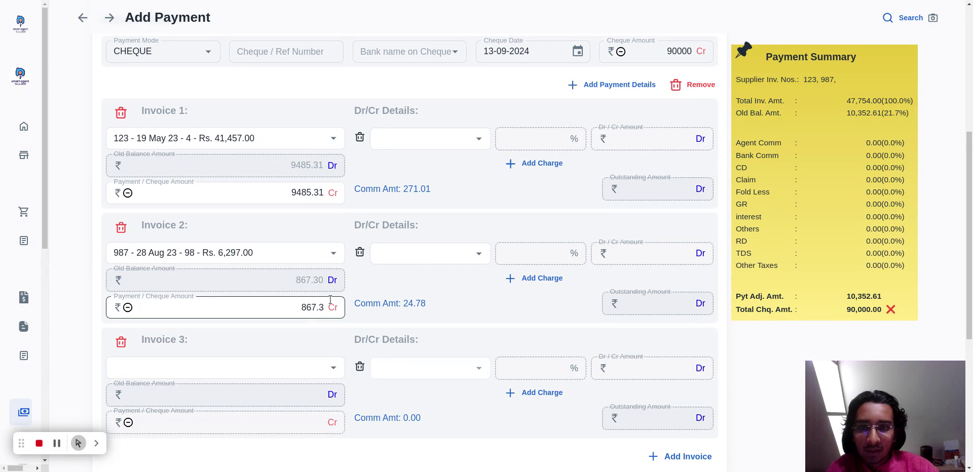
Add the 10 Sep 23 invoice of Rs. 15,568 as Invoice 3 and the 11 Sep 23 invoice of Rs. 2,53,575 as Invoice 4.
scroll(330, 300, down, 1)
scroll(330, 300, up, 6)
scroll(330, 300, down, 5)
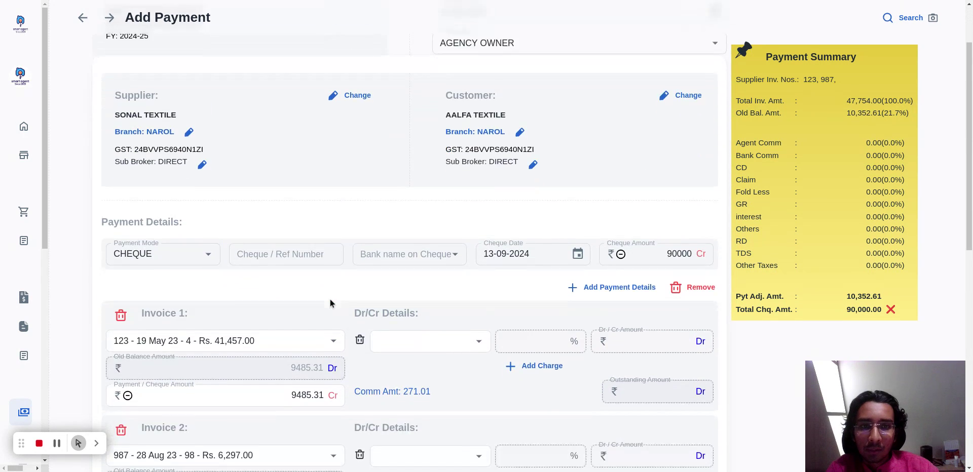
scroll(330, 299, down, 2)
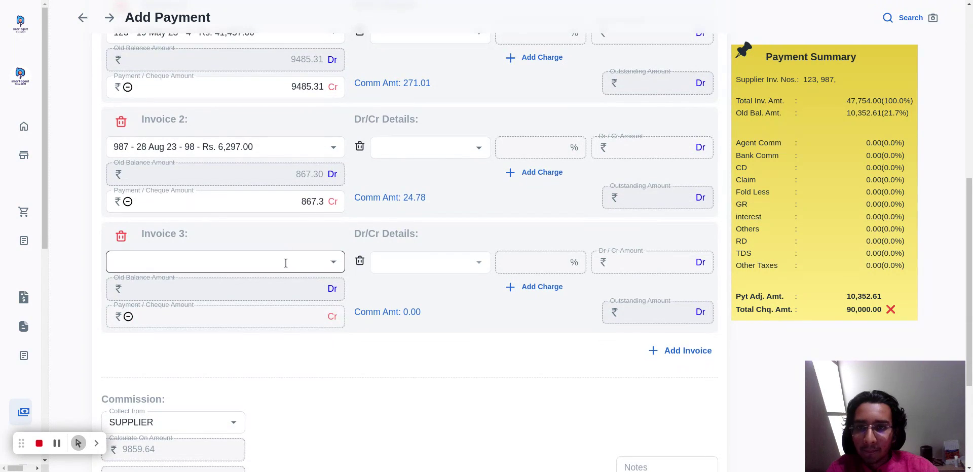
click(286, 263)
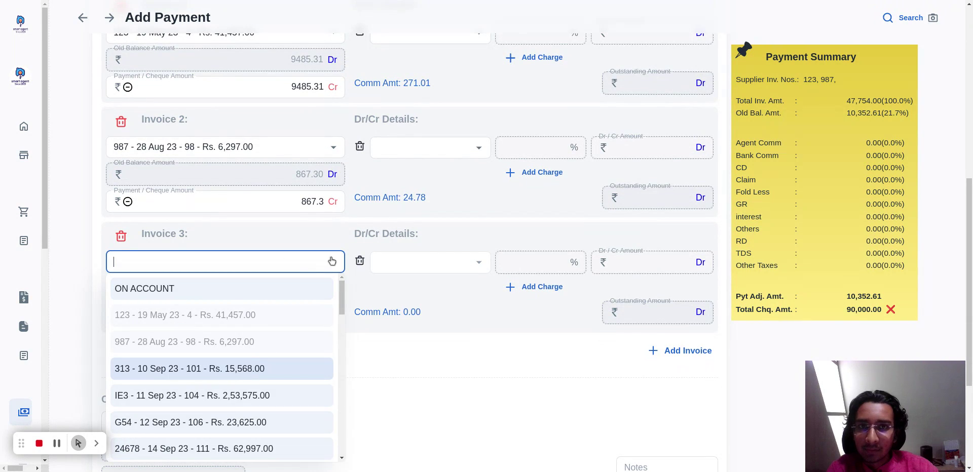
click(304, 368)
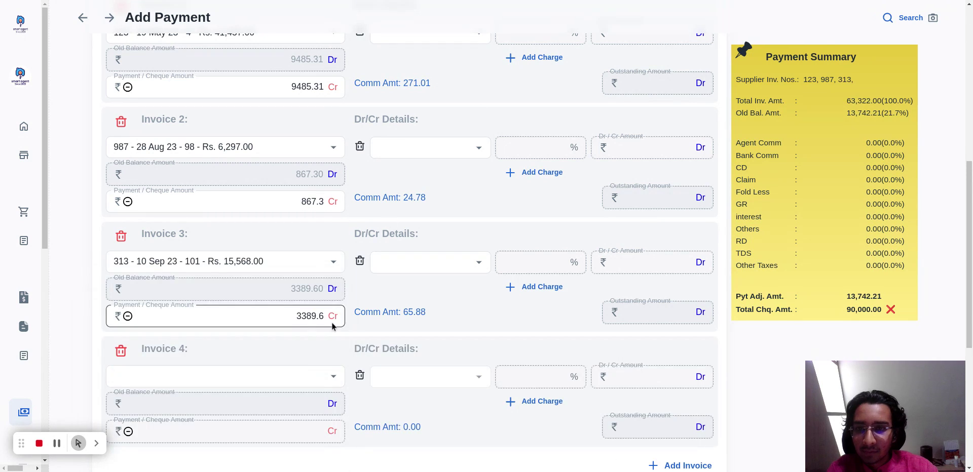
scroll(299, 375, down, 1)
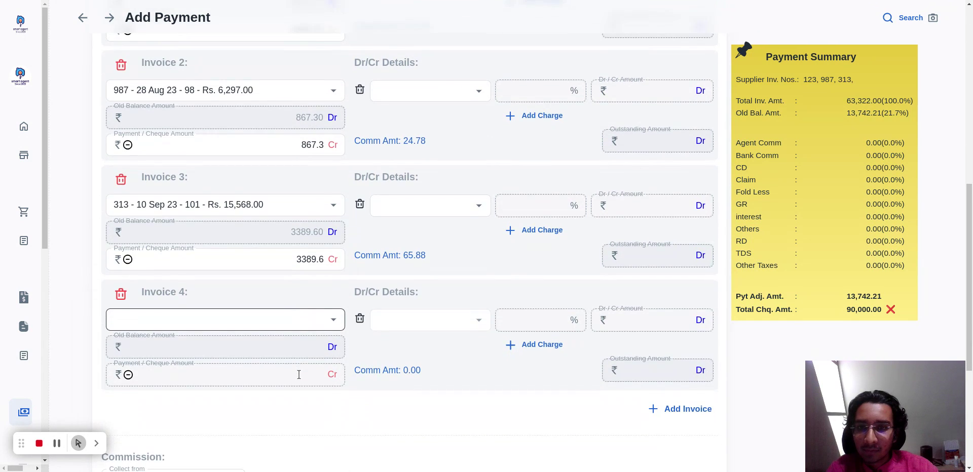
click(298, 318)
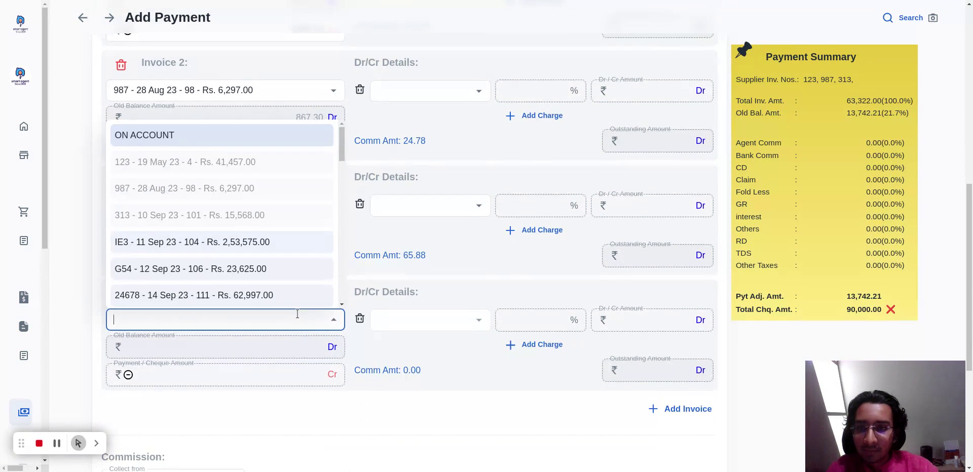
click(260, 245)
Add the 12 Sep 23 invoice of Rs. 23,625 as Invoice 5 and the 14 Sep 23 invoice of Rs. 62,997 as Invoice 6.
scroll(312, 284, down, 4)
click(288, 262)
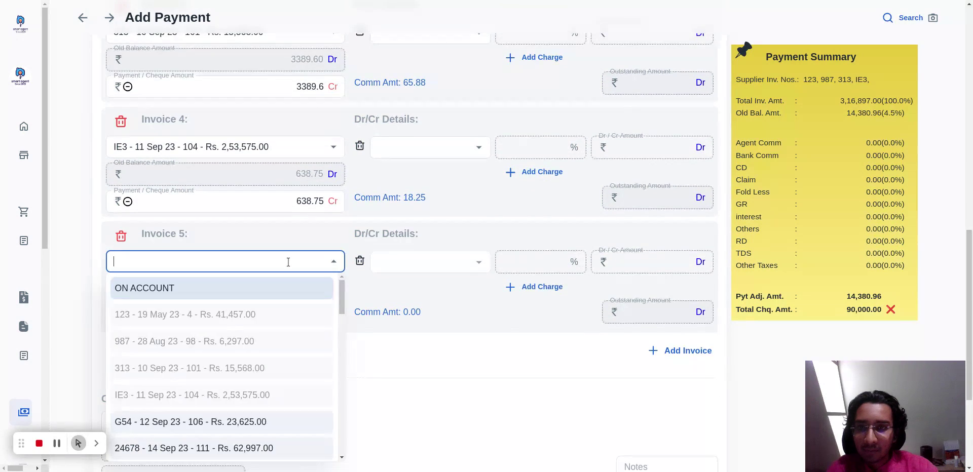
click(241, 422)
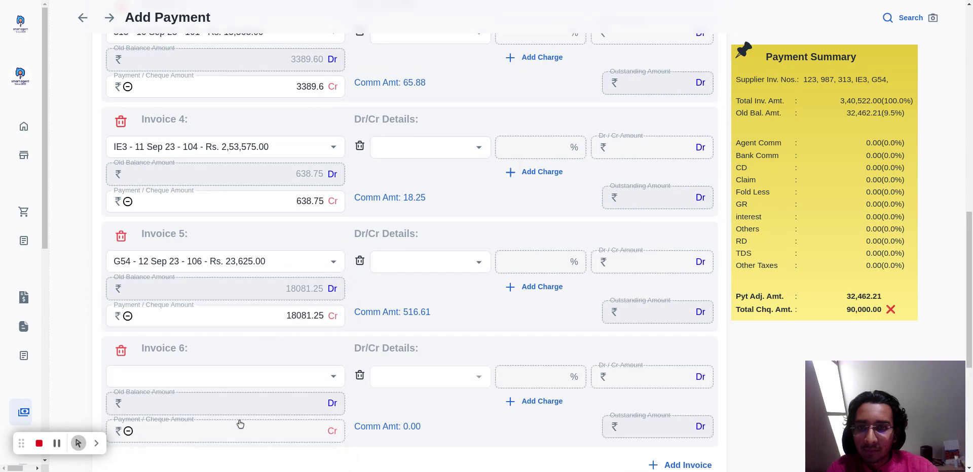
scroll(282, 344, down, 2)
click(272, 302)
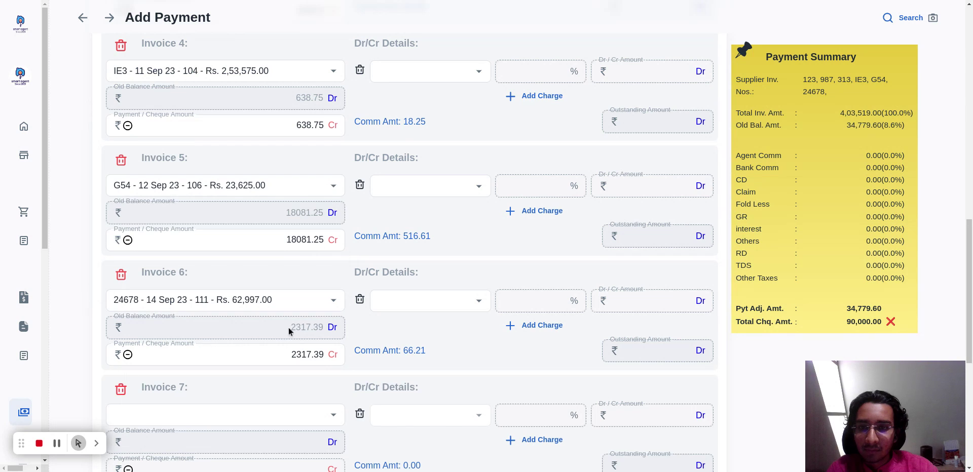
Add the 14 Sep 23 invoice of Rs. 1,11,841 to the payment as Invoice 7.
scroll(288, 329, down, 2)
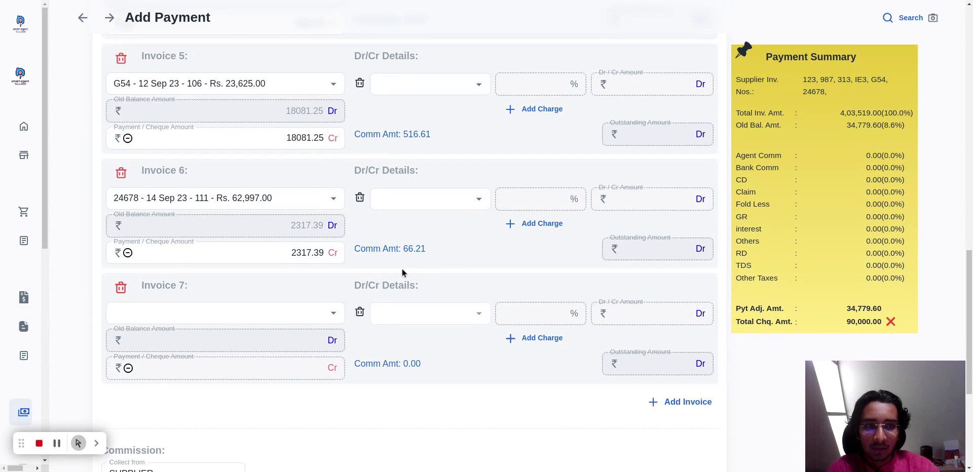
scroll(402, 272, down, 3)
scroll(402, 271, up, 2)
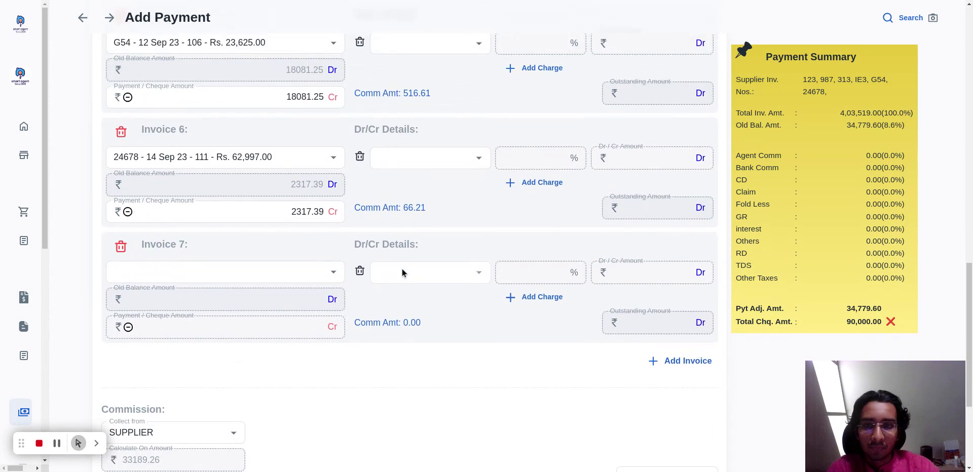
click(298, 279)
scroll(257, 316, down, 4)
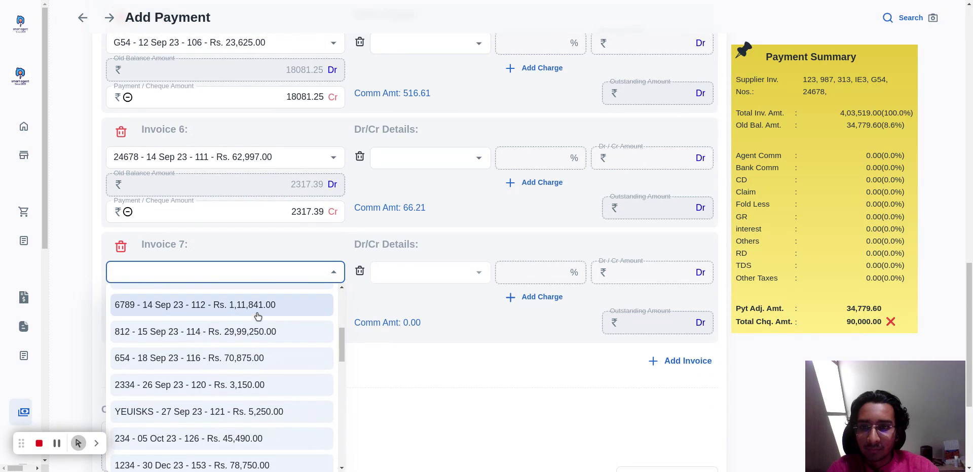
click(260, 305)
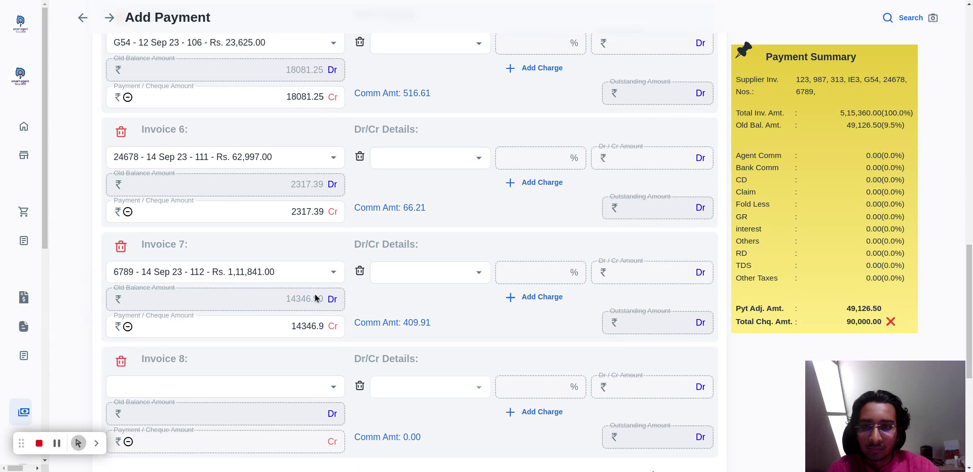
Add the 13 Feb 24 invoice of Rs. 1,13,315 as Invoice 8, and check its payment and outstanding amounts.
scroll(335, 293, down, 2)
click(276, 281)
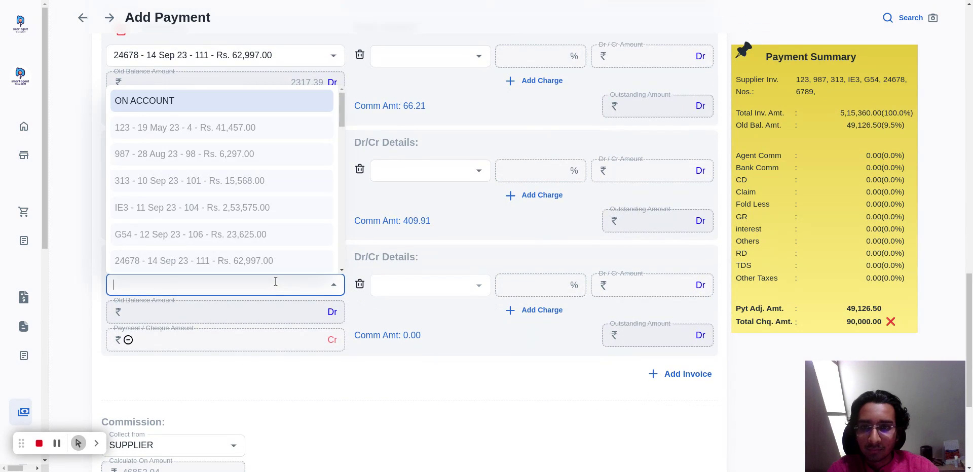
scroll(278, 191, down, 5)
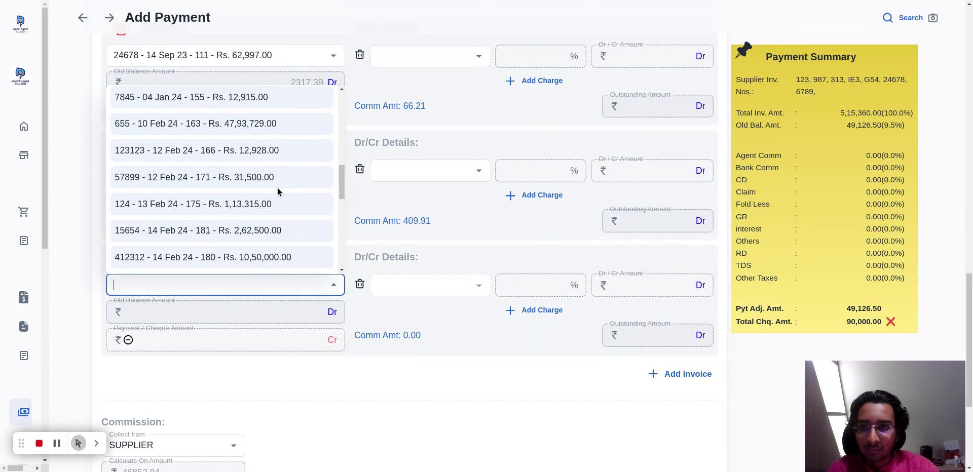
click(244, 209)
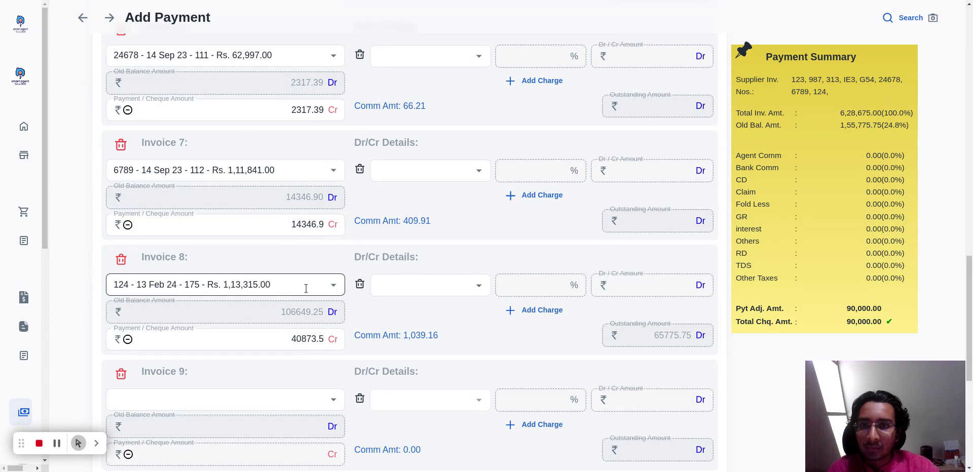
click(313, 336)
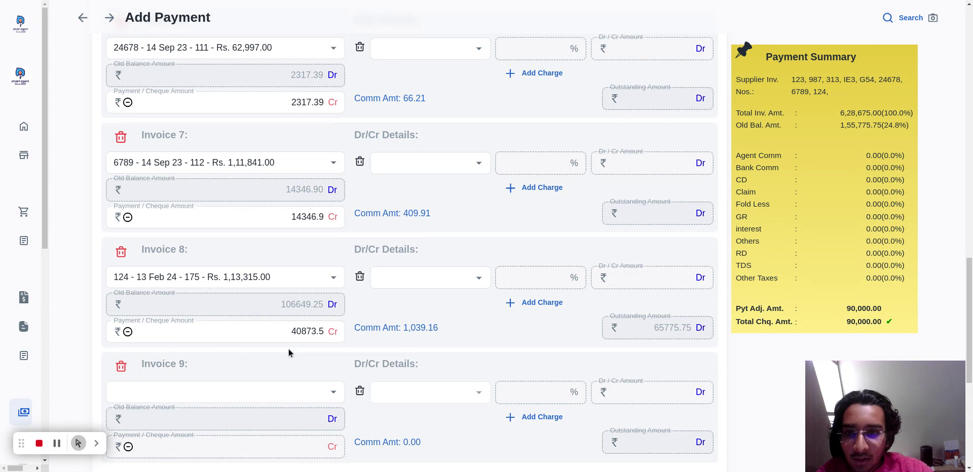
click(665, 341)
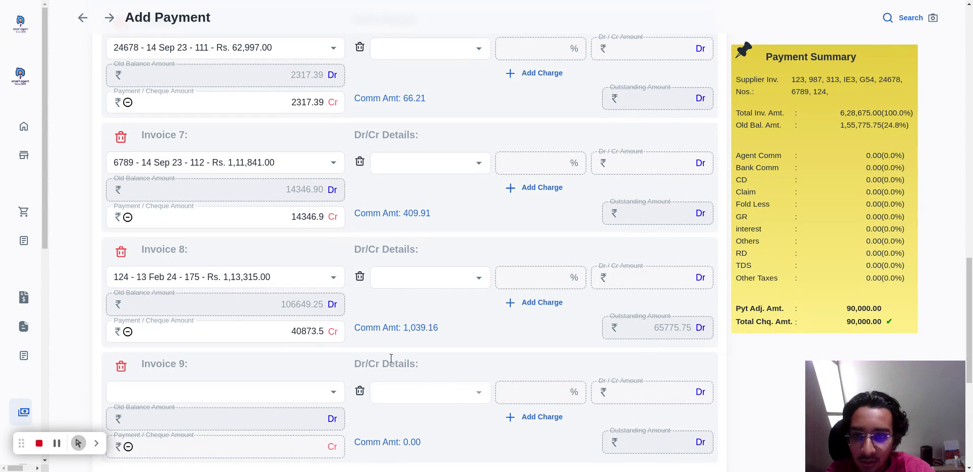
Check Invoice 8's payment amount against the adjusted and total cheque amounts in the Payment Summary.
double_click(294, 333)
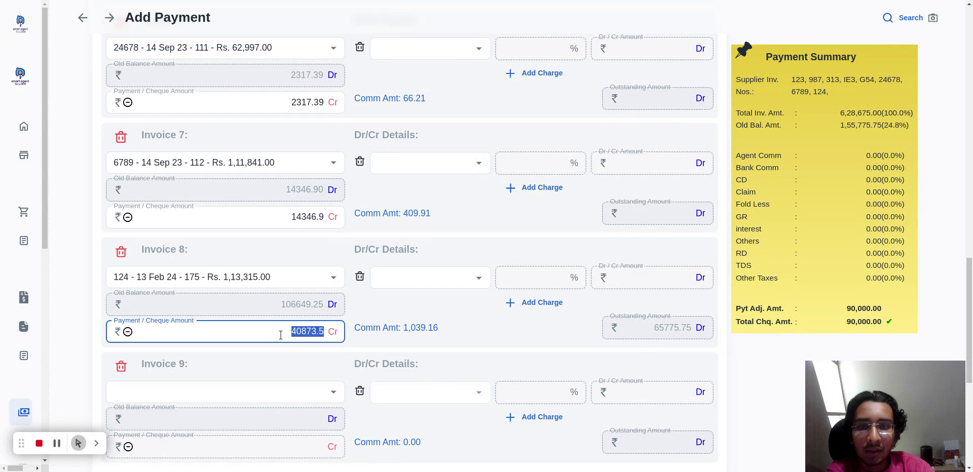
click(242, 373)
scroll(242, 373, down, 1)
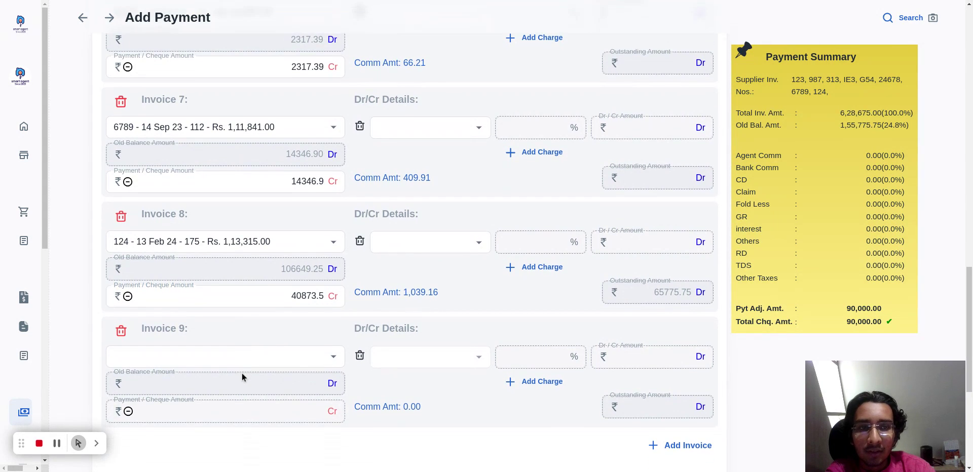
double_click(857, 314)
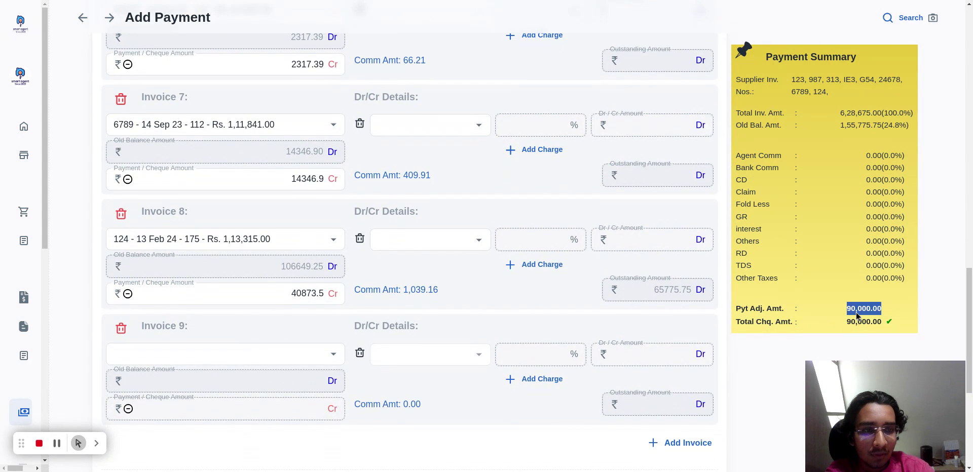
double_click(851, 327)
double_click(871, 307)
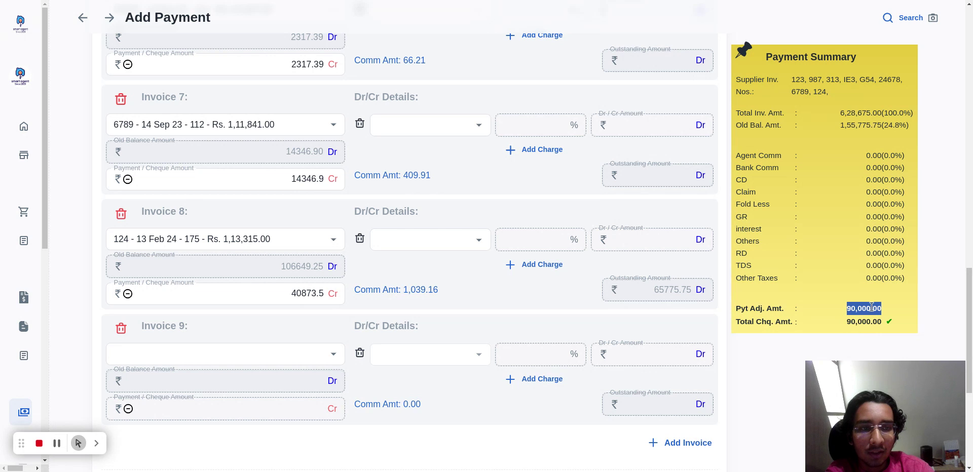
click(863, 320)
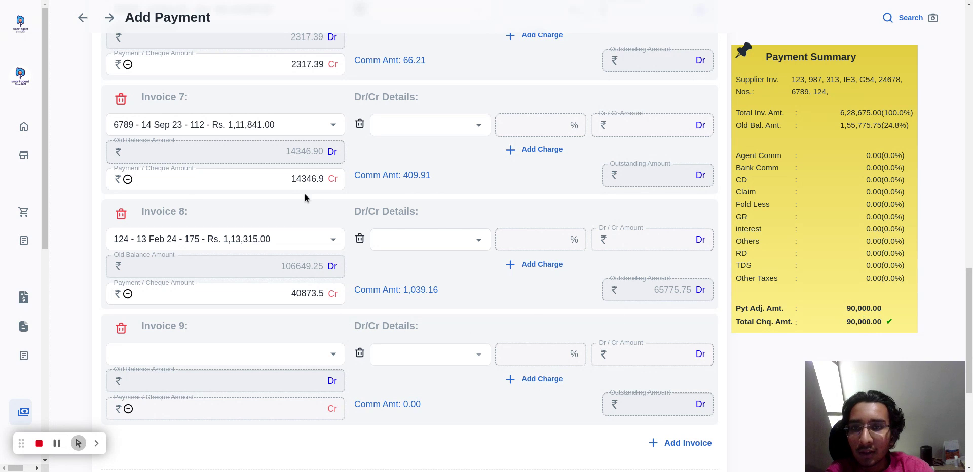
scroll(305, 193, up, 15)
scroll(321, 113, down, 13)
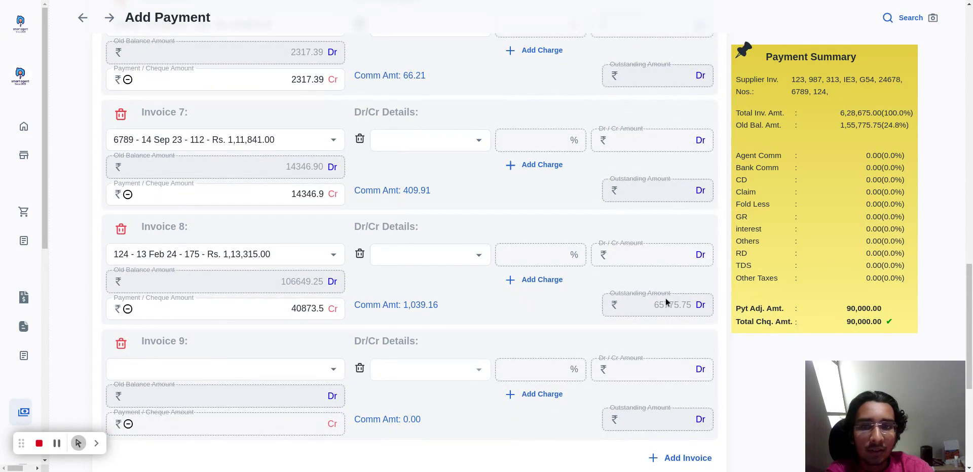
Review the payment's overall supplier commission and the commission details of Invoices 7 and 8.
scroll(456, 252, down, 5)
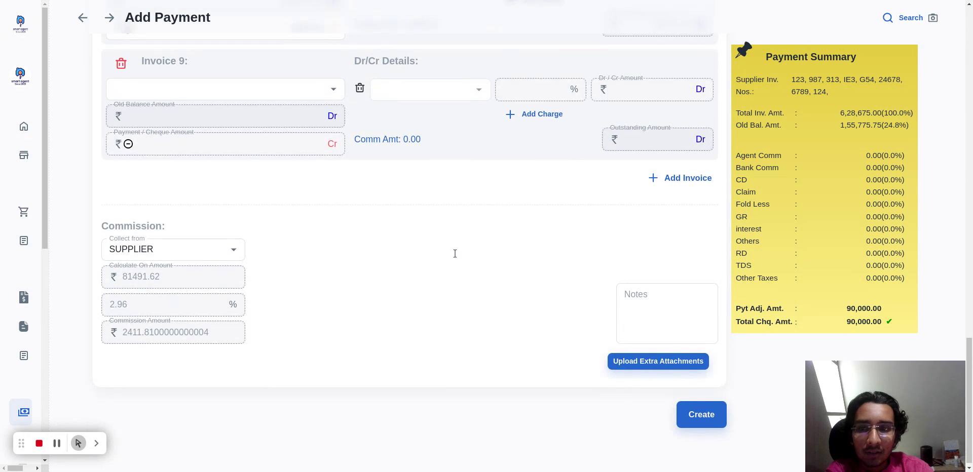
scroll(382, 276, down, 1)
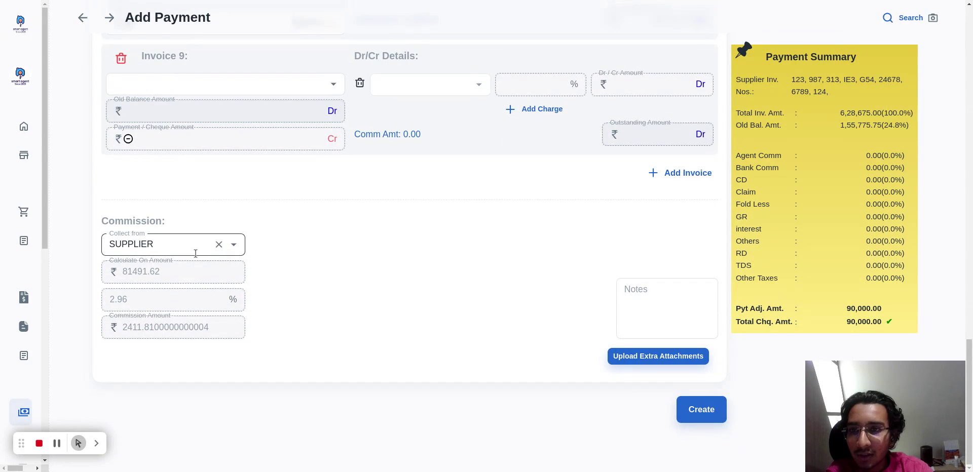
scroll(319, 259, up, 7)
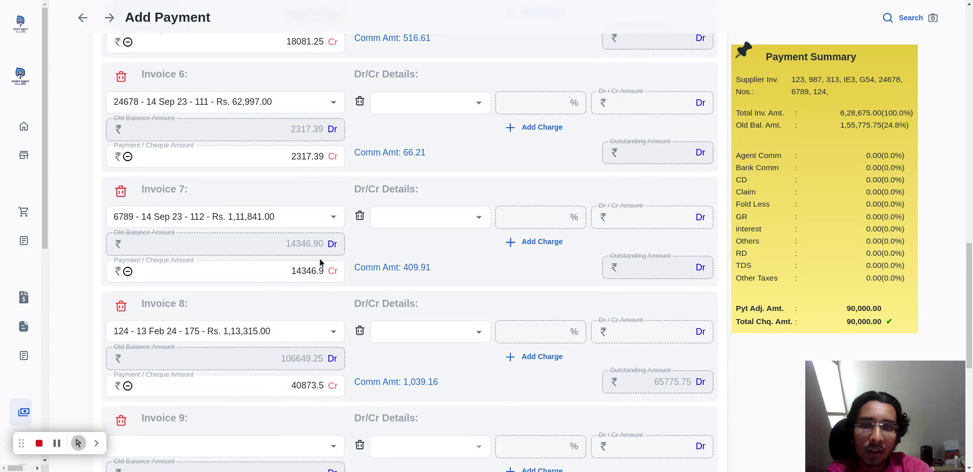
scroll(320, 262, down, 7)
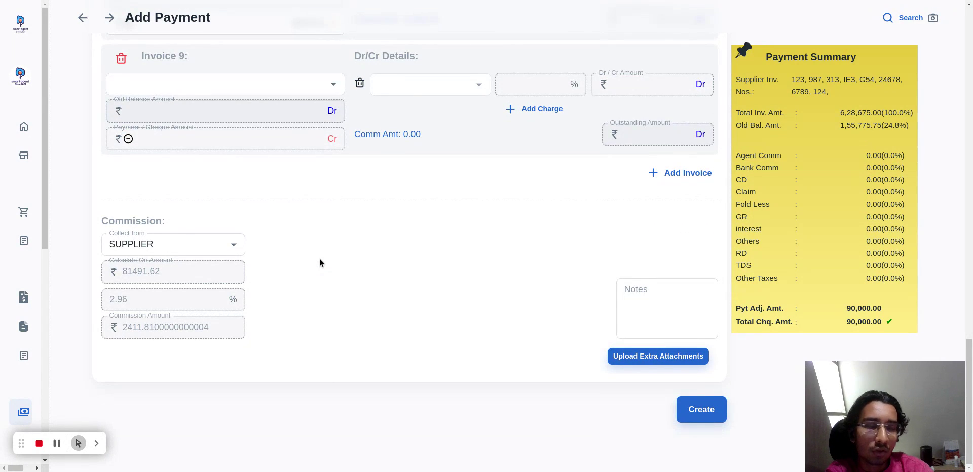
scroll(319, 259, up, 8)
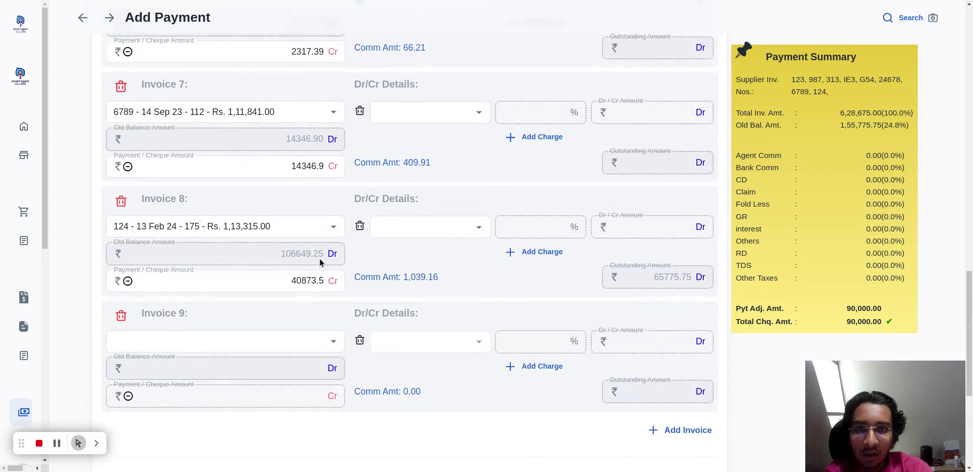
click(381, 302)
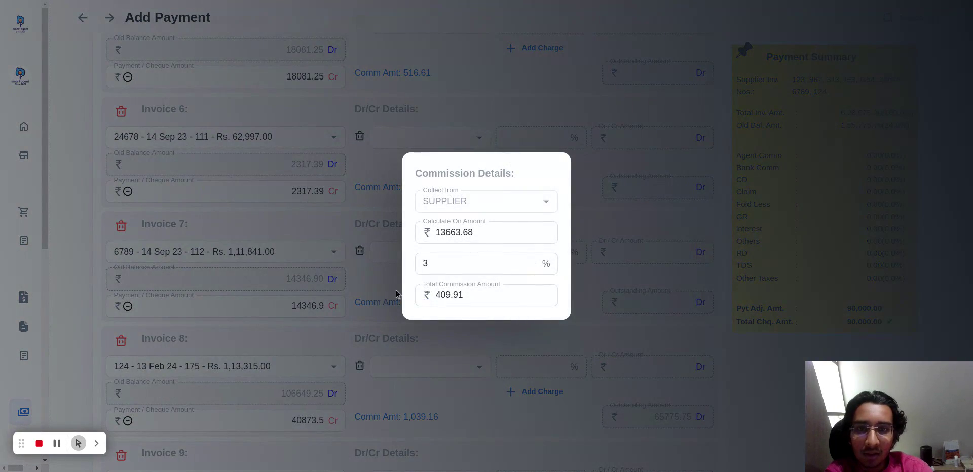
click(388, 377)
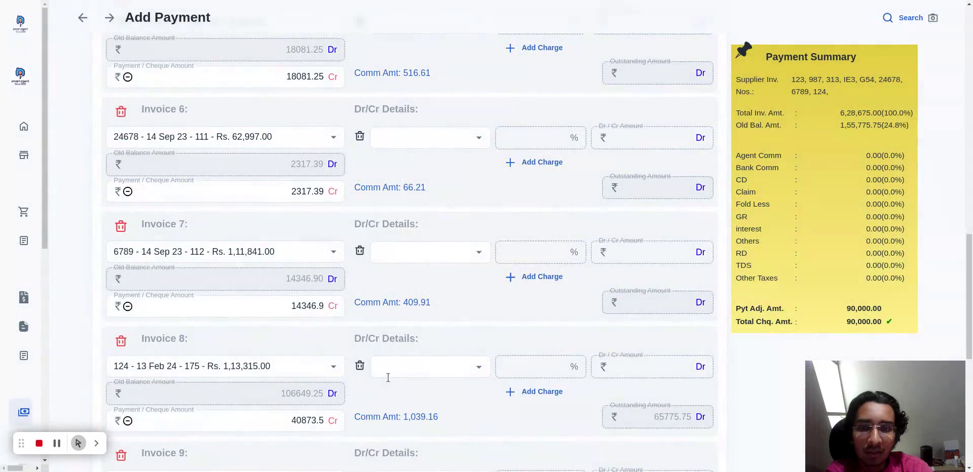
click(406, 418)
click(413, 377)
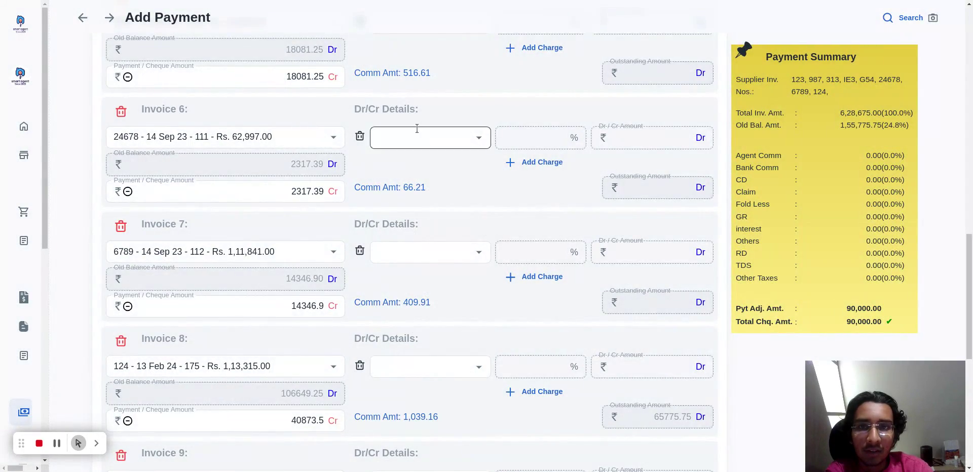
Set the commission rate for Invoice 5 to 2%.
click(416, 76)
click(443, 260)
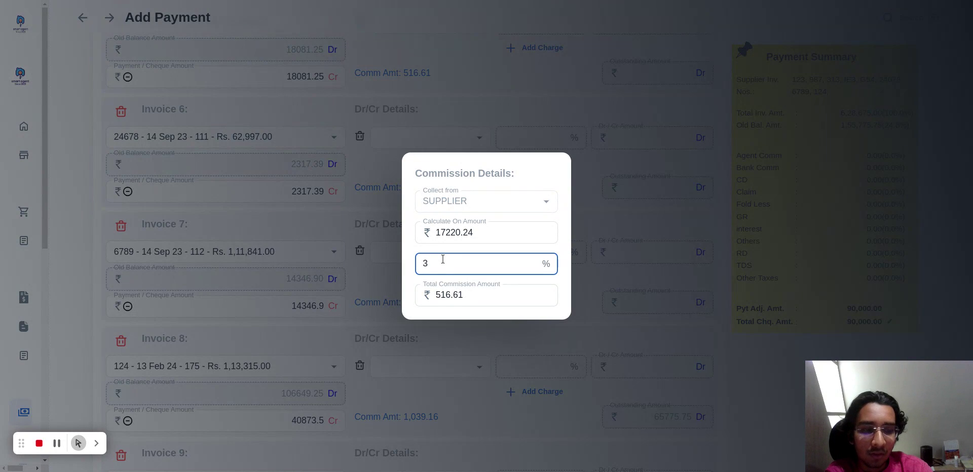
text(2)
click(600, 245)
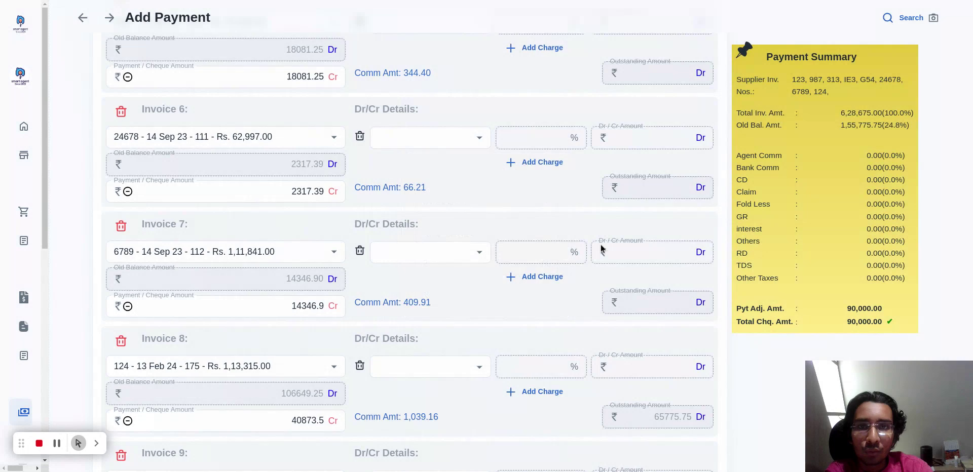
Create the payment and review the generated payment voucher's invoice rows.
scroll(442, 238, down, 8)
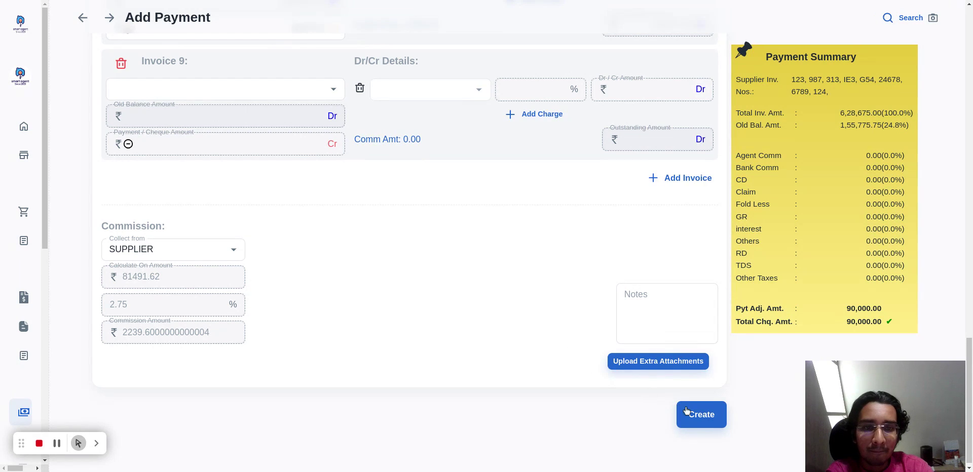
click(708, 424)
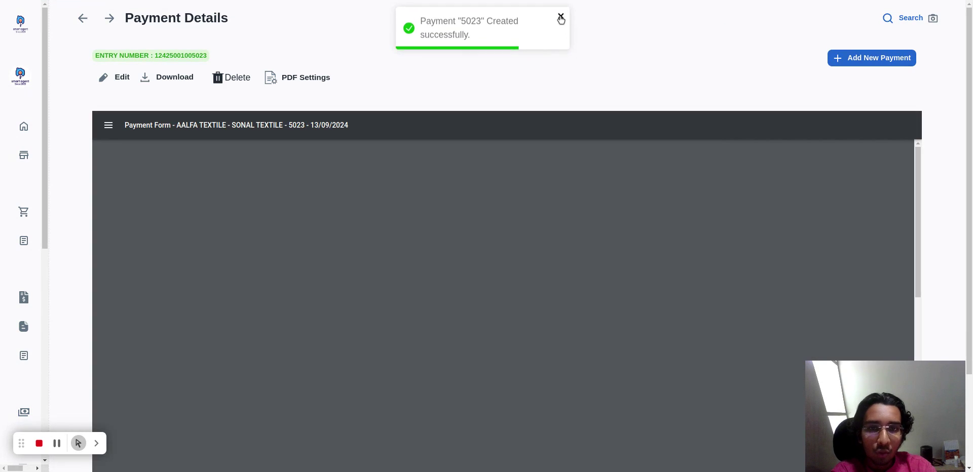
click(561, 20)
scroll(479, 165, down, 2)
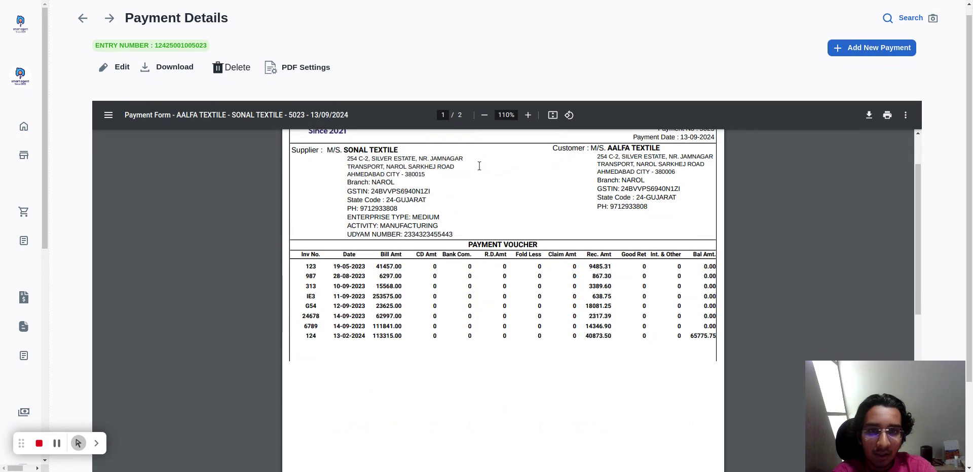
scroll(479, 166, up, 2)
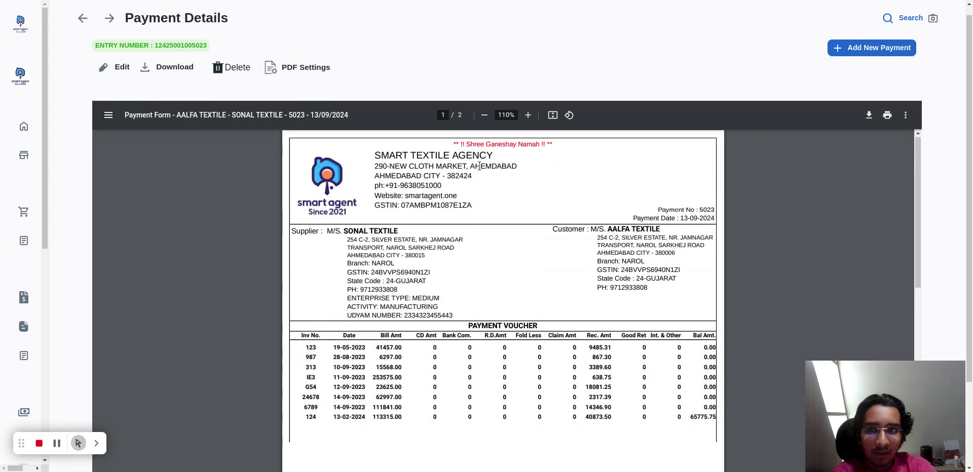
Open the created payment for editing and review its invoice allocations through Invoice 8.
click(107, 71)
scroll(314, 180, down, 2)
scroll(314, 180, down, 17)
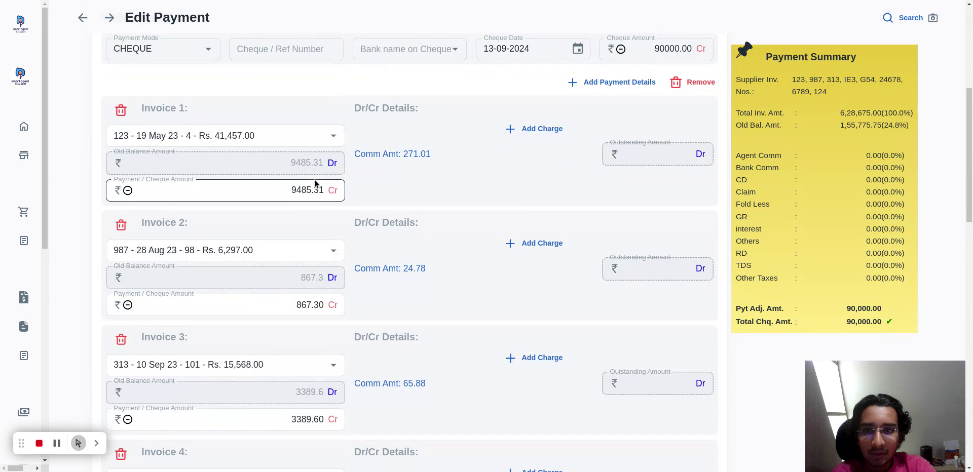
scroll(314, 180, up, 4)
scroll(314, 180, up, 1)
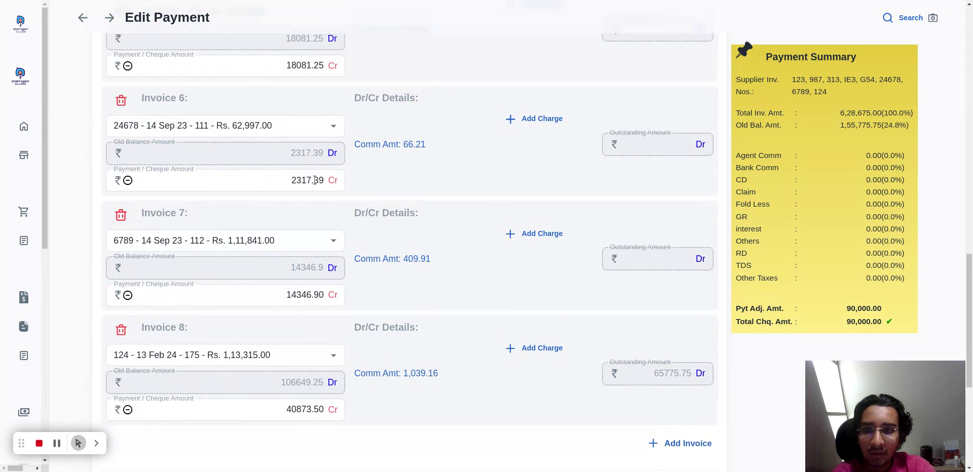
scroll(314, 180, down, 2)
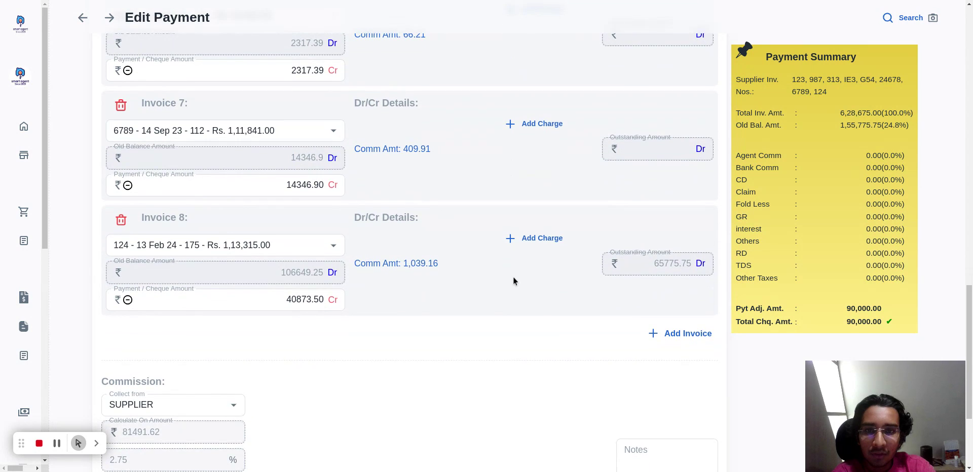
Add a GR - GOODS RETURN charge of Rs. 6000 to Invoice 8.
click(530, 245)
click(445, 247)
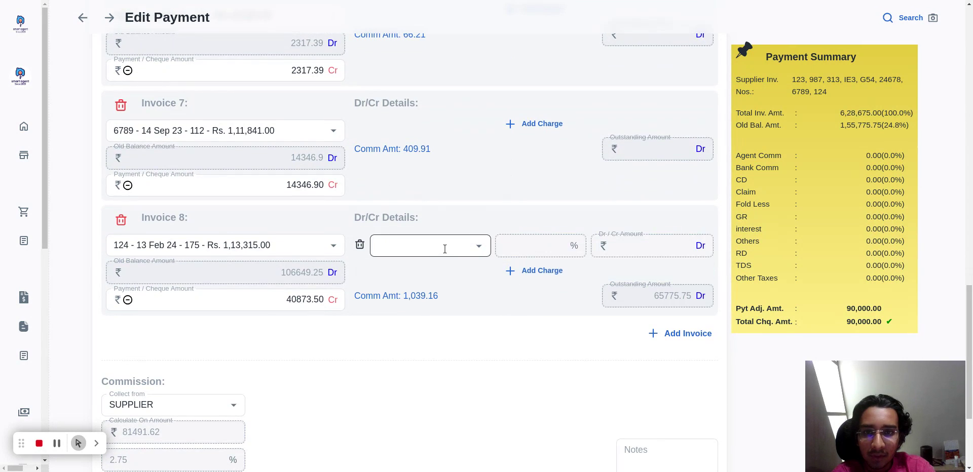
text(gr)
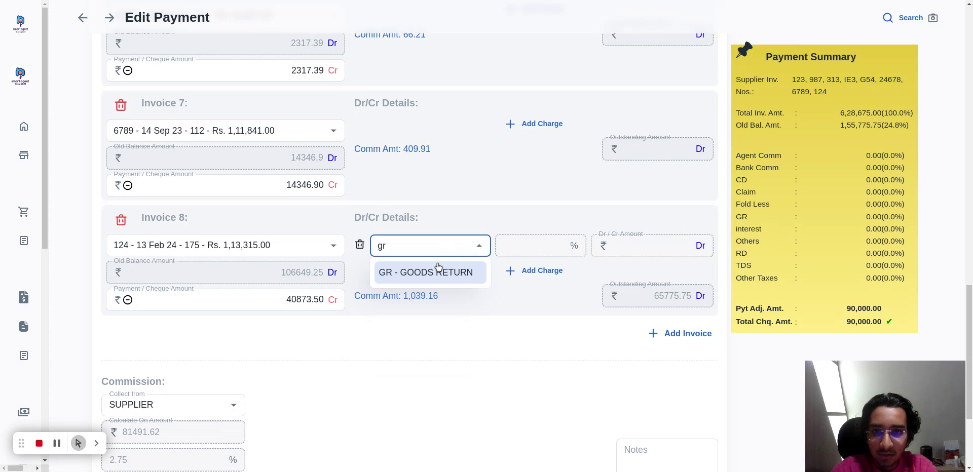
click(438, 272)
click(645, 246)
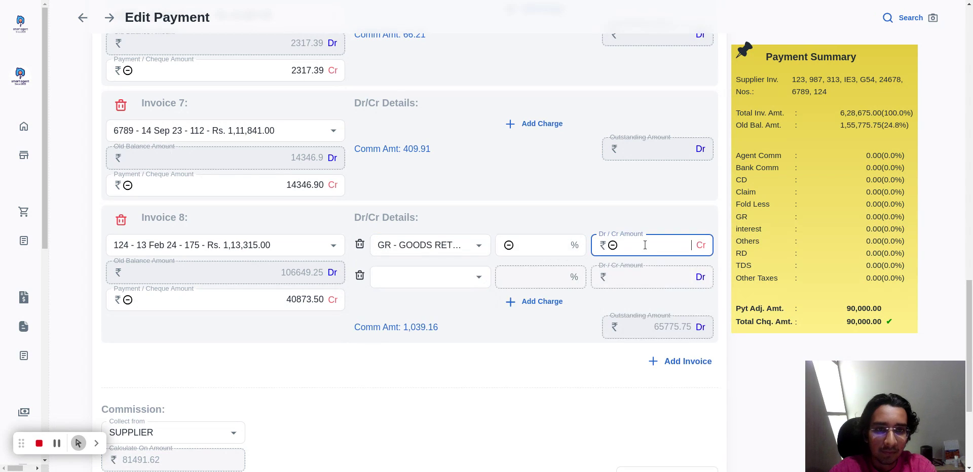
text(6000)
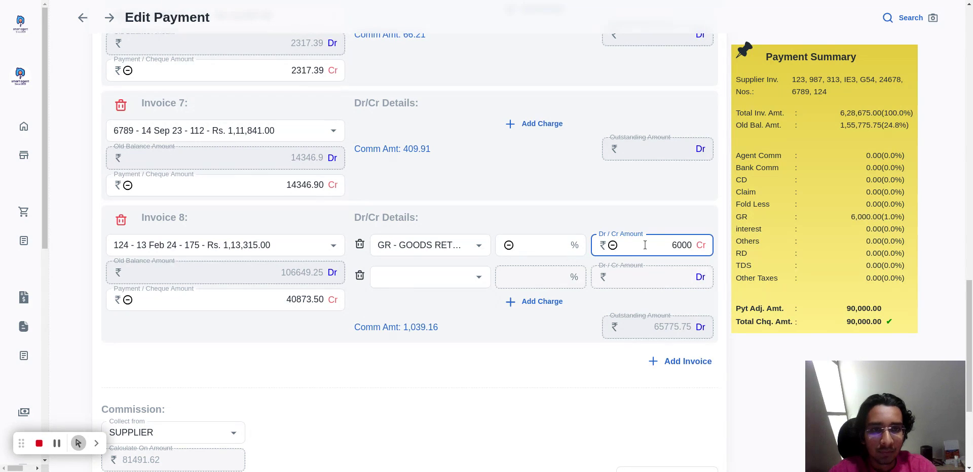
click(683, 203)
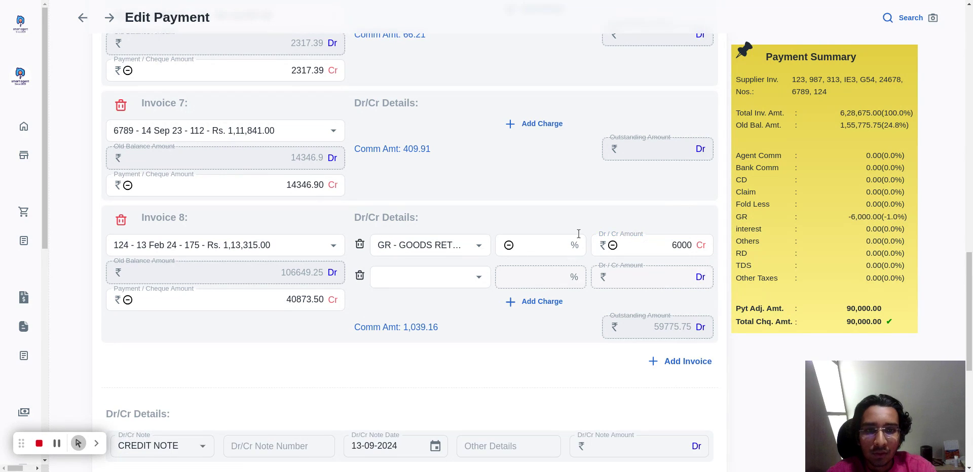
In the LR details for GR, choose the CHAGHAN transport and set the delivery station to HAYDRABAD.
scroll(579, 233, down, 5)
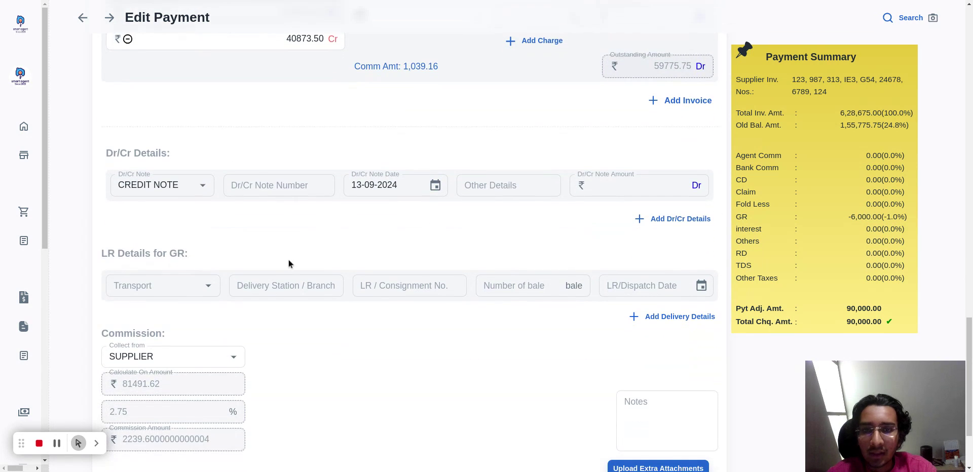
scroll(274, 286, down, 2)
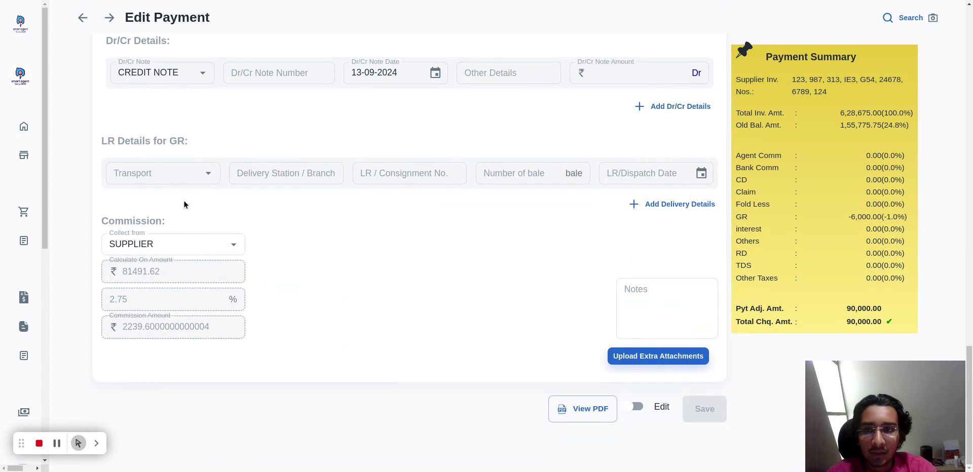
click(170, 167)
click(163, 228)
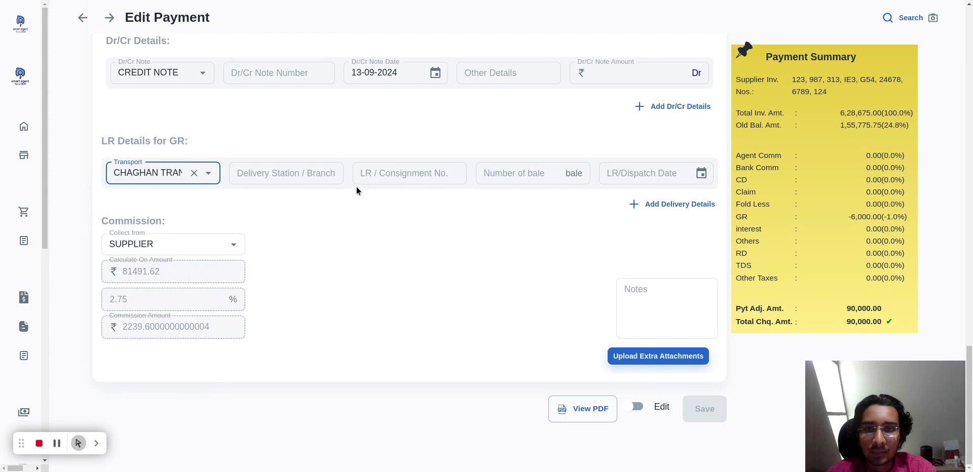
click(307, 183)
text(HAYDRABAD)
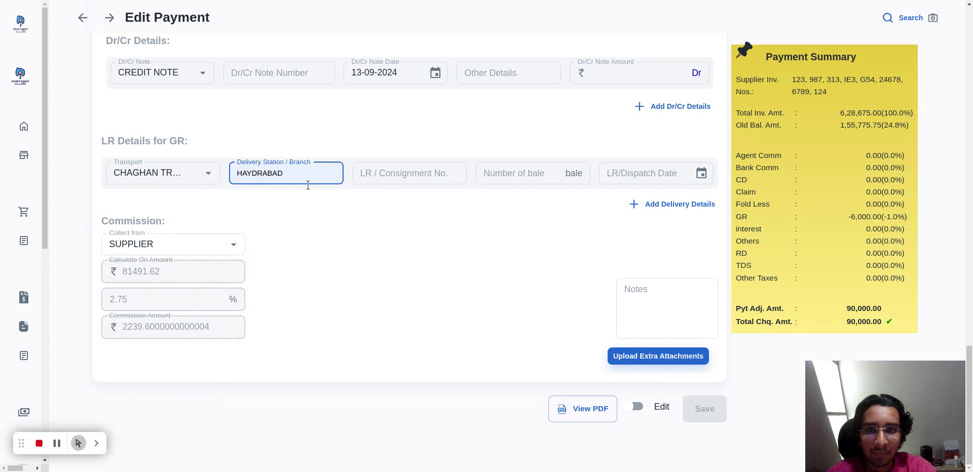
click(313, 197)
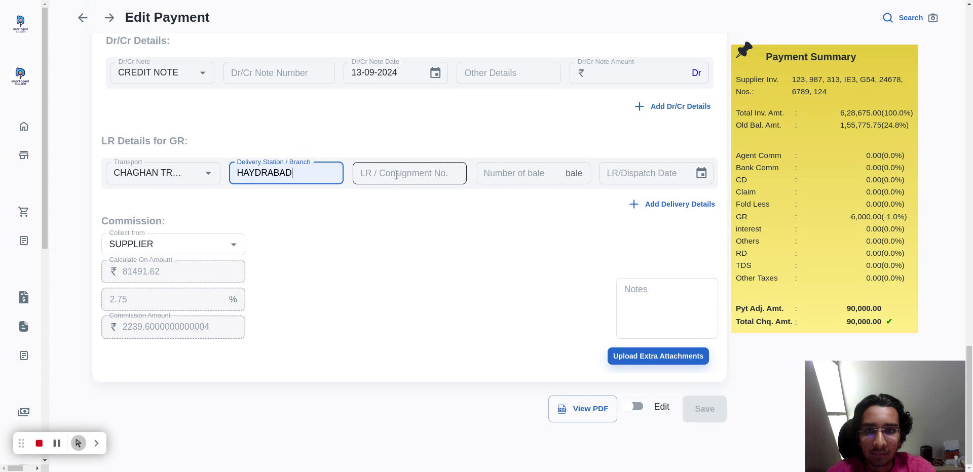
Complete the LR details for GR with consignment number 685432, 6 bales and dispatch date 13-09-2024.
click(397, 175)
text(685432)
click(504, 174)
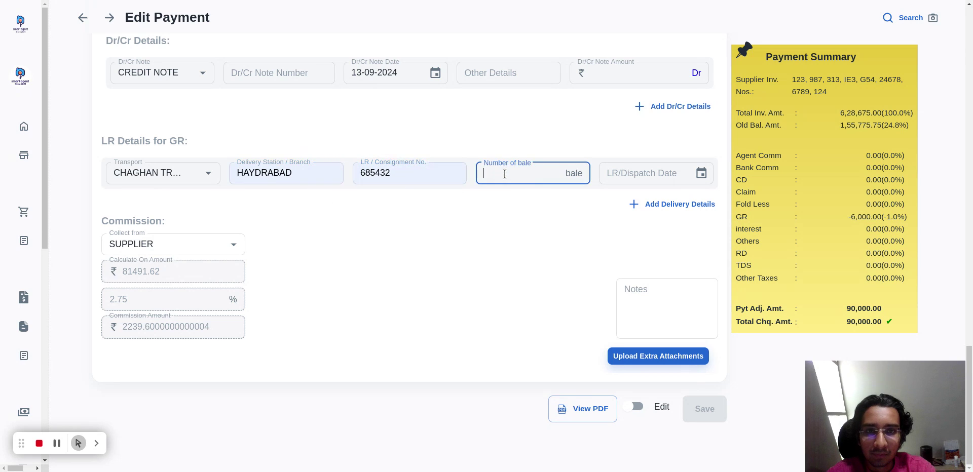
click(643, 173)
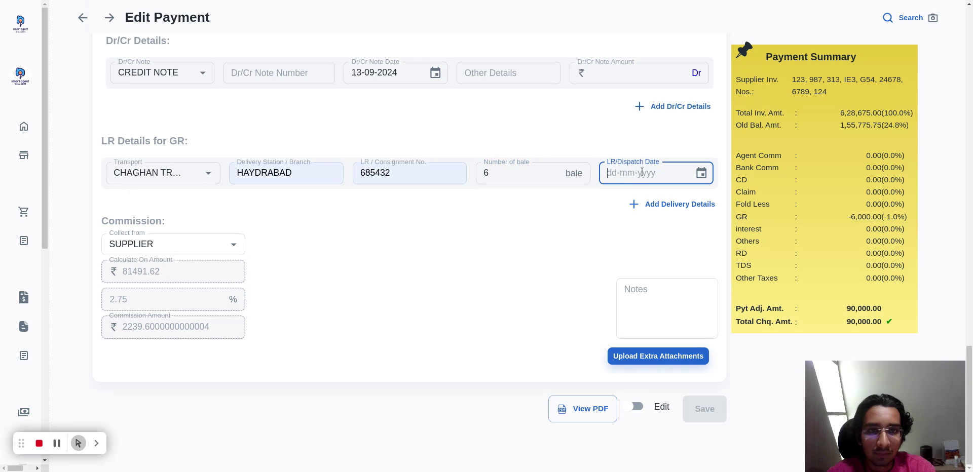
click(703, 175)
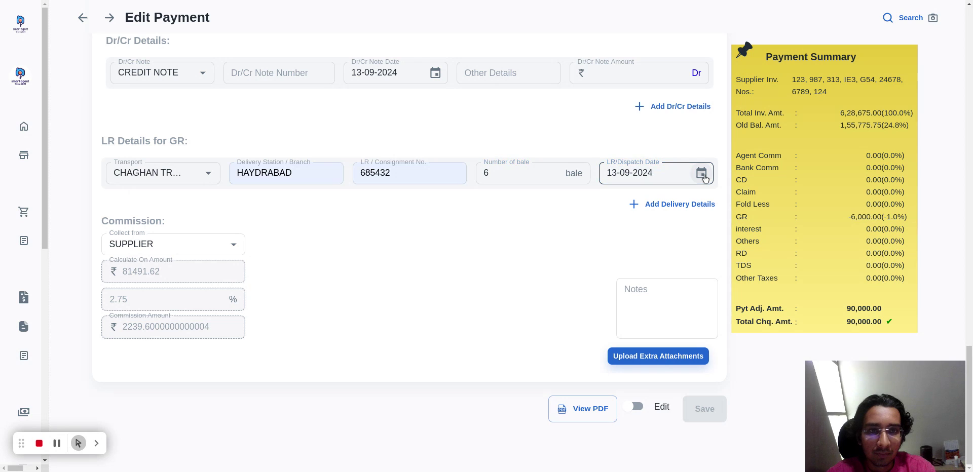
click(473, 261)
Enable editing on the payment, save the changes and dismiss the notification.
click(634, 403)
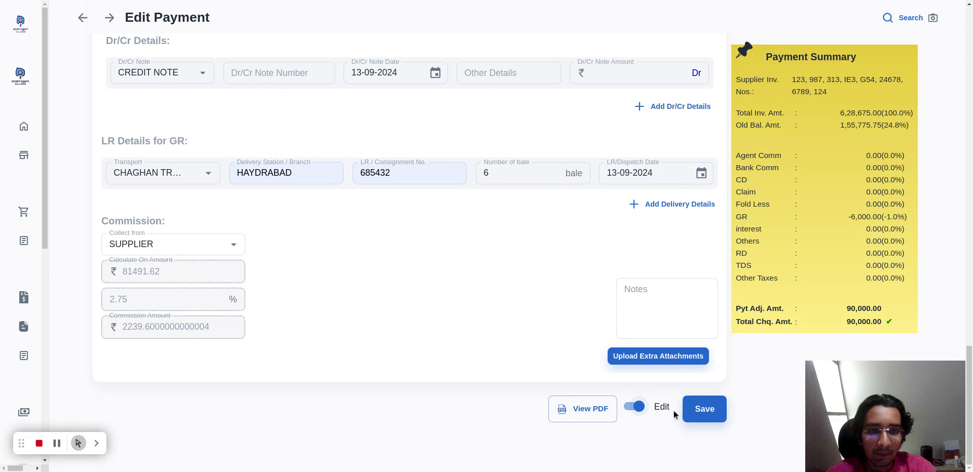
click(701, 414)
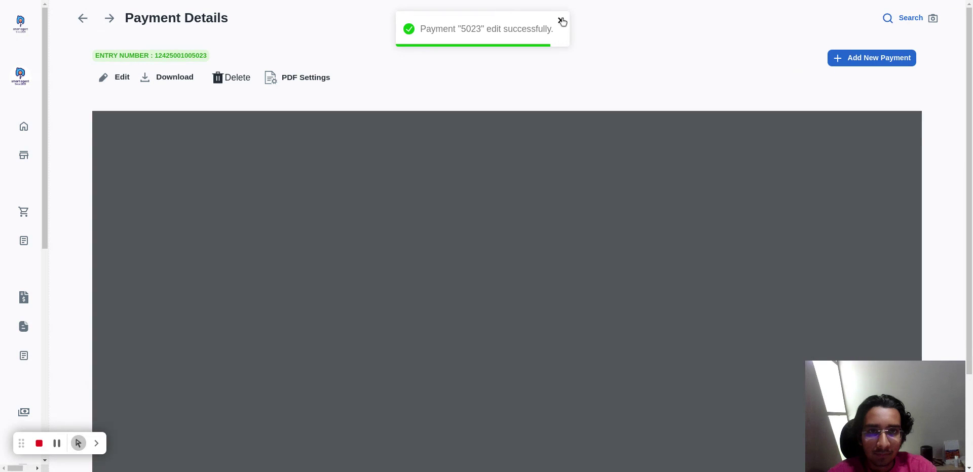
click(561, 21)
Examine the goods return and balance amounts for invoice 124 in the updated payment voucher.
scroll(611, 152, down, 2)
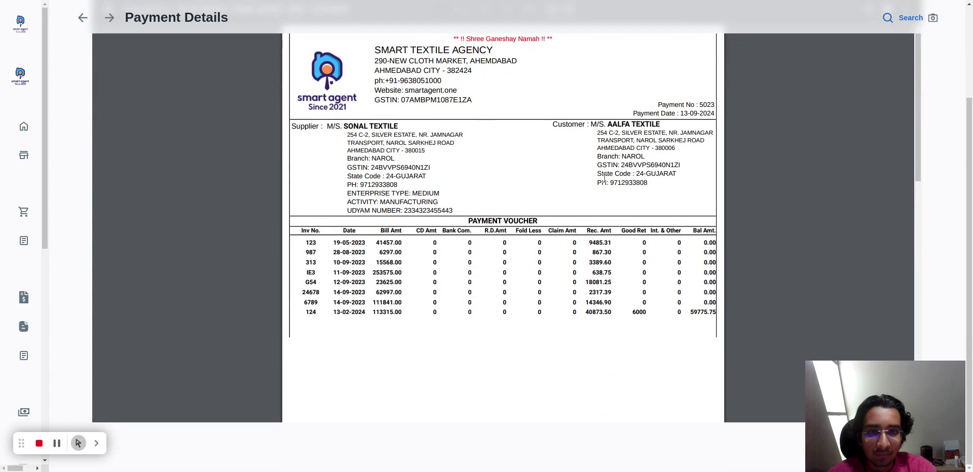
triple_click(638, 315)
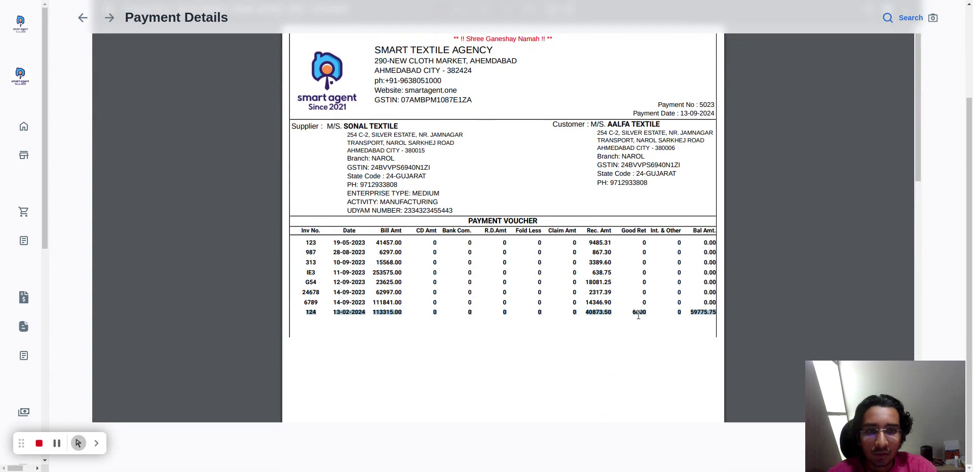
click(668, 315)
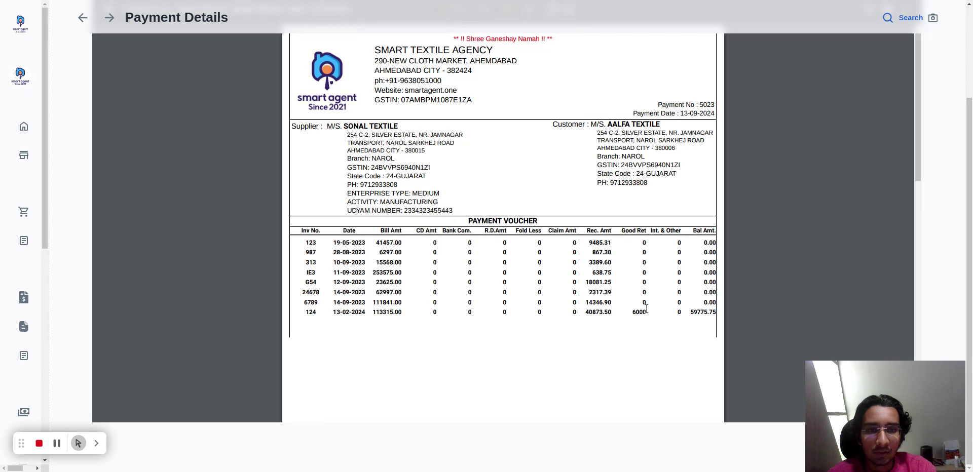
Review the voucher's totals, LR details, gross amount and commission amount on its final page.
scroll(646, 309, down, 10)
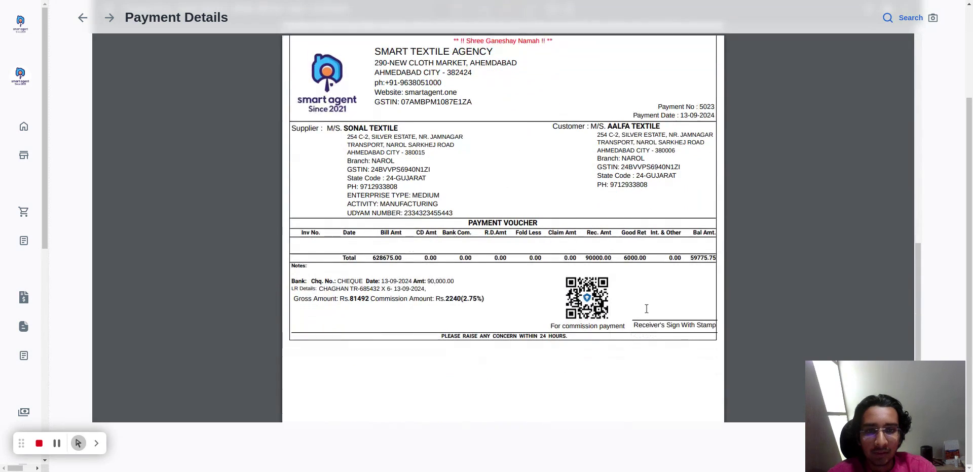
scroll(647, 309, up, 3)
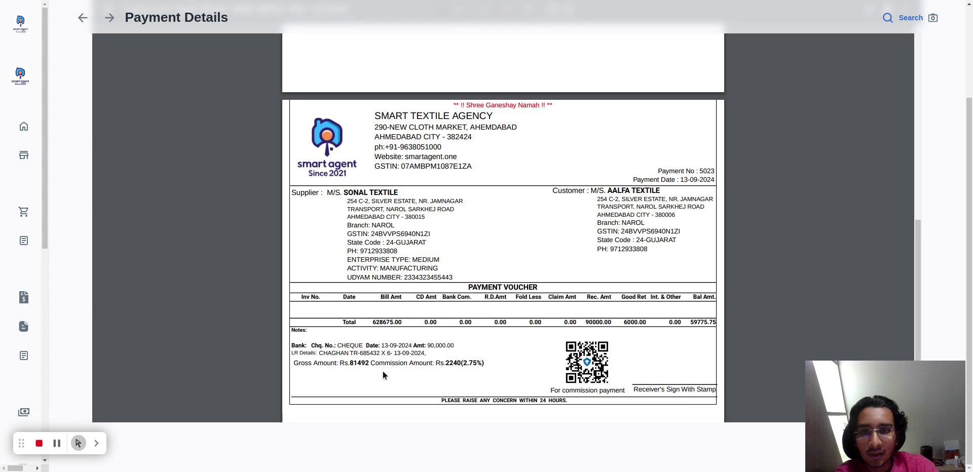
drag(295, 365, 486, 363)
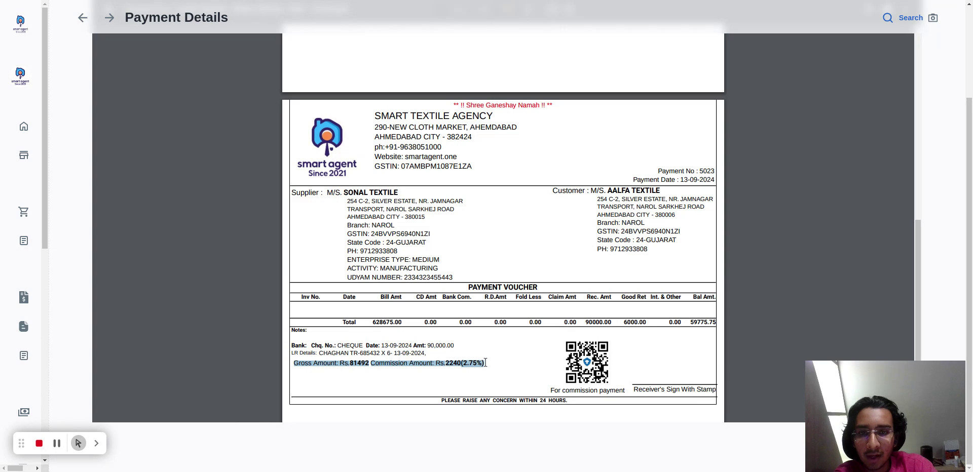
click(485, 363)
triple_click(486, 363)
click(486, 363)
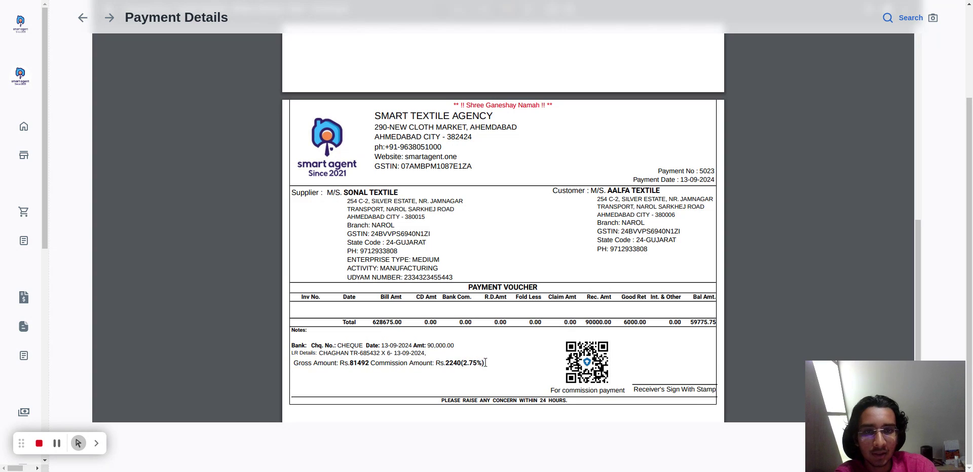
triple_click(486, 363)
click(690, 287)
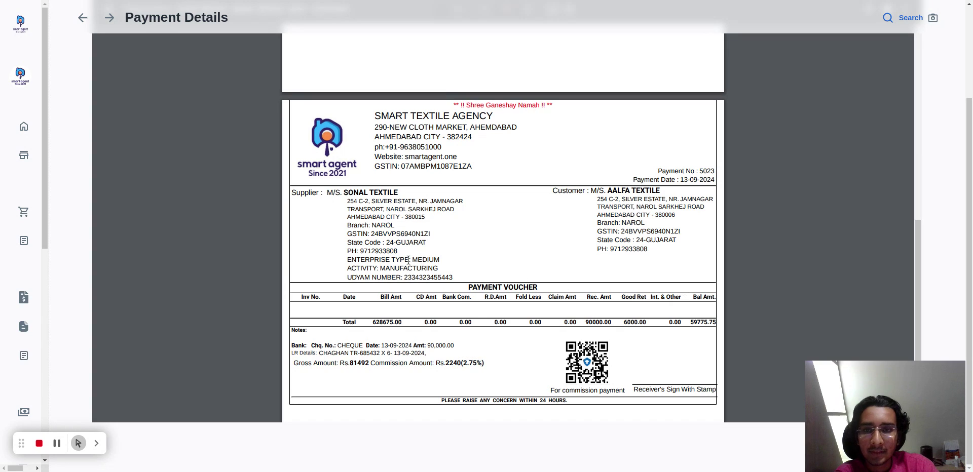
scroll(147, 267, down, 1)
Open the payment list to view payments grouped by supplier and customer.
mouse_move(21, 317)
scroll(21, 317, down, 5)
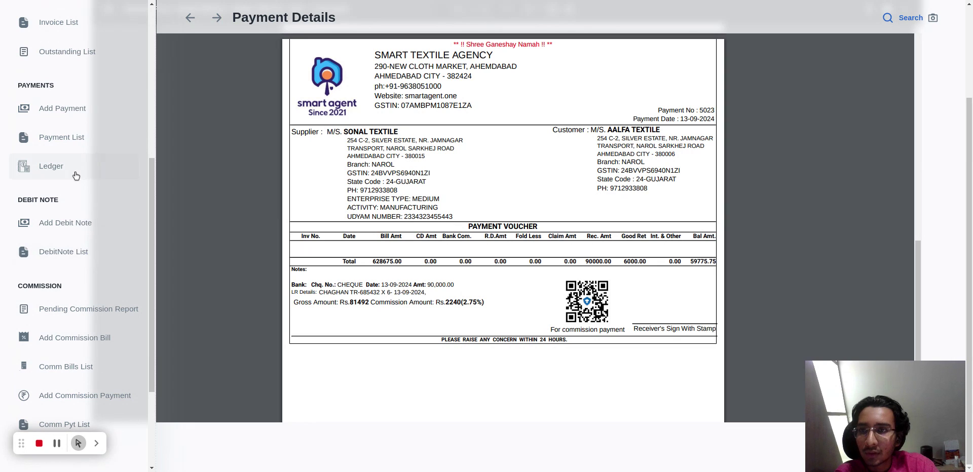
click(74, 141)
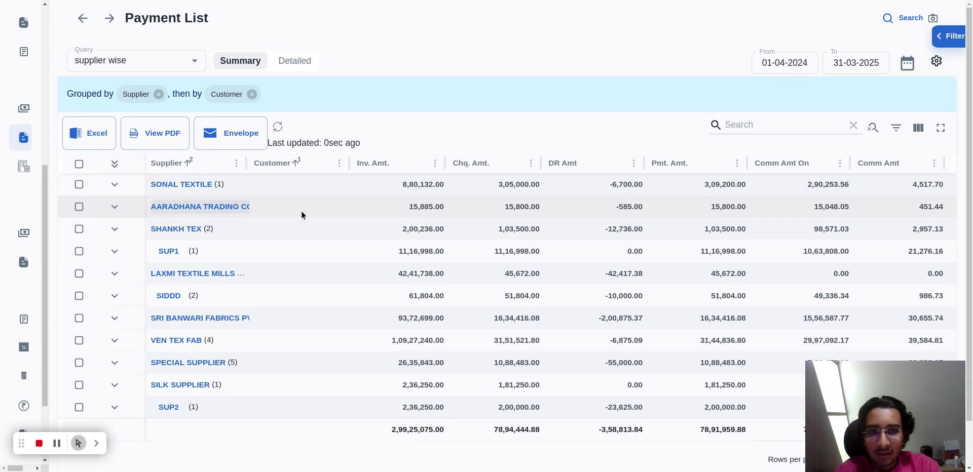
Open the ledger for supplier SONAL TEXTILE and review its debit and credit entries.
mouse_move(0, 252)
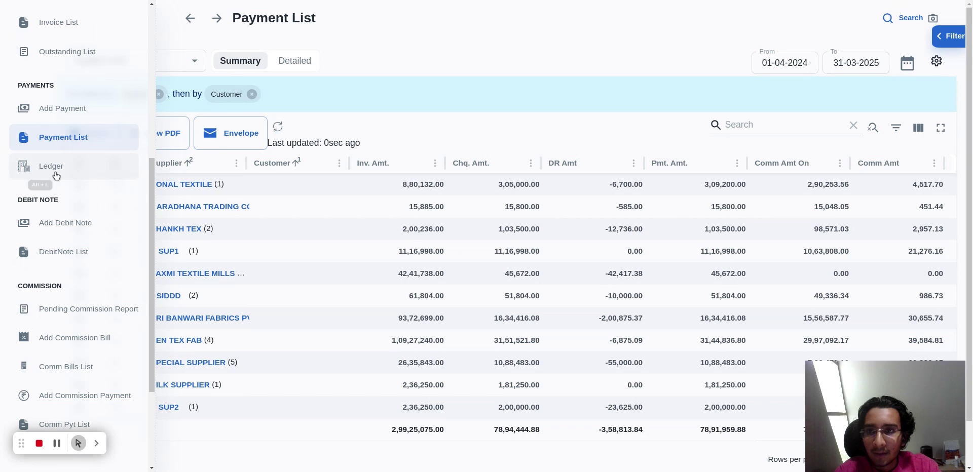
click(90, 176)
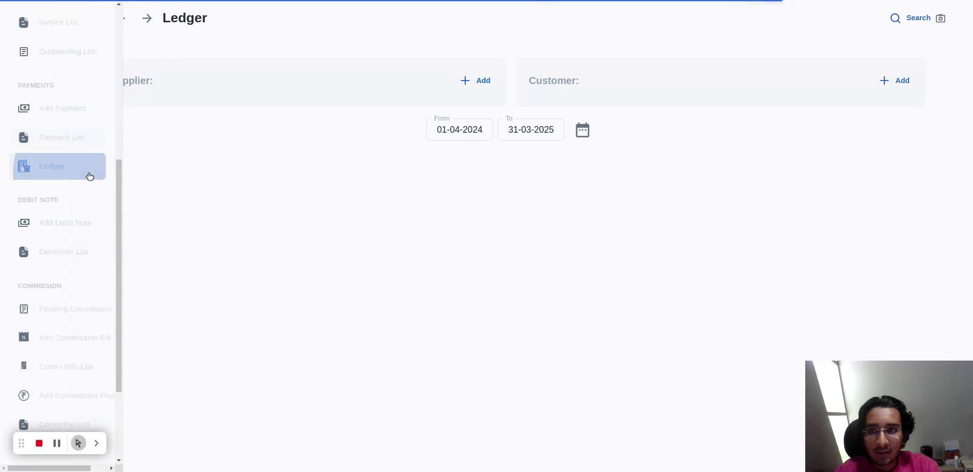
click(467, 86)
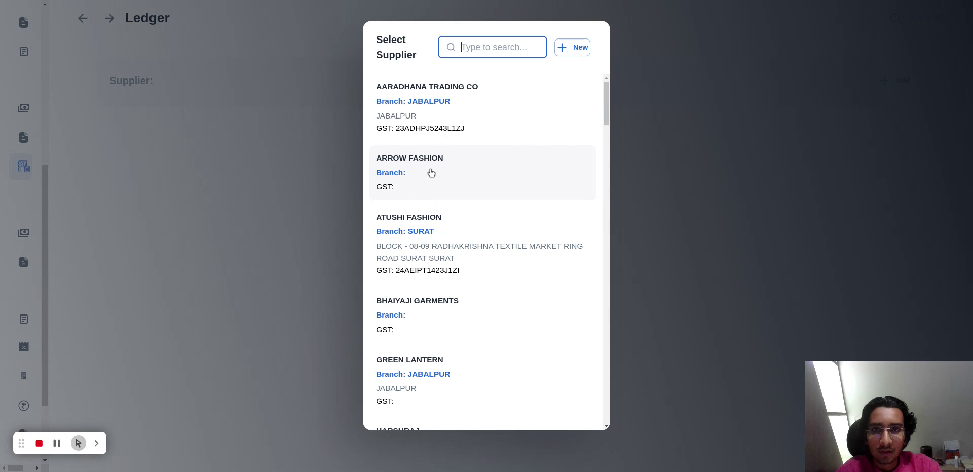
text(sa)
key(BackSpace)
key(BackSpace)
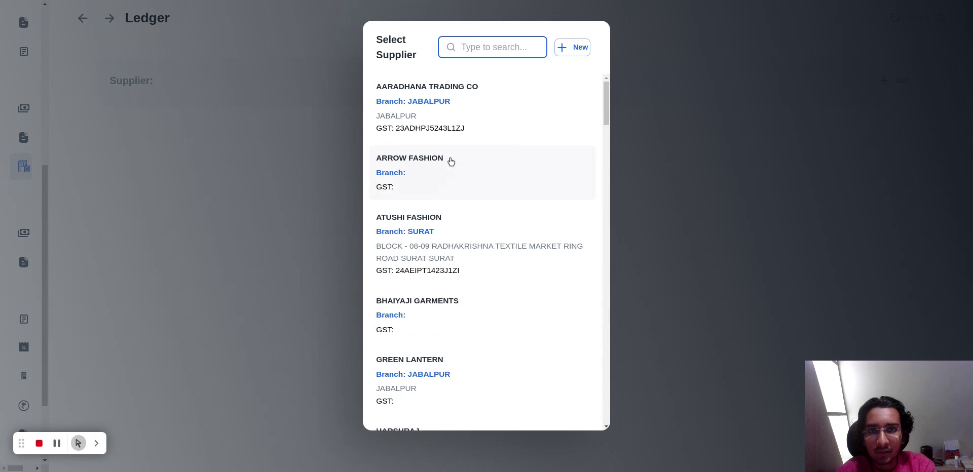
text(son)
click(433, 179)
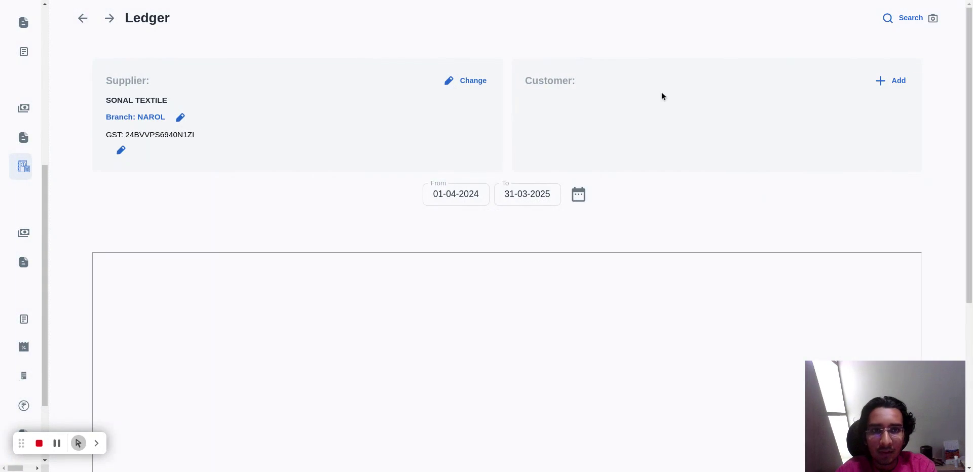
scroll(676, 232, down, 5)
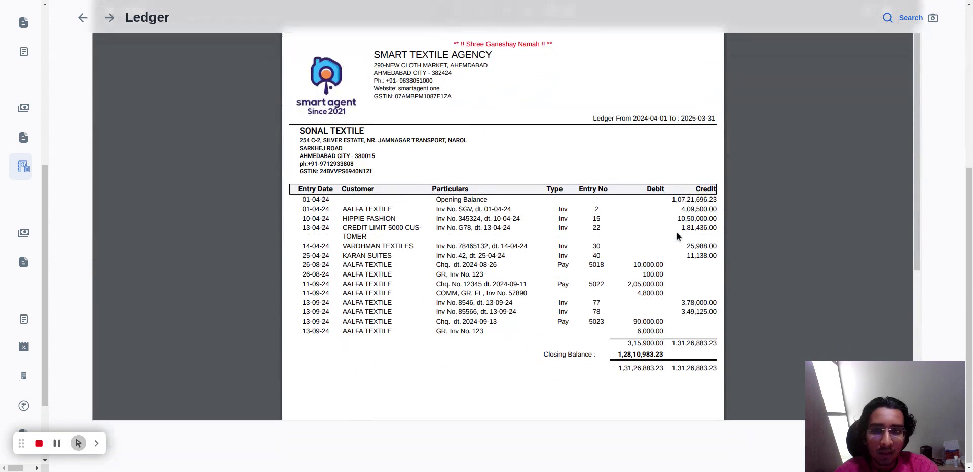
Add AALFA TEXTILE as the ledger's customer and review the combined supplier-customer ledger.
scroll(546, 272, up, 5)
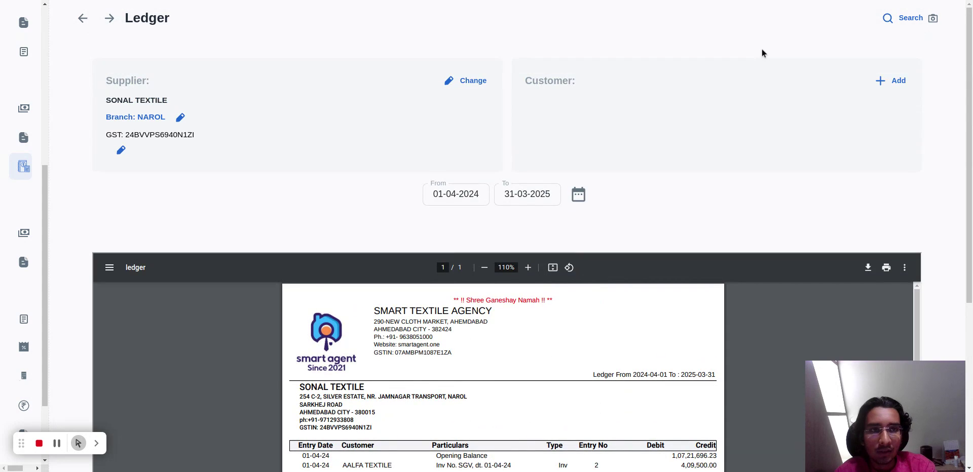
click(890, 82)
click(419, 110)
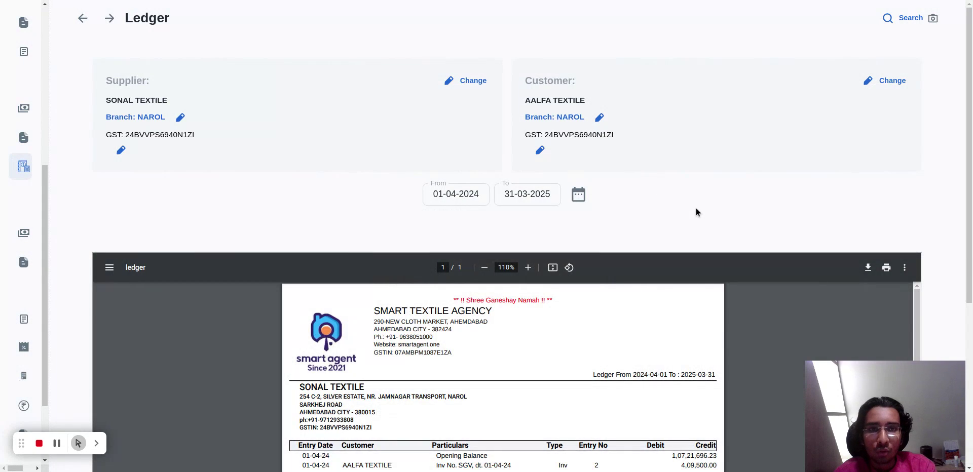
scroll(697, 212, down, 5)
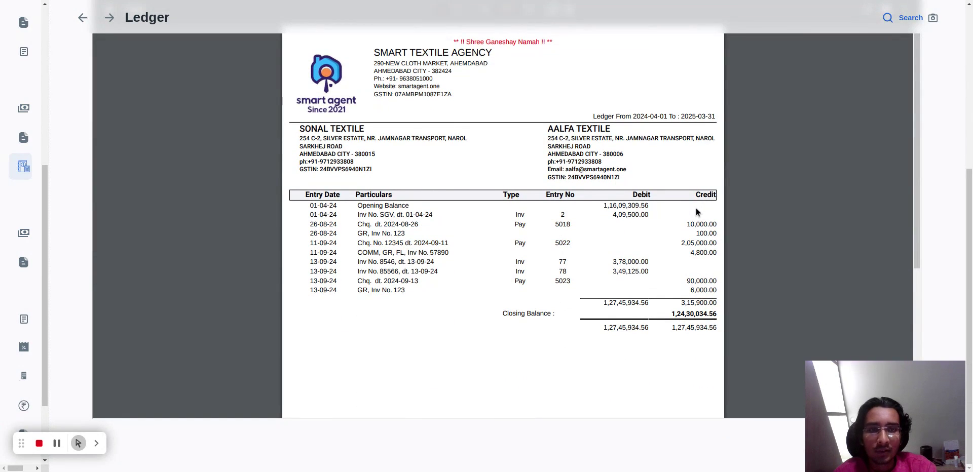
scroll(697, 212, up, 3)
scroll(696, 212, up, 2)
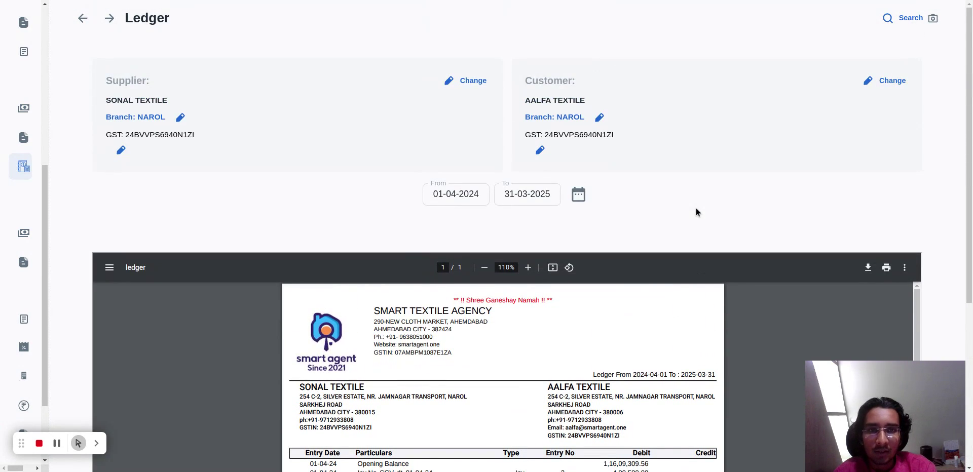
Reset the ledger and generate it for customer AALFA TEXTILE alone to review entries across suppliers.
key(ctrl+r)
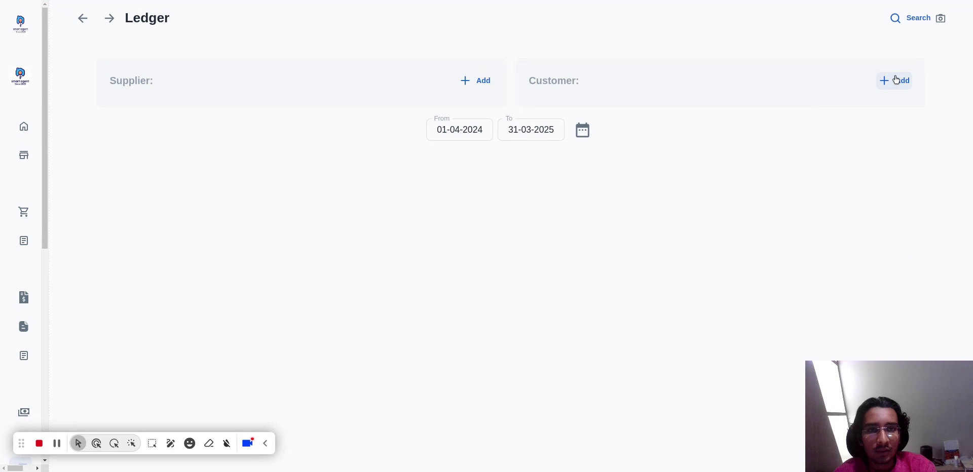
click(896, 80)
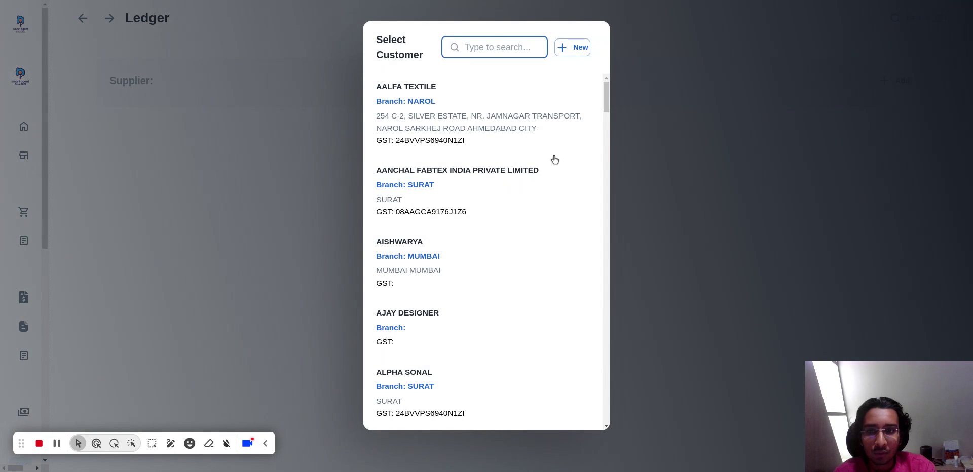
click(461, 104)
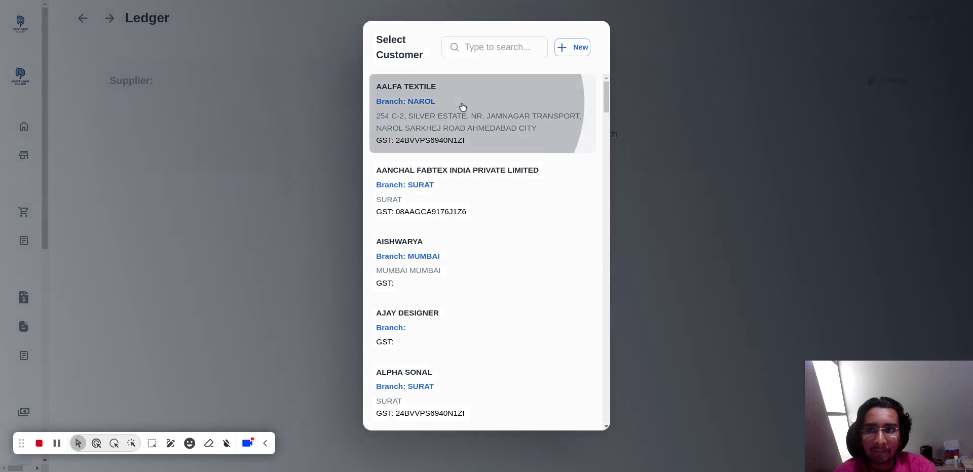
scroll(273, 230, down, 5)
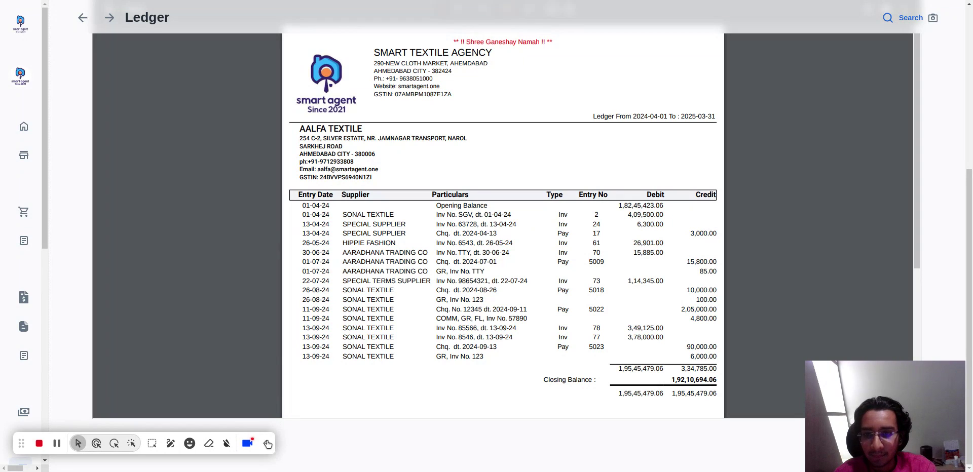
click(268, 444)
Start a new debit note and add SONAL TEXTILE as its supplier.
mouse_move(2, 307)
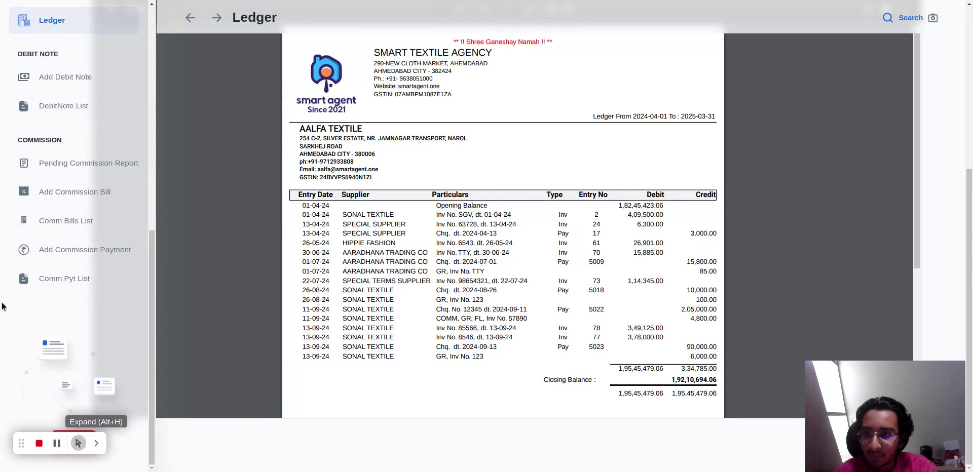
scroll(60, 228, up, 3)
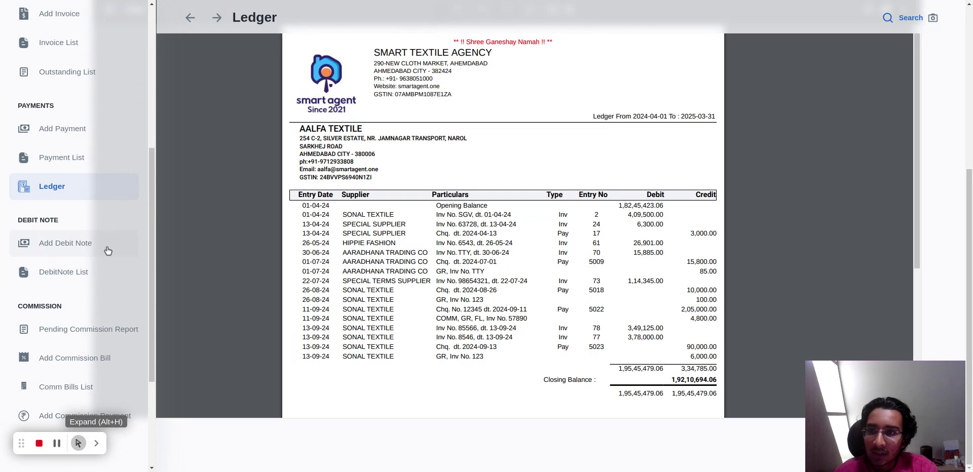
click(108, 250)
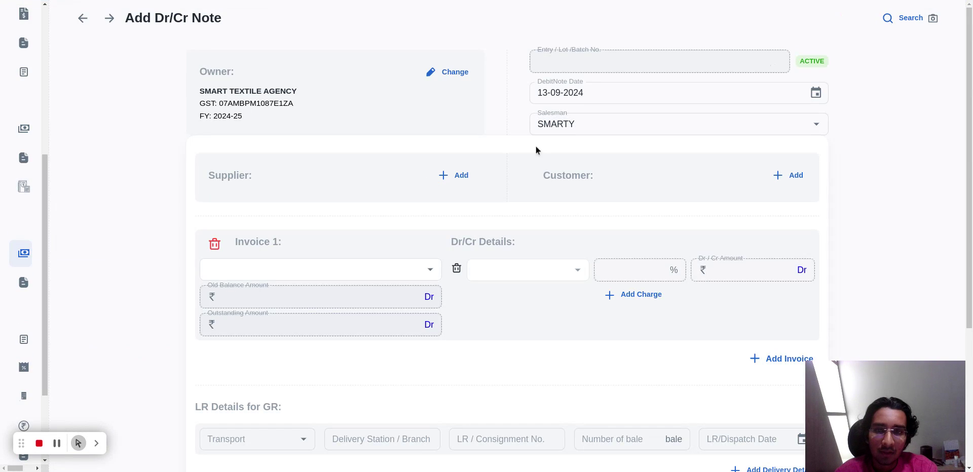
click(458, 176)
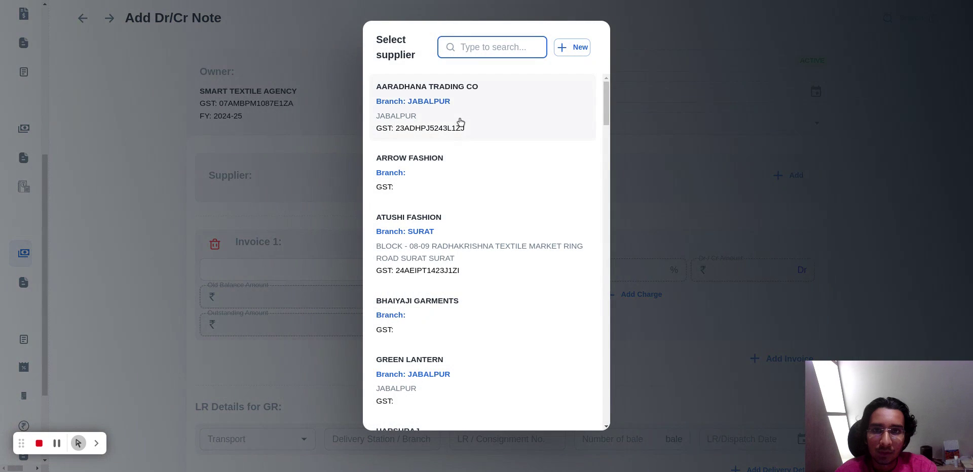
text(aai)
key(BackSpace)
key(BackSpace)
key(BackSpace)
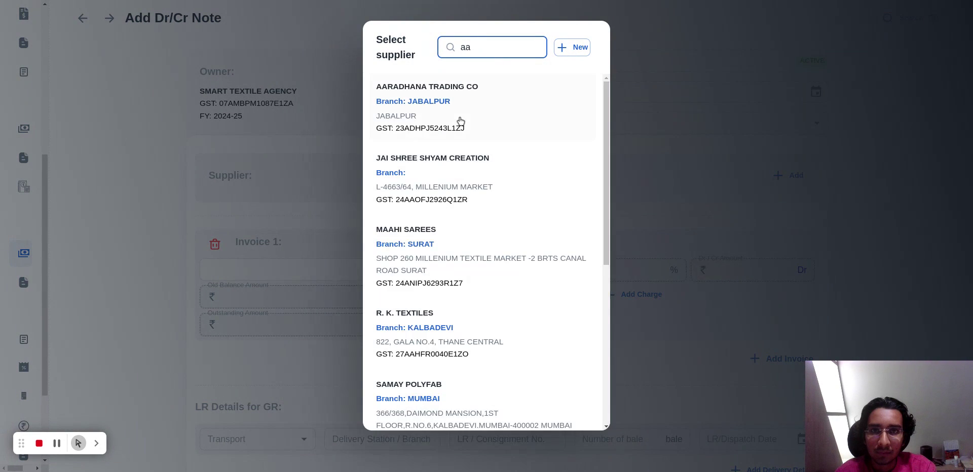
text(son)
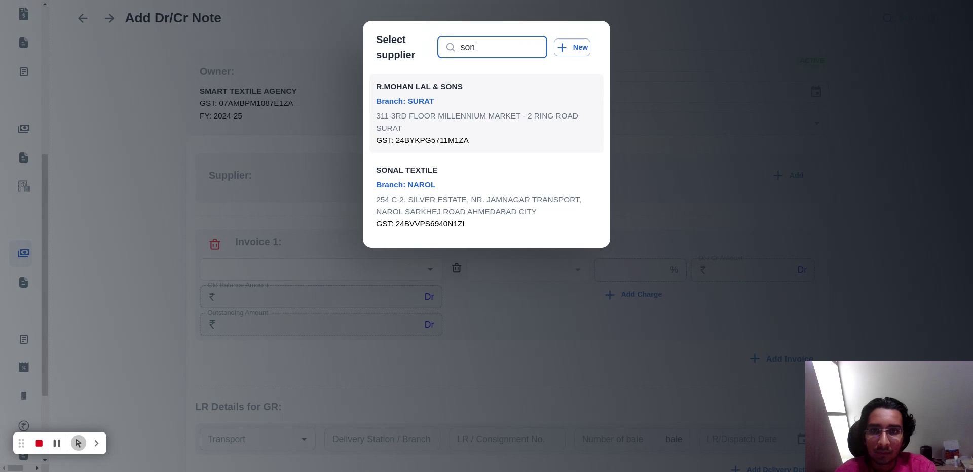
click(446, 185)
Add AALFA TEXTILE as the debit note's customer and choose invoice 2334 dated 26 Sep 23 as the first invoice.
click(796, 176)
text(aal)
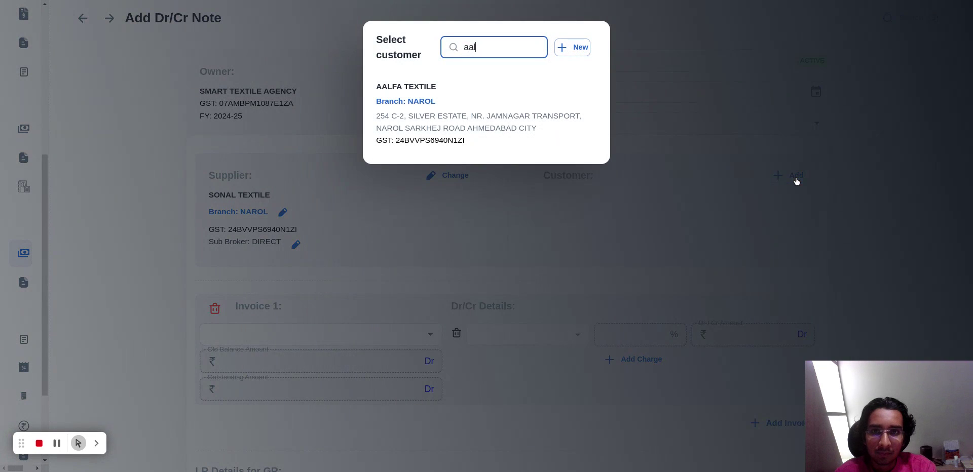
click(489, 147)
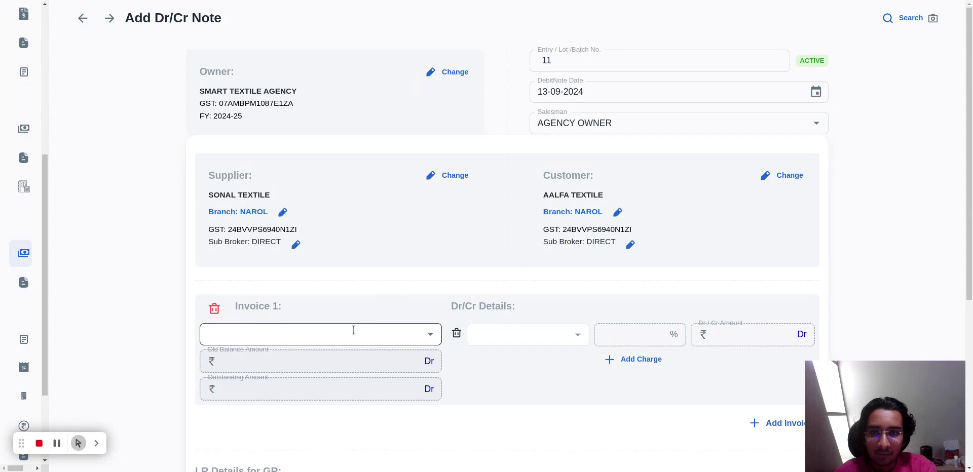
click(355, 330)
click(320, 266)
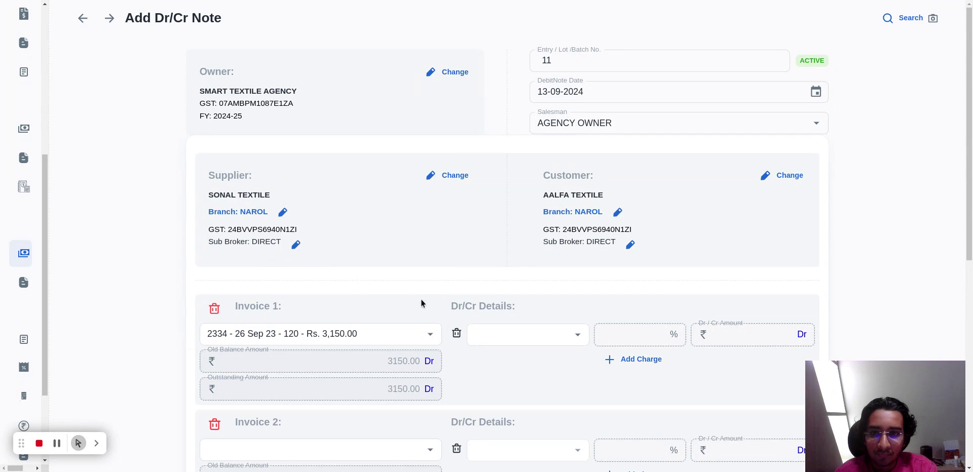
Add a GR - GOODS RETURN charge of 3150 against the first invoice.
scroll(421, 300, down, 2)
click(535, 243)
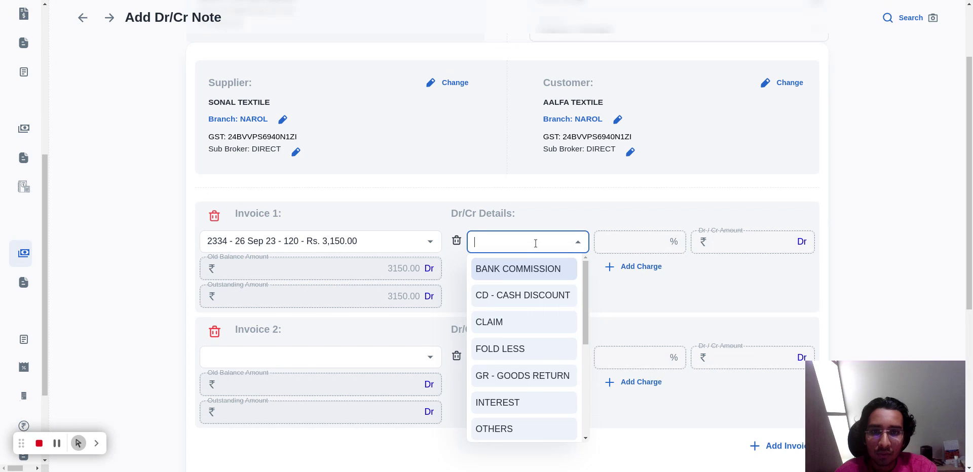
text(gr)
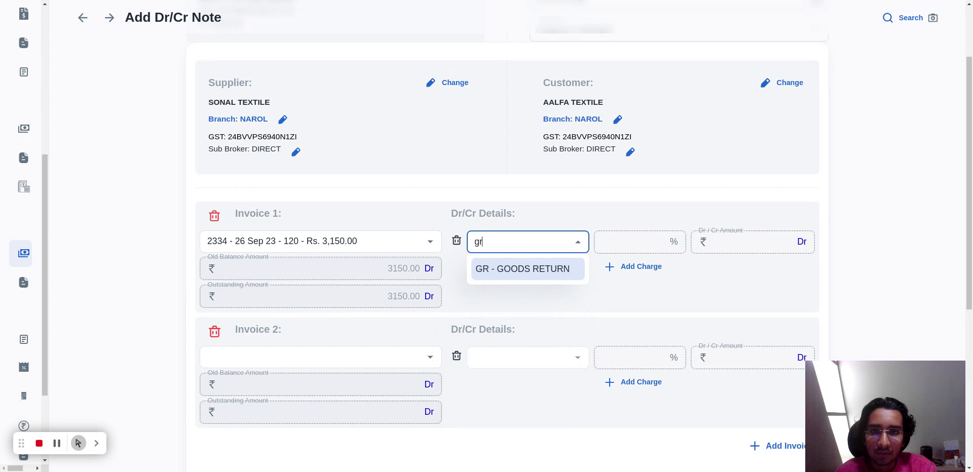
click(533, 269)
click(741, 247)
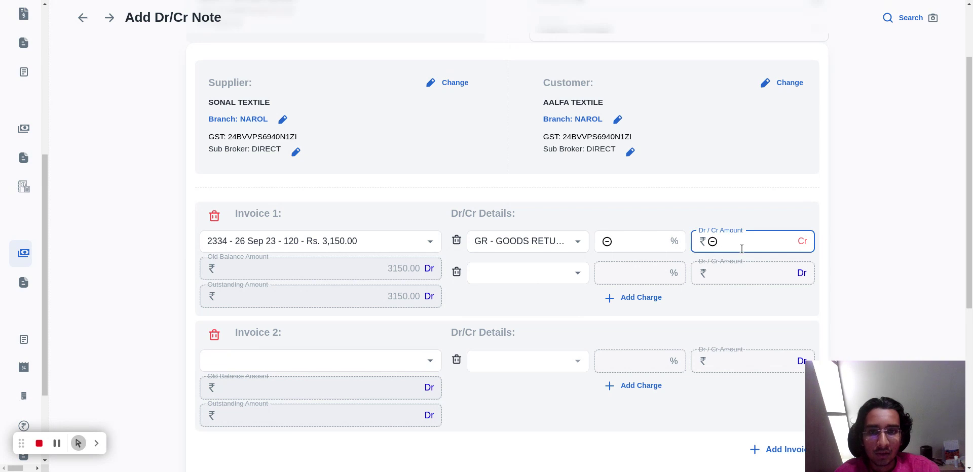
click(891, 280)
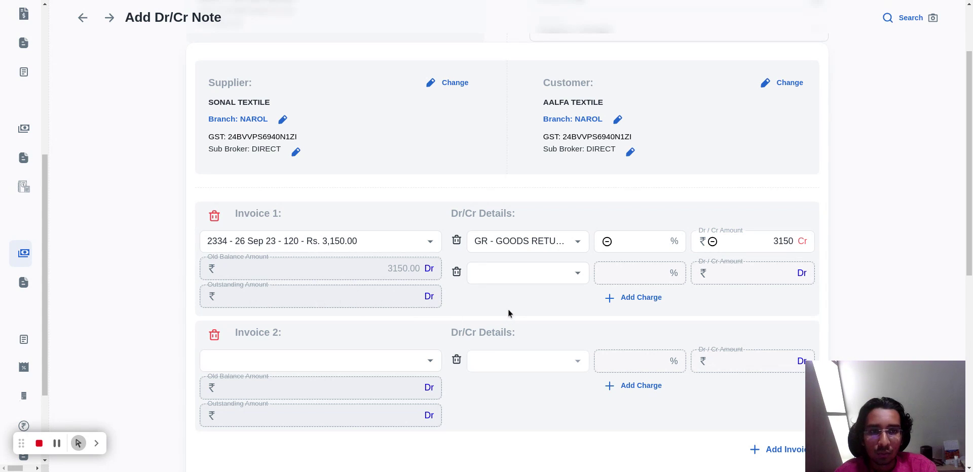
Create the debit note and review its generated document.
scroll(508, 313, down, 7)
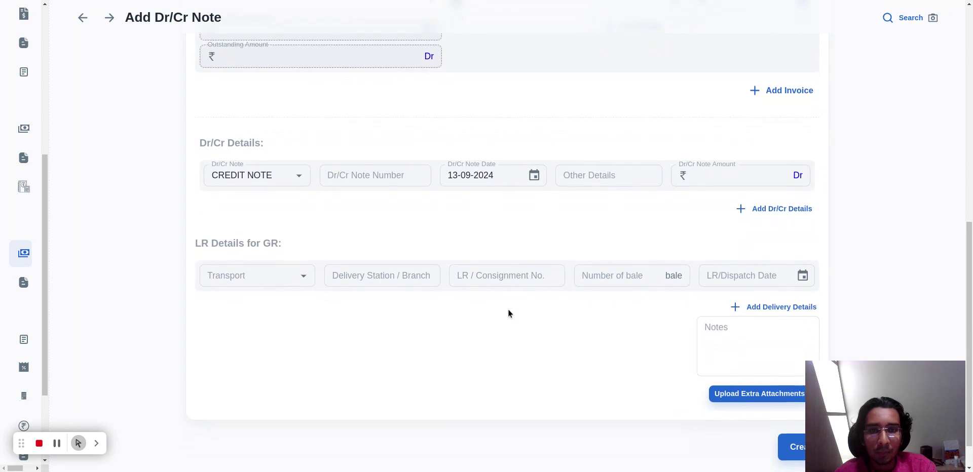
scroll(509, 314, down, 1)
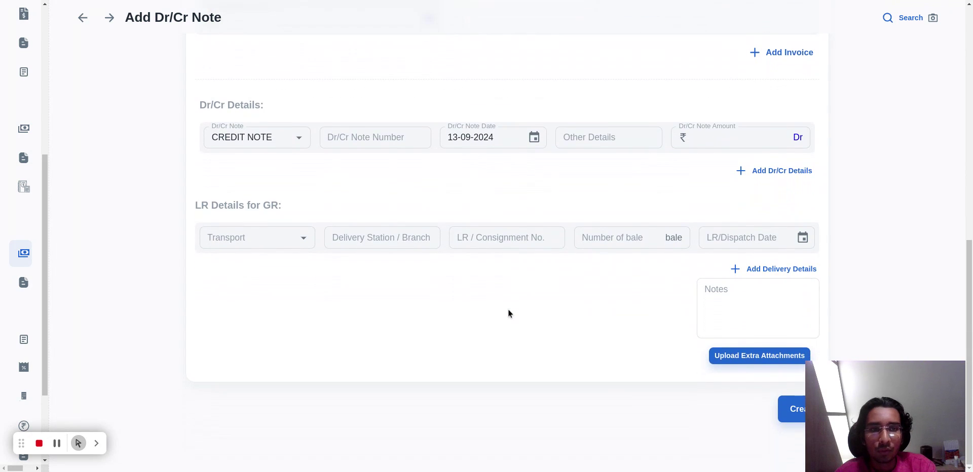
click(791, 409)
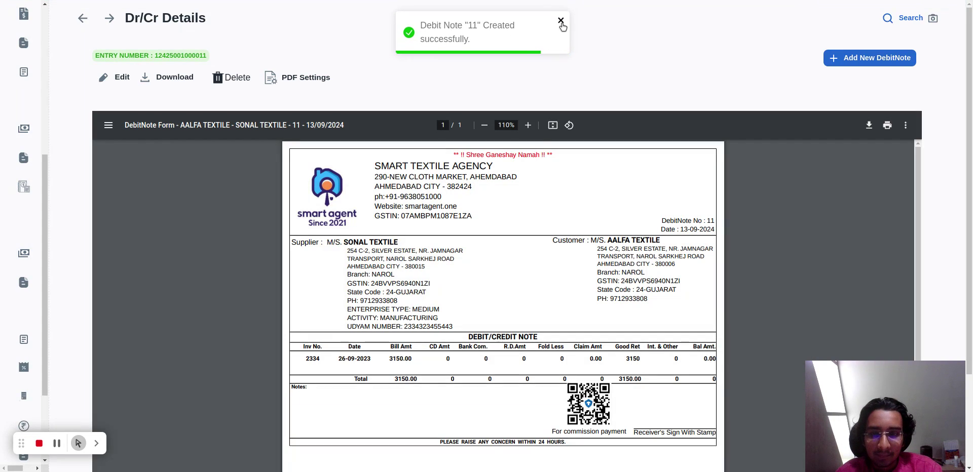
click(561, 24)
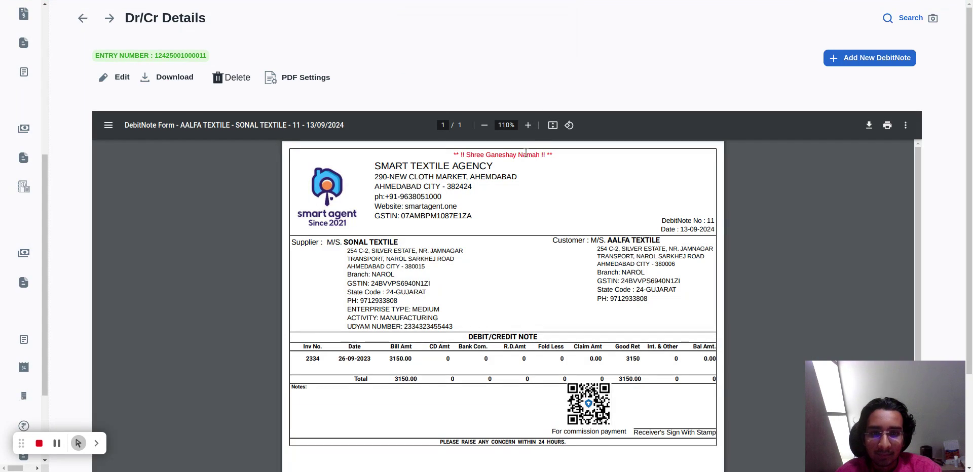
scroll(526, 152, down, 2)
scroll(526, 153, up, 1)
scroll(526, 152, down, 1)
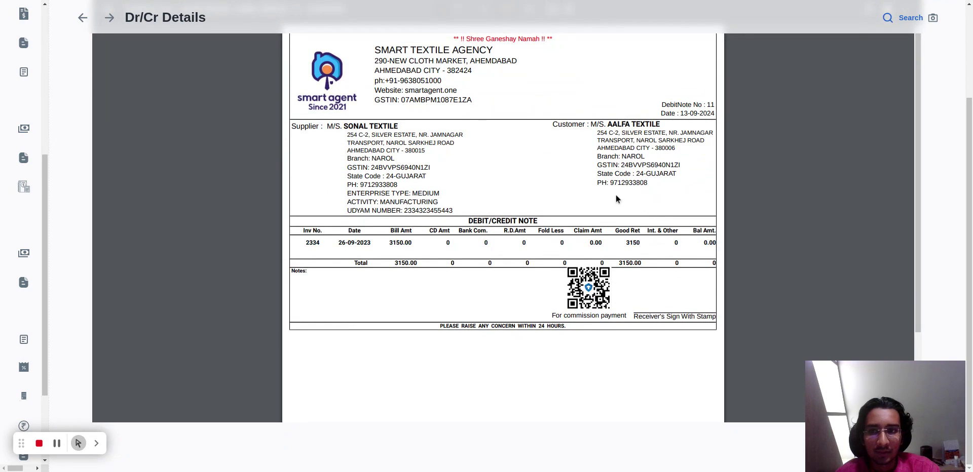
Open the Pending Commission Report and review the pending amounts by company.
mouse_move(81, 260)
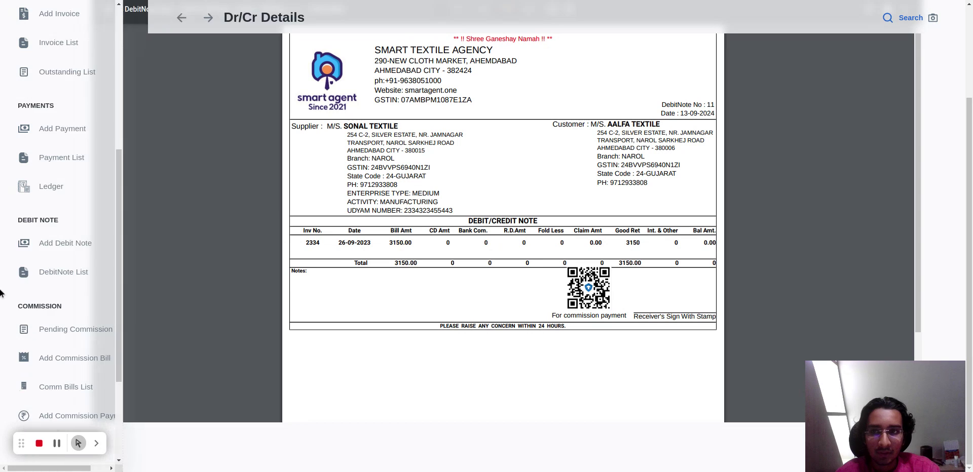
scroll(94, 279, down, 1)
click(94, 279)
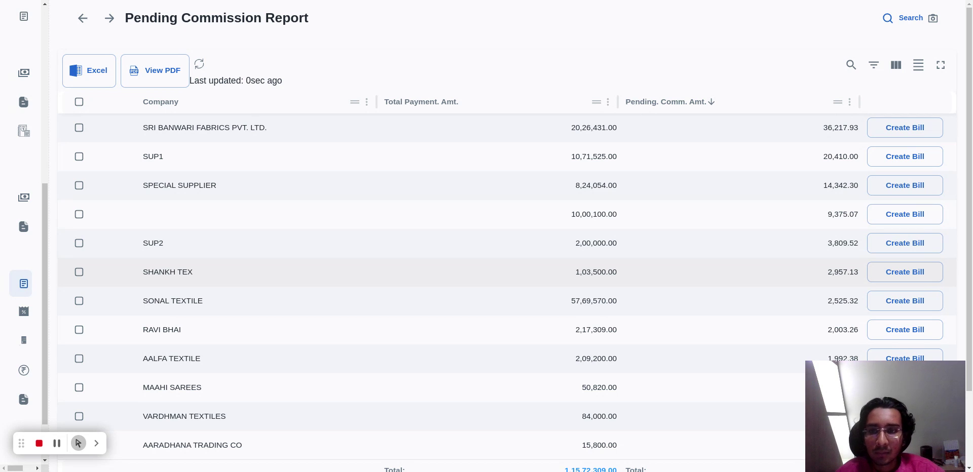
scroll(418, 153, down, 2)
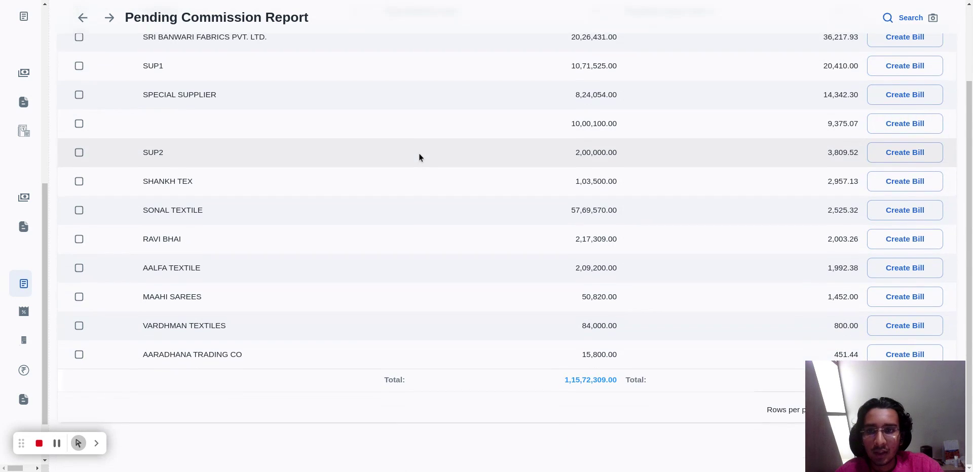
scroll(510, 184, up, 2)
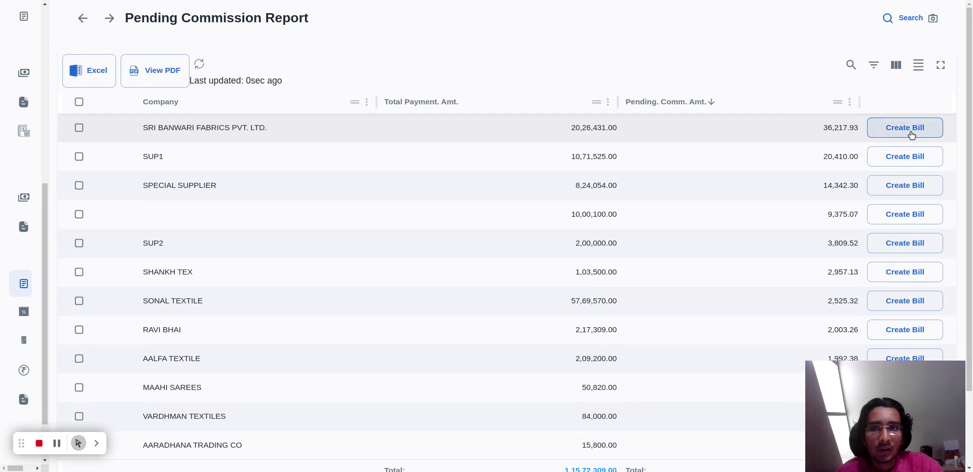
Open the pending commission details for SRI BANWARI FABRICS PVT. LTD. and review the commission entries per invoice and payment.
click(905, 128)
scroll(528, 276, down, 2)
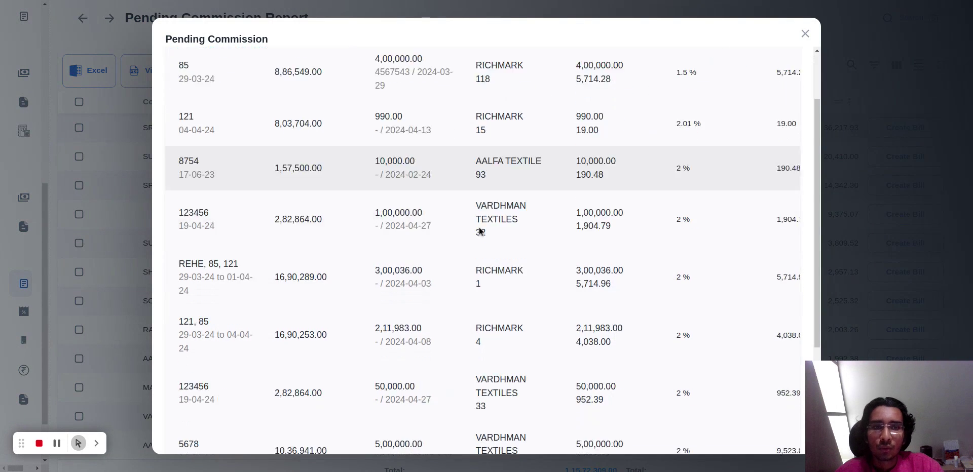
scroll(480, 231, down, 3)
scroll(480, 228, up, 5)
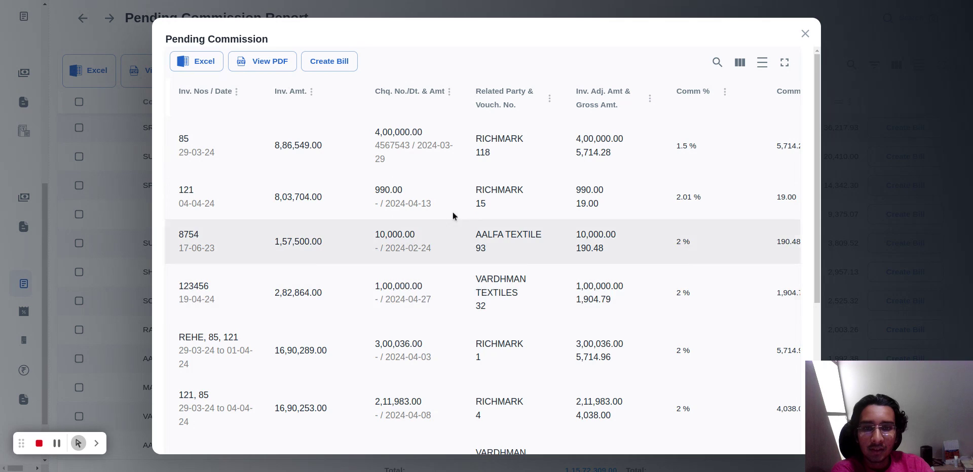
scroll(452, 212, down, 4)
scroll(413, 267, right, 2)
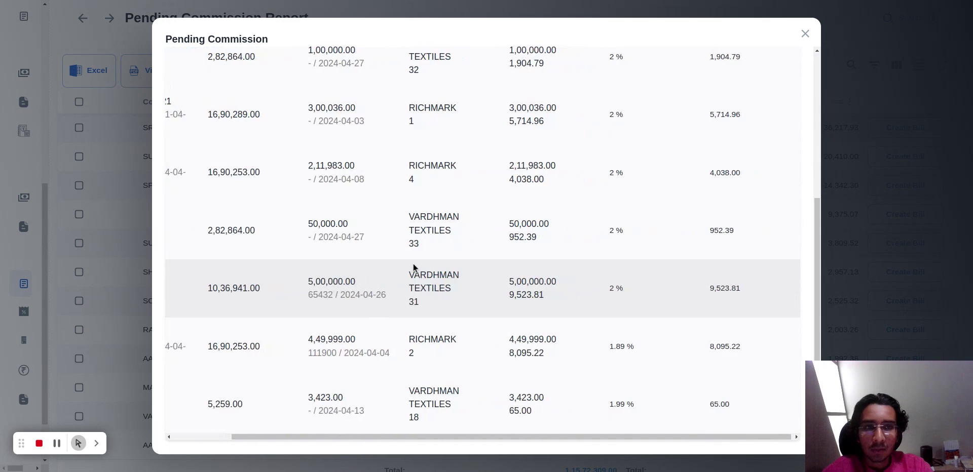
scroll(413, 267, left, 2)
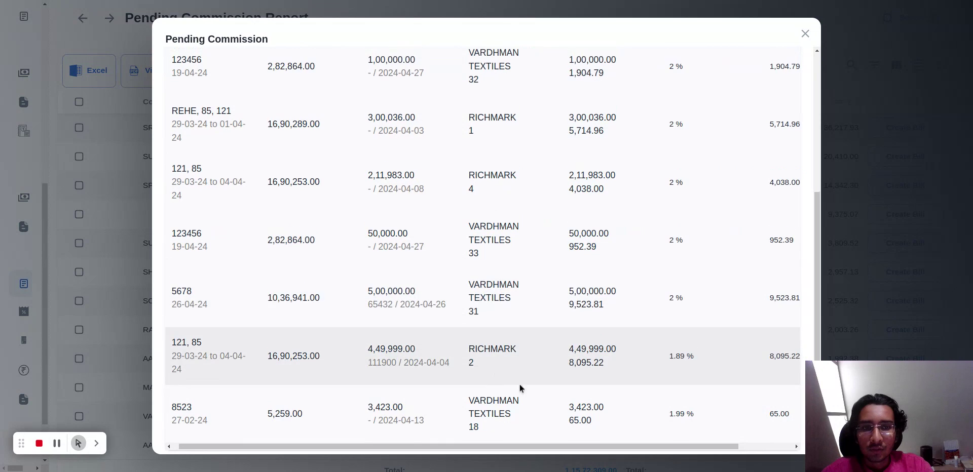
scroll(526, 211, up, 4)
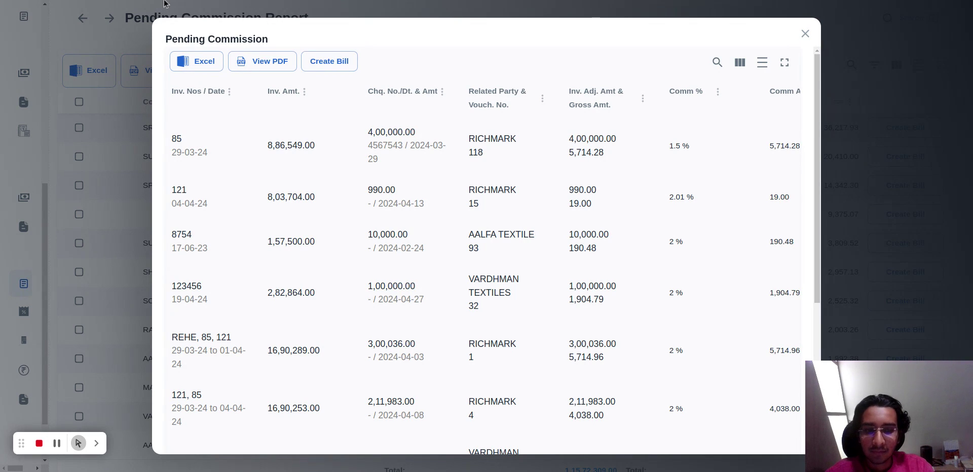
Start a commission bill for SRI BANWARI FABRICS PVT. LTD. and open its payment voucher selection.
key(Return)
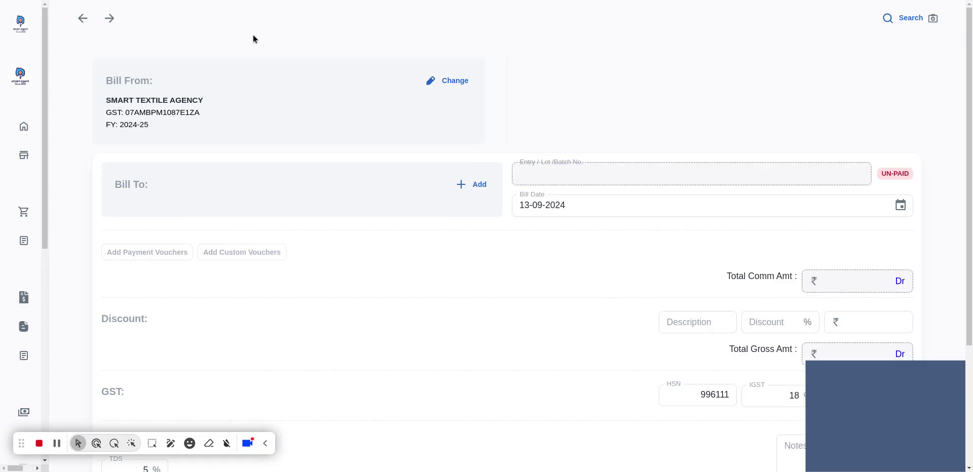
scroll(622, 104, down, 3)
scroll(621, 104, up, 2)
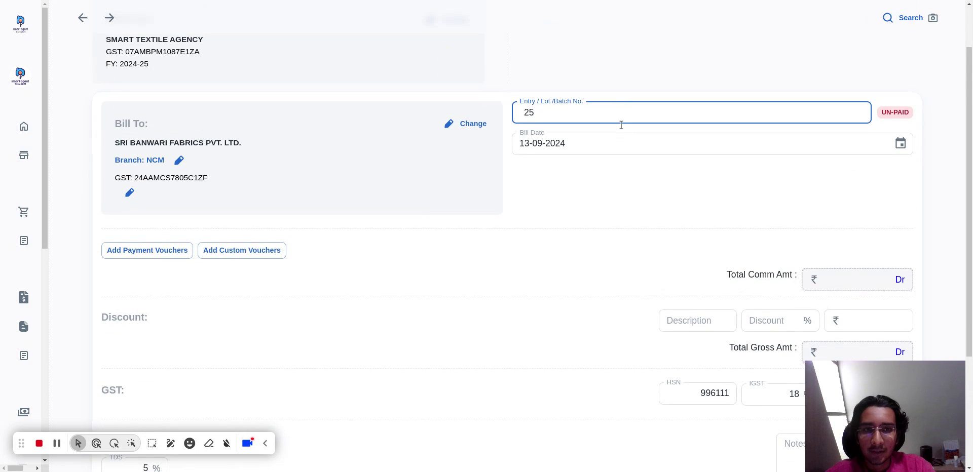
scroll(456, 183, down, 1)
click(130, 233)
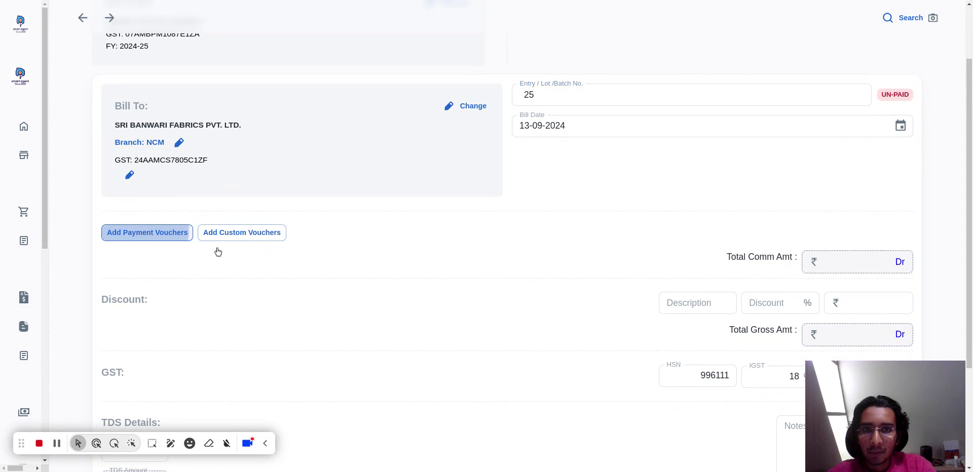
Review the available payment vouchers and select all of them for the commission bill.
scroll(451, 198, down, 5)
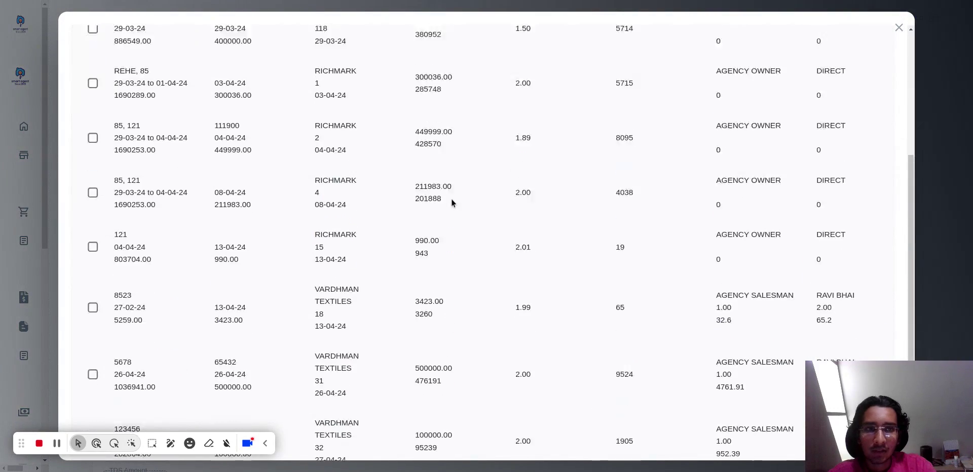
scroll(441, 208, up, 5)
scroll(385, 229, down, 4)
scroll(385, 229, up, 3)
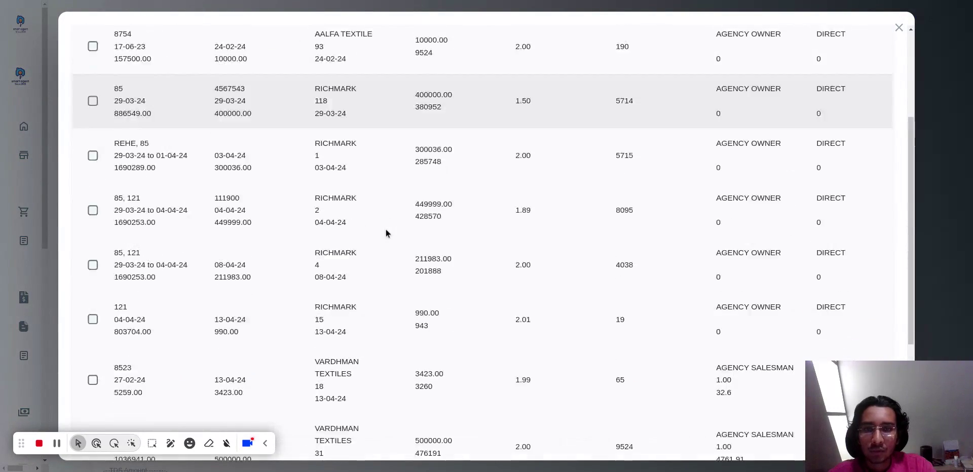
scroll(385, 229, up, 3)
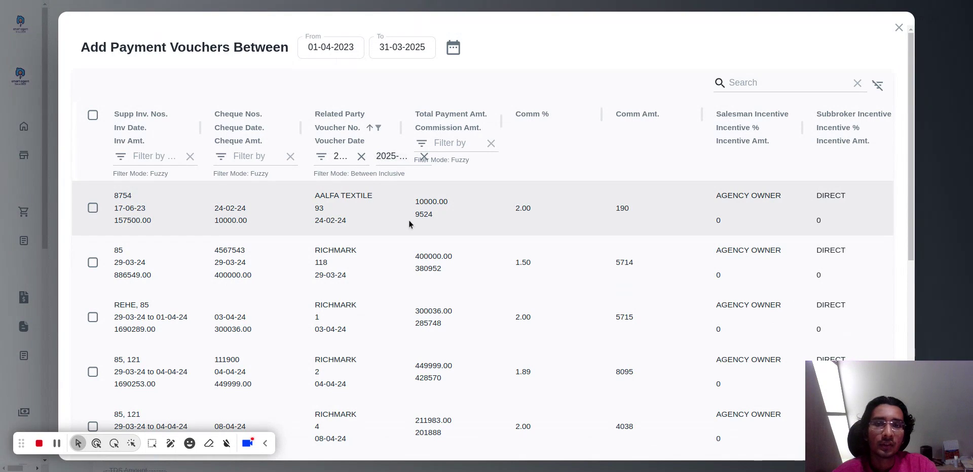
click(91, 210)
click(93, 294)
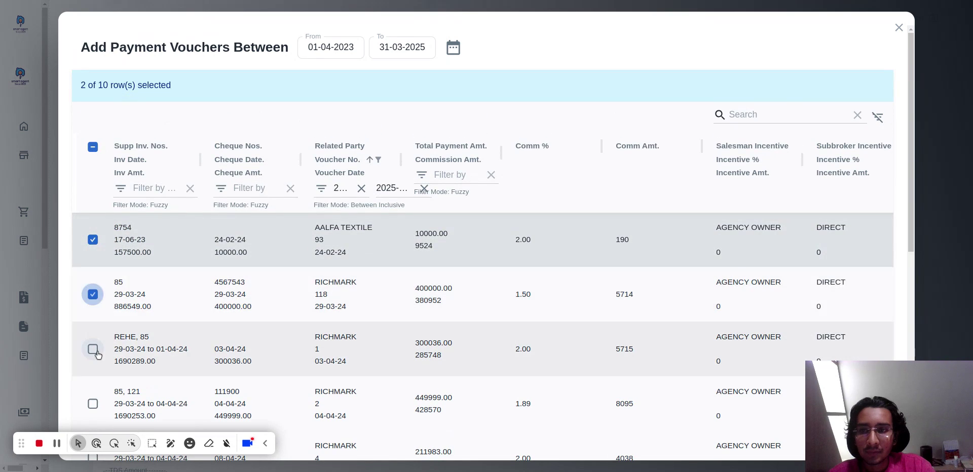
click(91, 147)
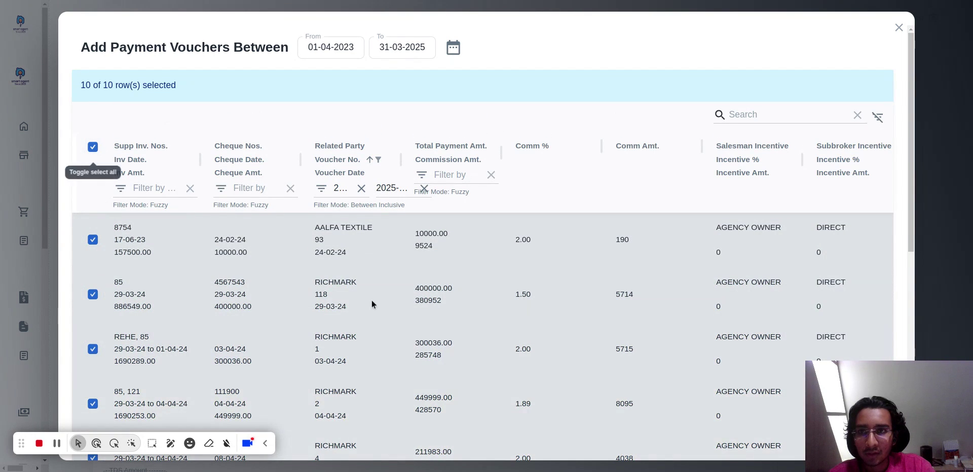
Exclude VARDHMAN TEXTILES voucher 33 from the selection and add the remaining payment vouchers to the commission bill.
scroll(375, 303, down, 6)
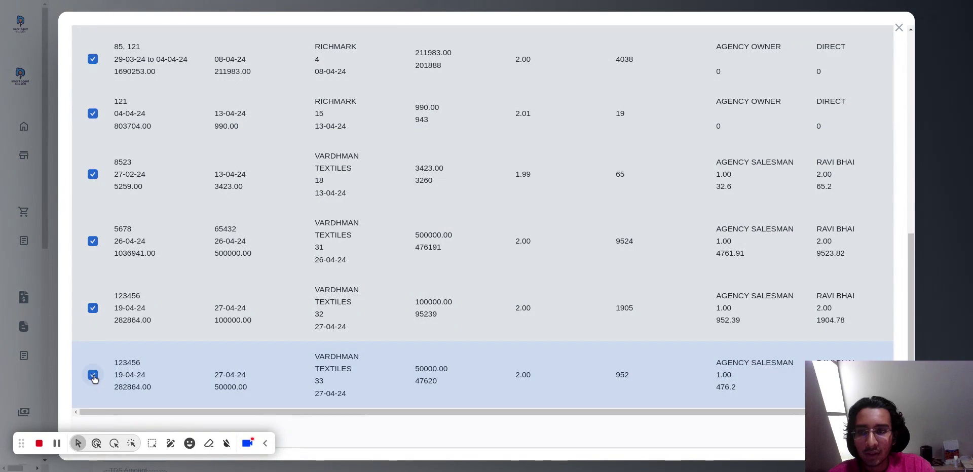
click(93, 375)
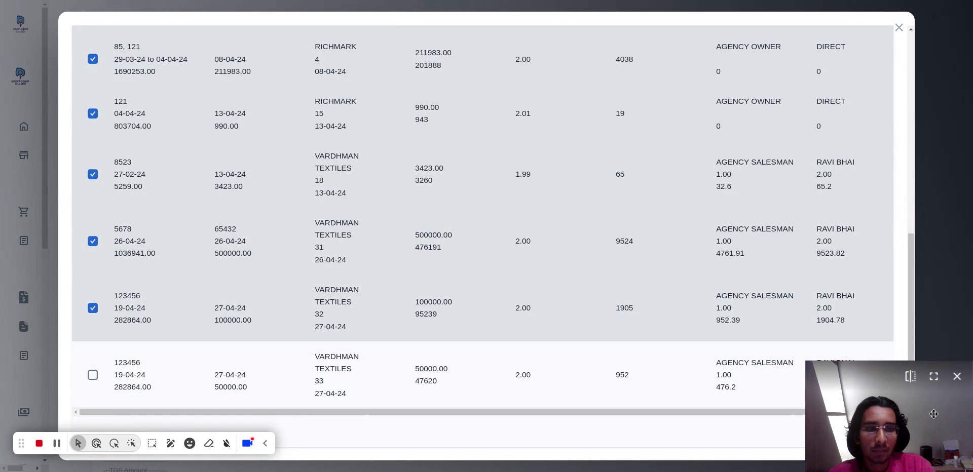
drag(934, 415, 923, 297)
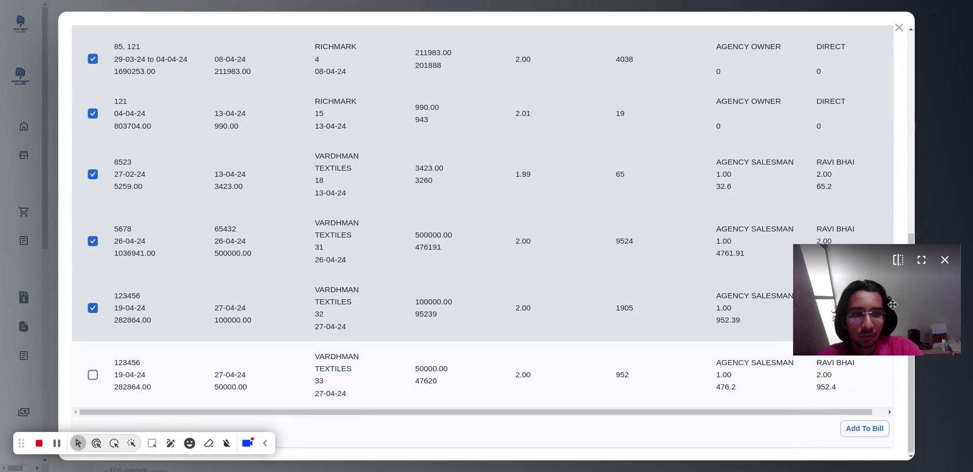
click(860, 431)
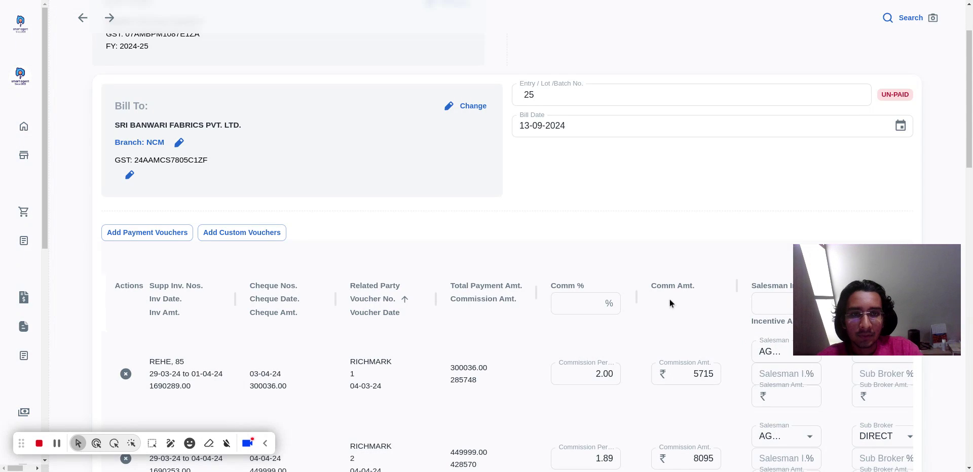
Set the commission percentage to 3% for all payment vouchers in the bill.
scroll(668, 302, down, 5)
scroll(670, 302, down, 15)
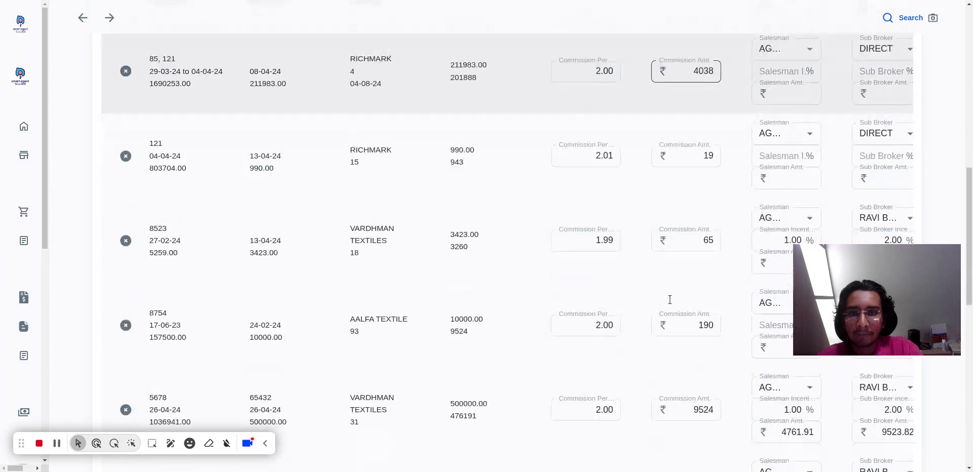
scroll(670, 300, up, 15)
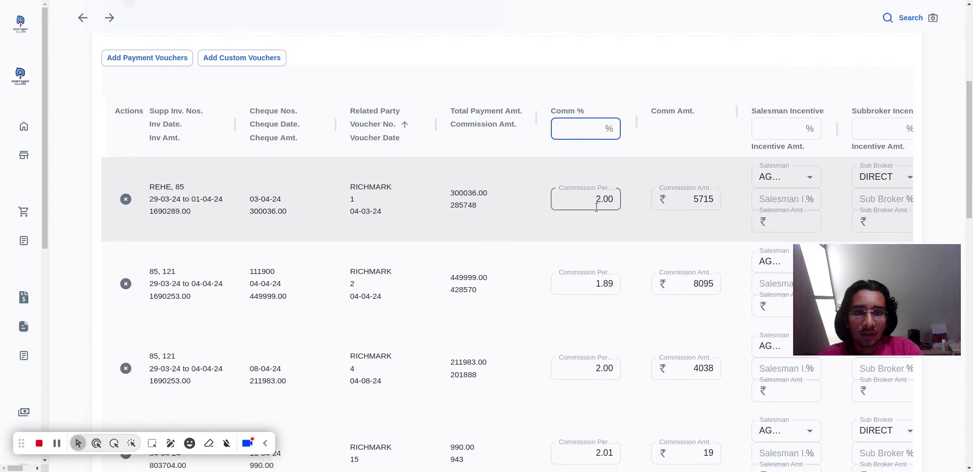
scroll(597, 211, down, 10)
scroll(597, 211, up, 5)
scroll(597, 211, up, 6)
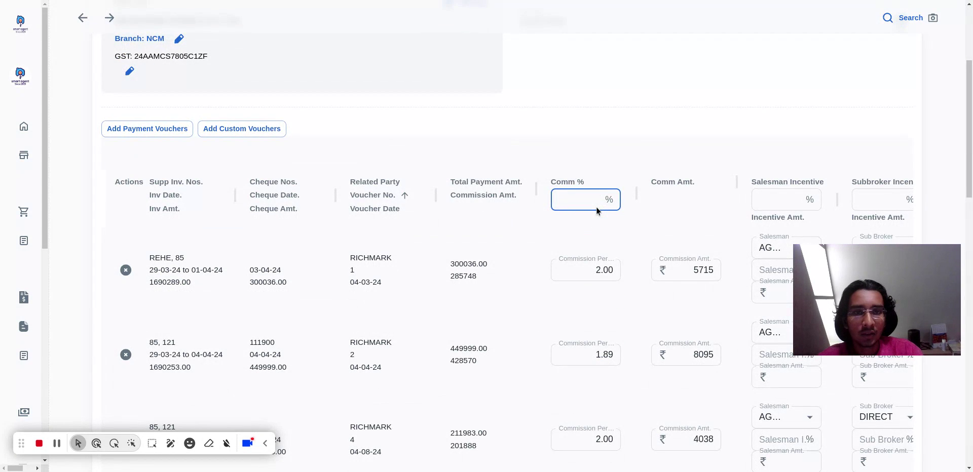
text(3)
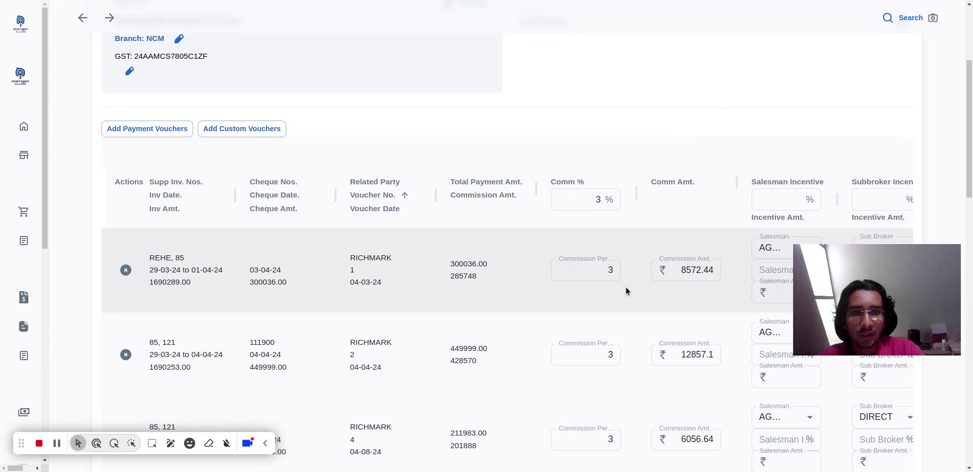
Review the recalculated commission amounts of each voucher and the bill's discount, GST, TDS and total amount.
scroll(592, 217, down, 12)
scroll(592, 215, down, 5)
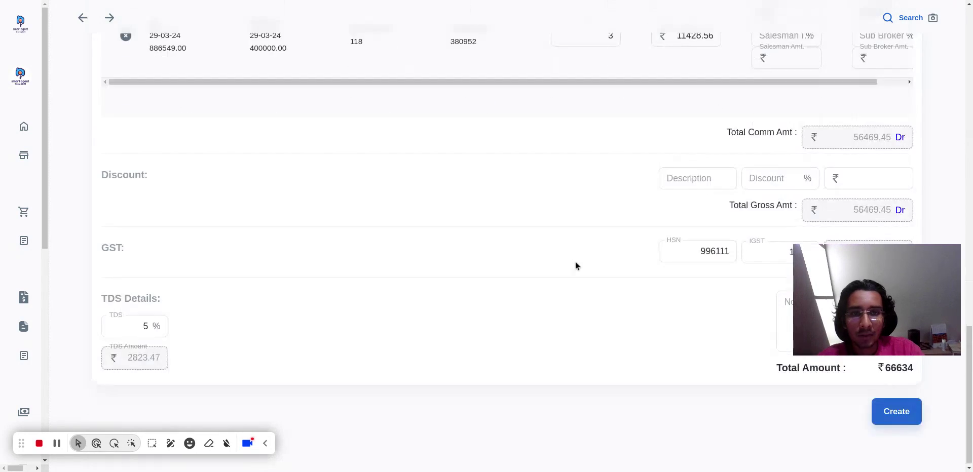
scroll(576, 265, up, 15)
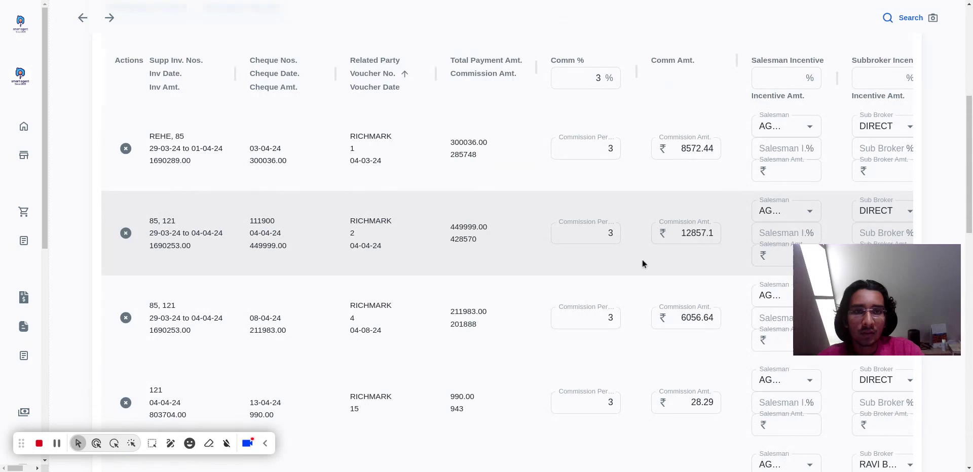
scroll(530, 303, up, 4)
scroll(582, 302, down, 4)
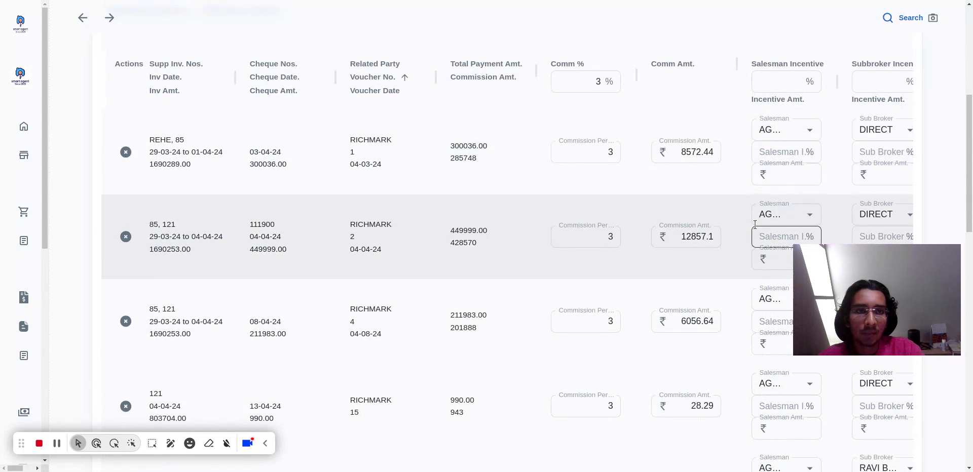
scroll(735, 290, up, 6)
scroll(735, 290, down, 7)
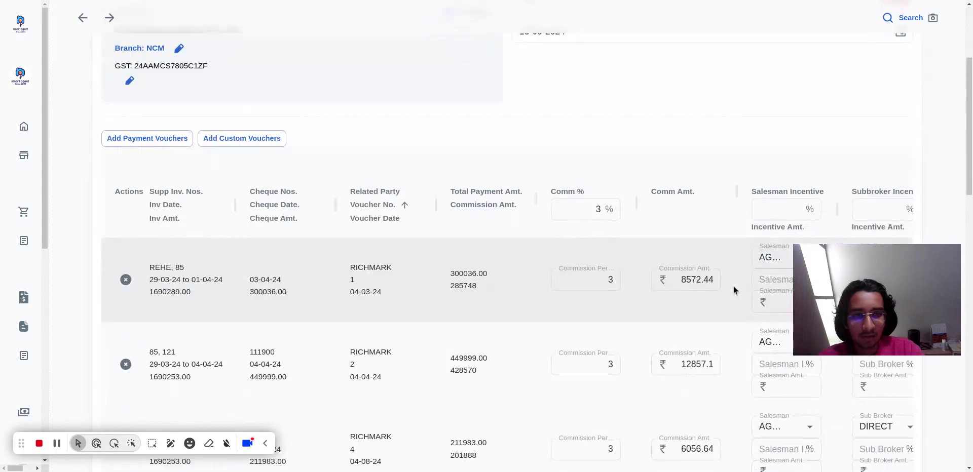
scroll(735, 290, up, 1)
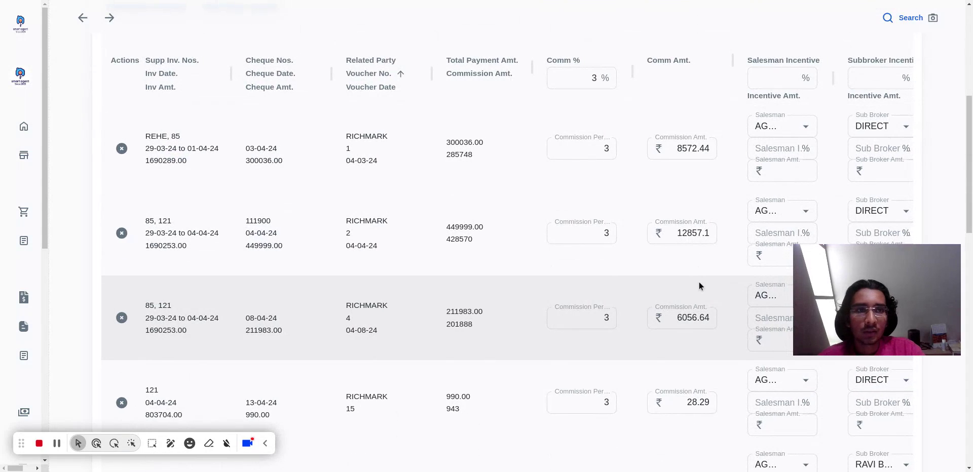
Assign a named sub broker instead of DIRECT to RICHMARK voucher 4 and set the sub broker incentive to 0.5%.
scroll(700, 285, right, 2)
scroll(742, 316, down, 3)
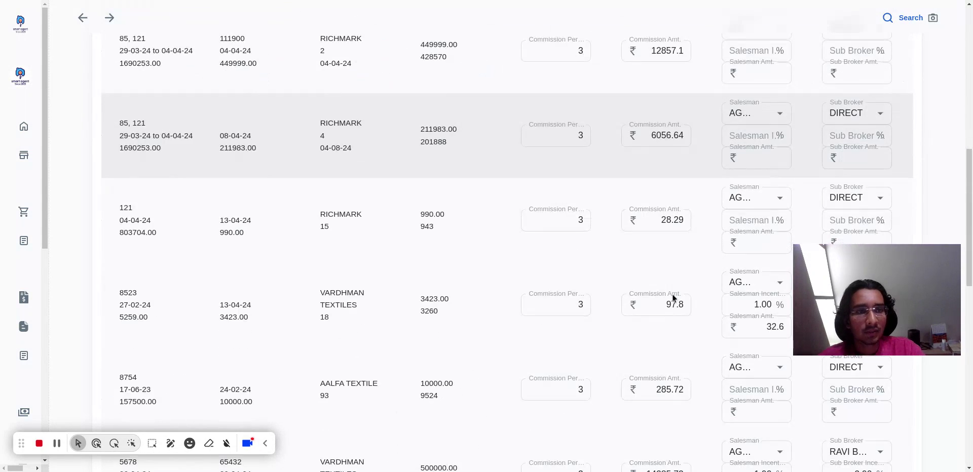
click(845, 112)
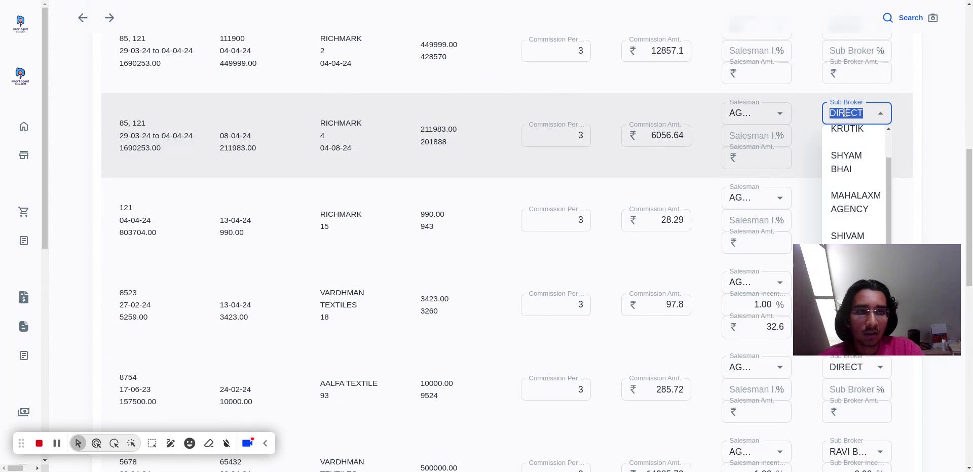
click(848, 135)
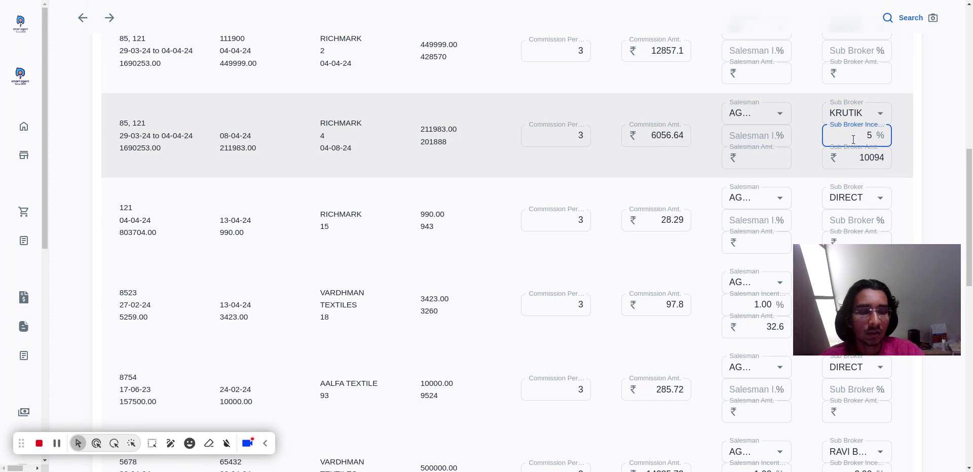
text(0)
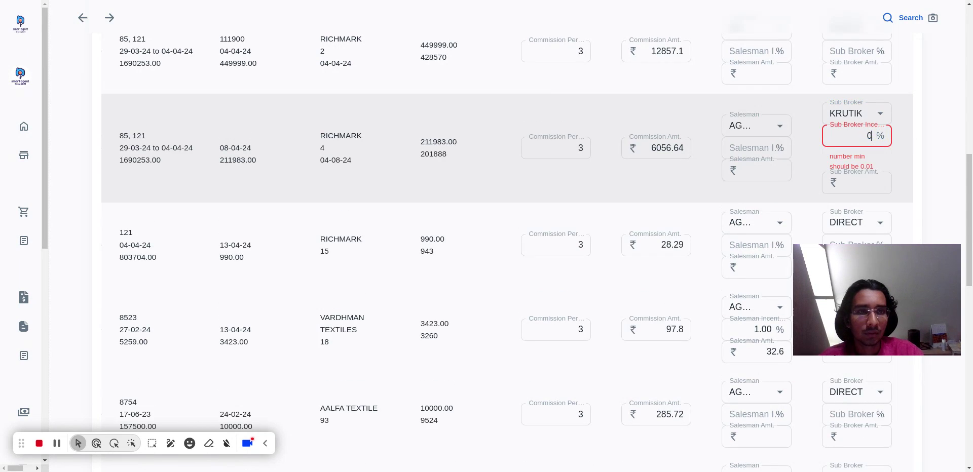
text(.5)
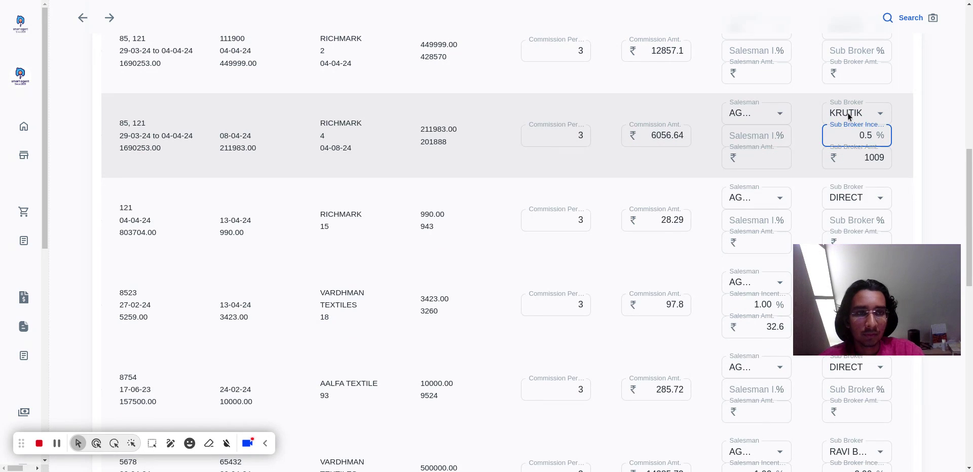
Check the bill totals and view the available Bill To and Bill From companies without changing either party.
scroll(461, 131, down, 10)
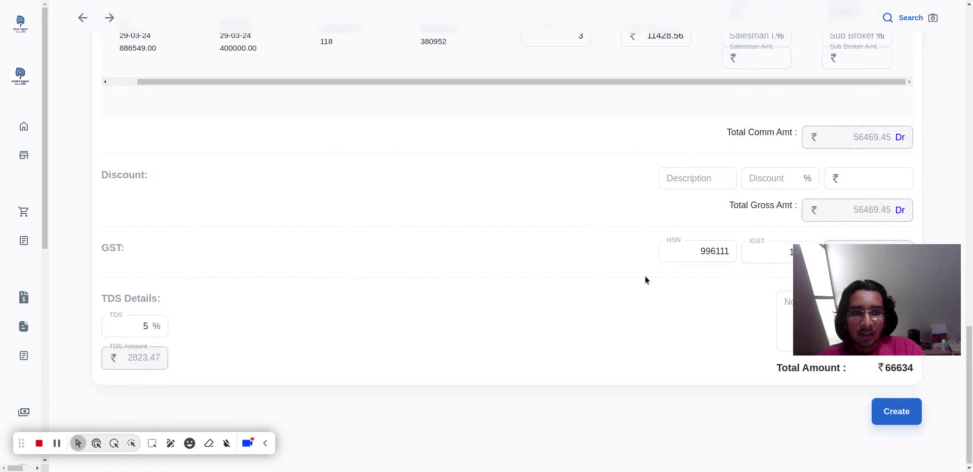
scroll(643, 271, up, 3)
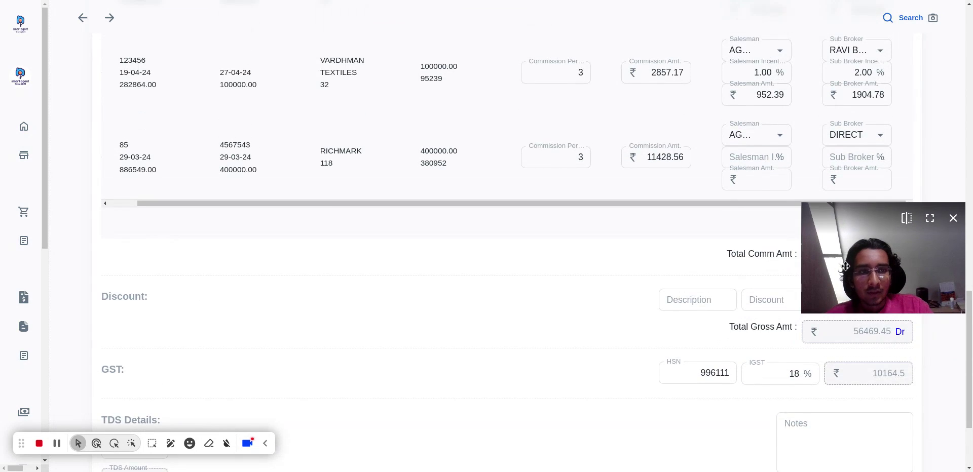
scroll(472, 289, up, 10)
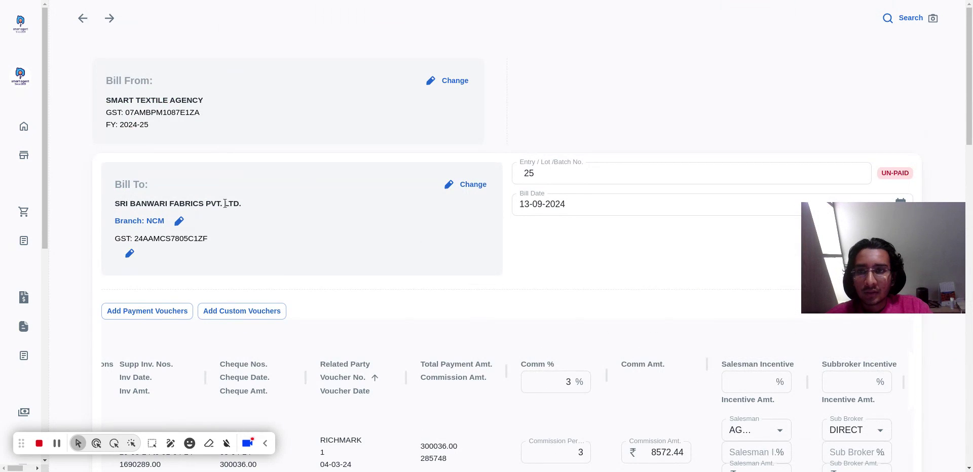
click(473, 185)
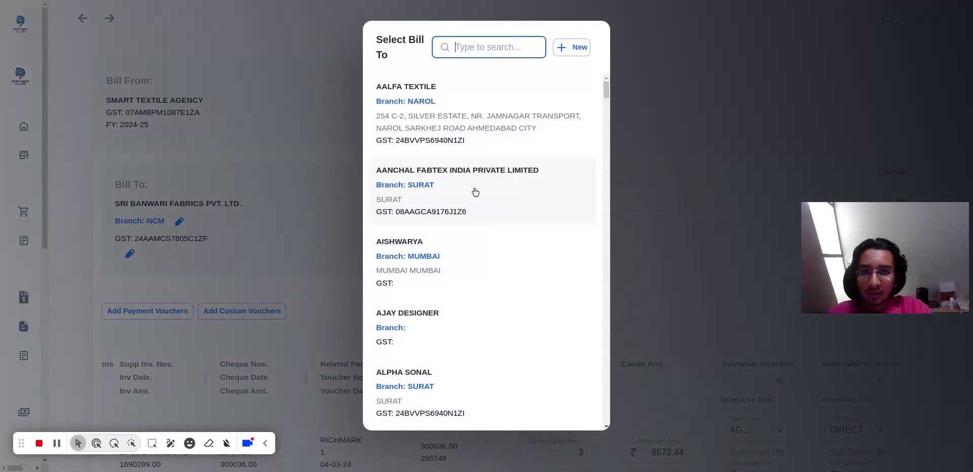
click(691, 63)
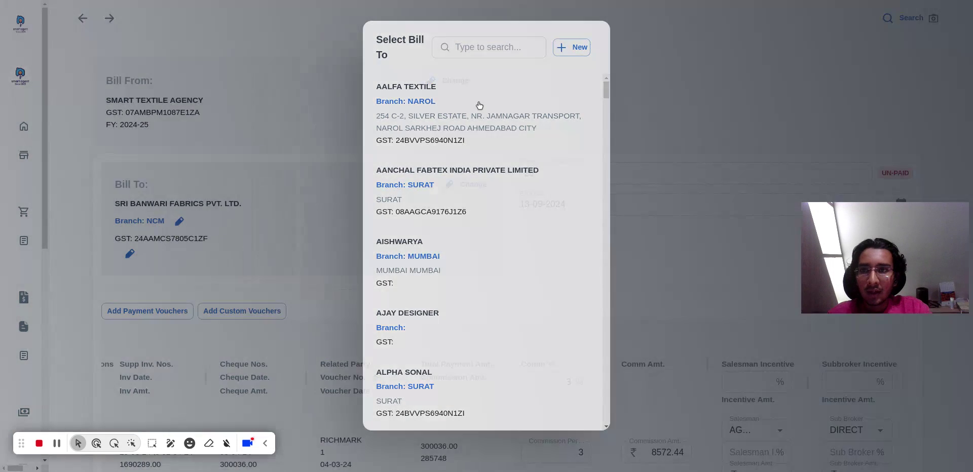
click(432, 82)
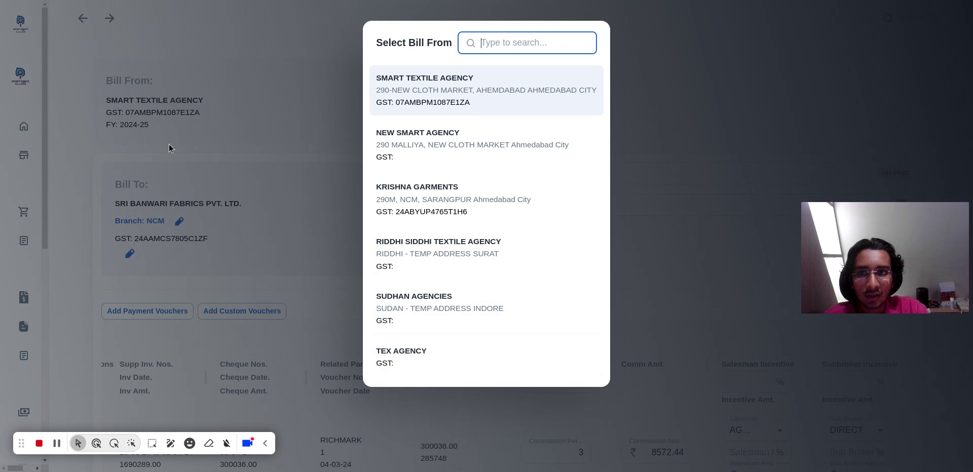
click(707, 153)
Create the commission bill for SRI BANWARI FABRICS PVT. LTD. and review the generated tax invoice from header to payment terms.
scroll(549, 229, down, 10)
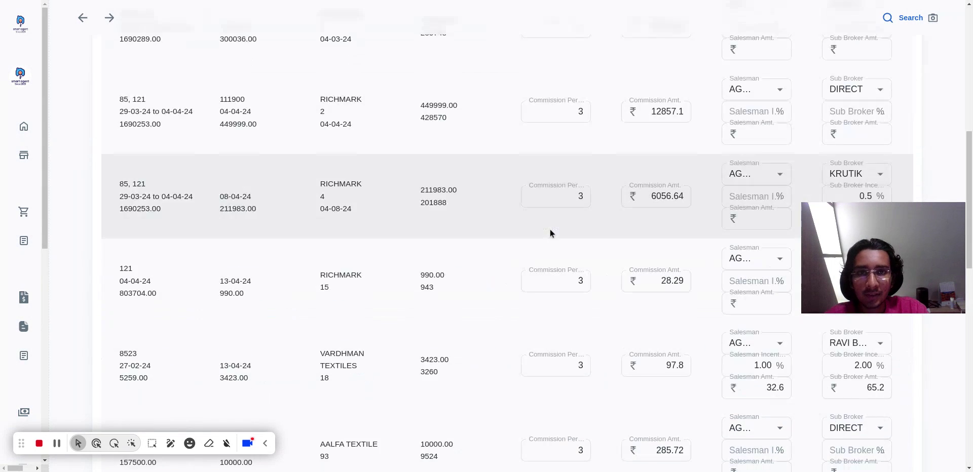
scroll(632, 355, down, 5)
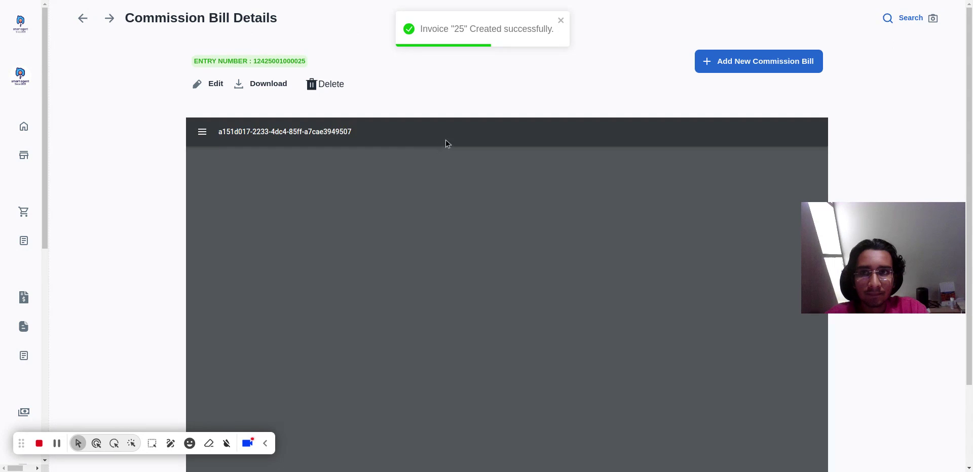
scroll(618, 223, down, 3)
scroll(618, 223, up, 5)
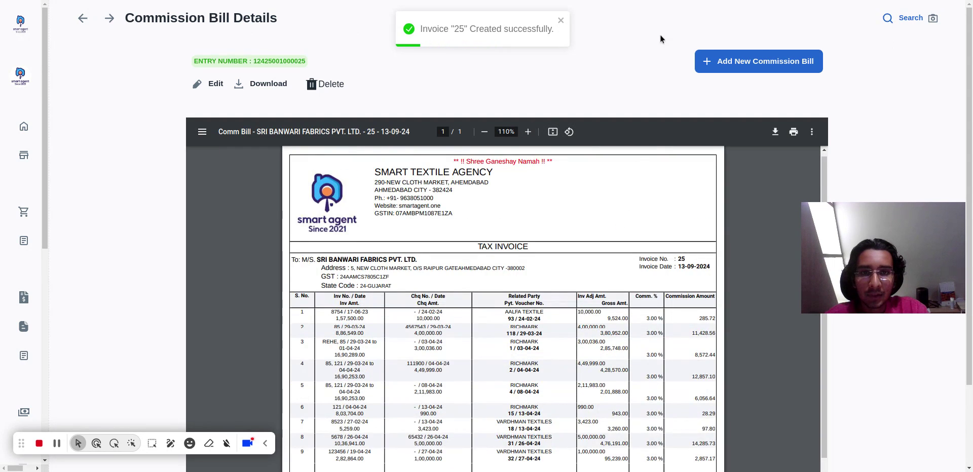
scroll(660, 37, down, 2)
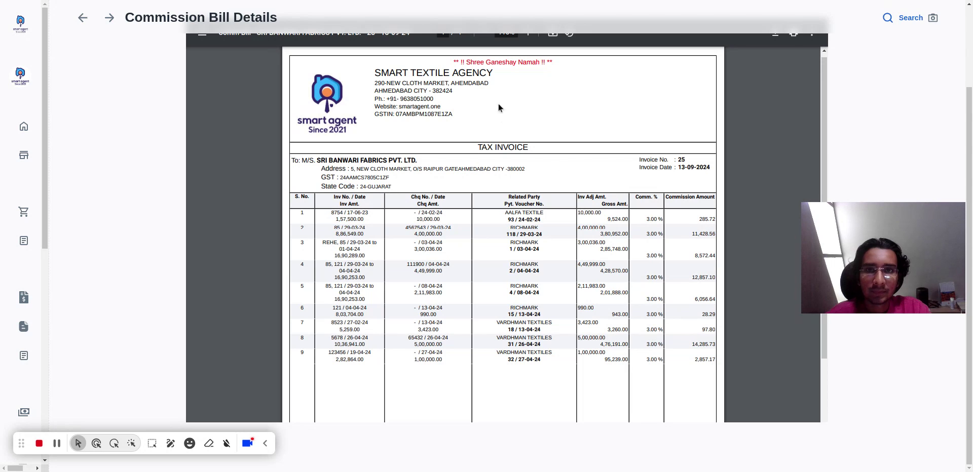
scroll(503, 144, up, 1)
scroll(537, 147, down, 5)
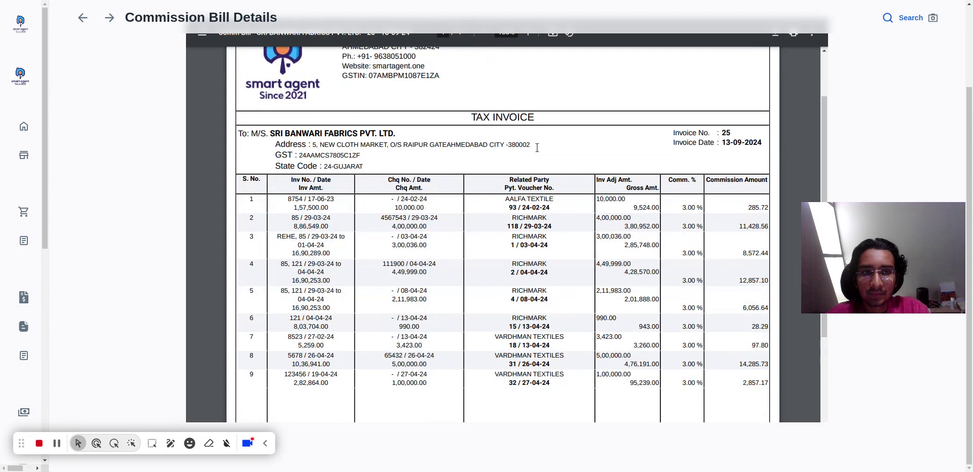
scroll(537, 147, down, 1)
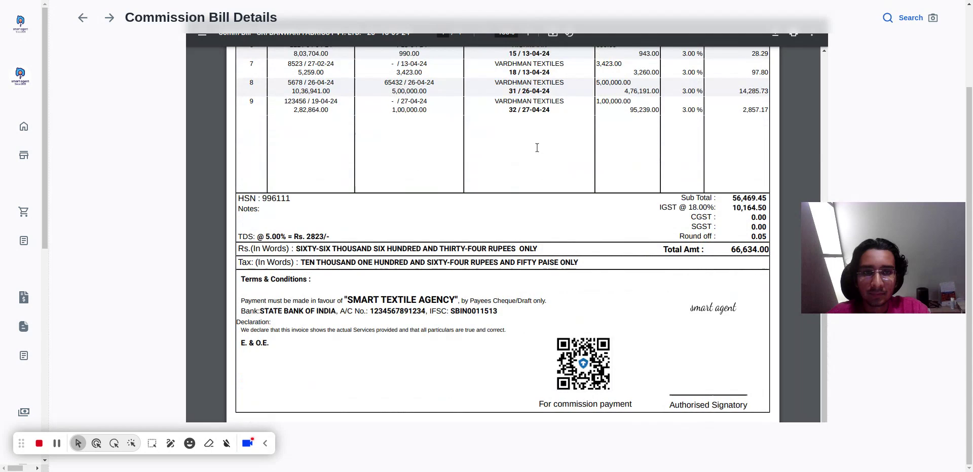
scroll(537, 147, up, 4)
scroll(537, 147, up, 3)
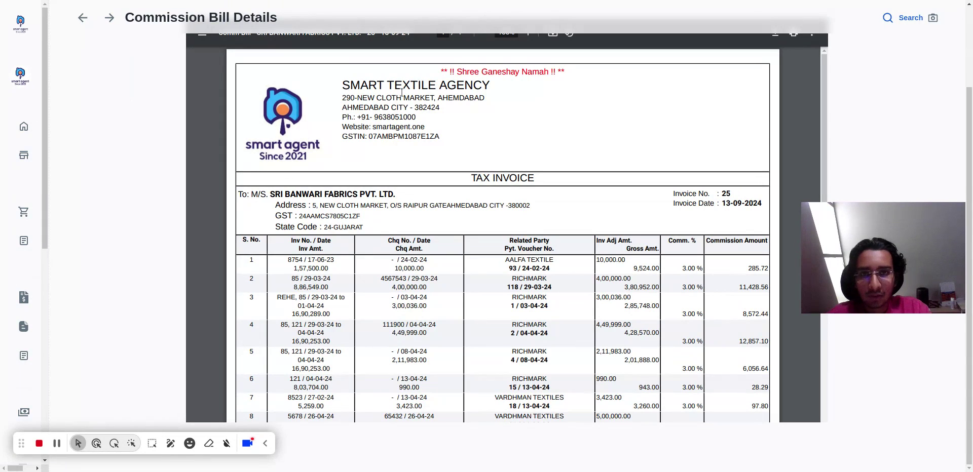
Open the list of commission bills.
mouse_move(29, 244)
scroll(41, 248, down, 6)
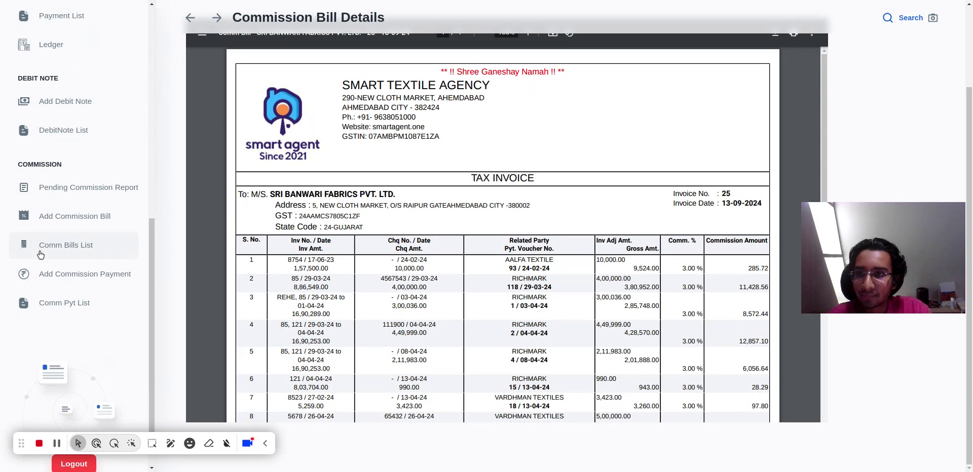
click(103, 250)
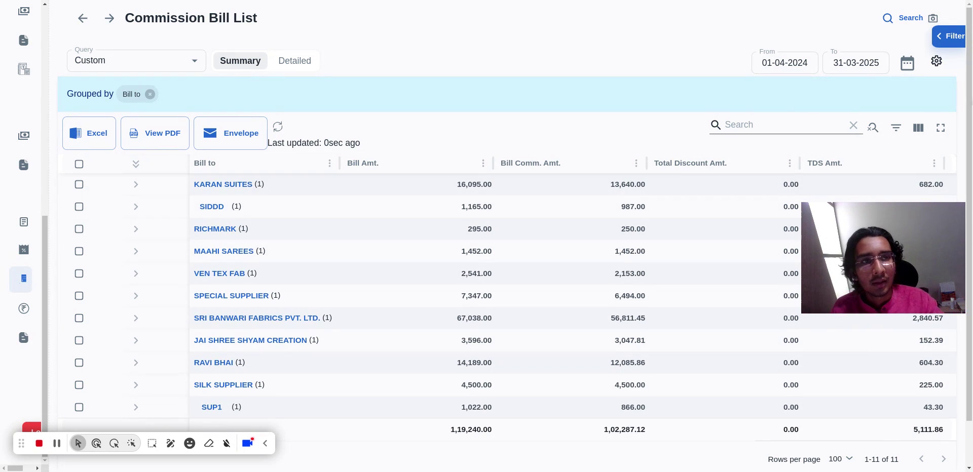
Open the Commission Bill List's filter settings and its column visibility options.
click(950, 37)
drag(881, 291, 695, 450)
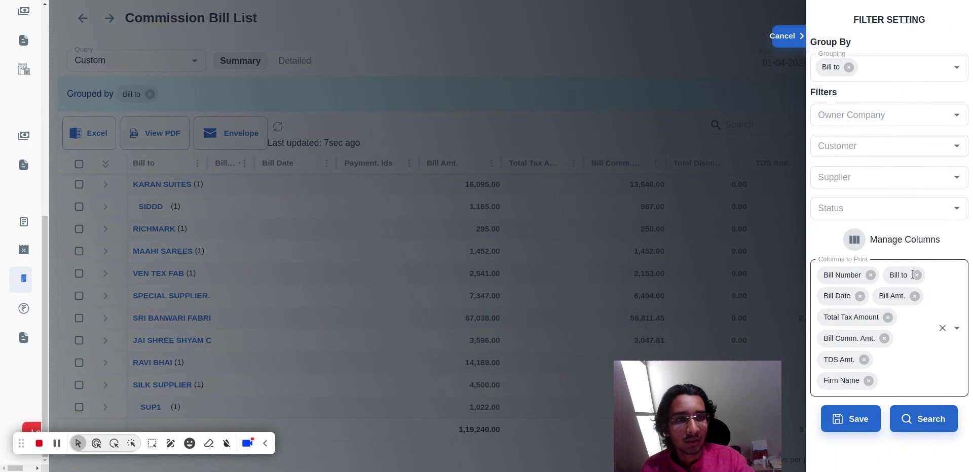
click(855, 241)
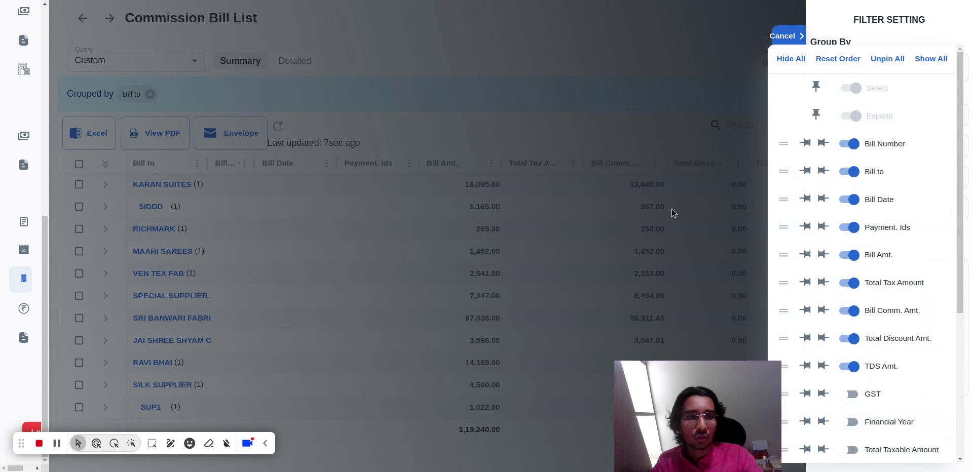
Close the column visibility options and the filter settings of the Commission Bill List without changing them.
click(697, 104)
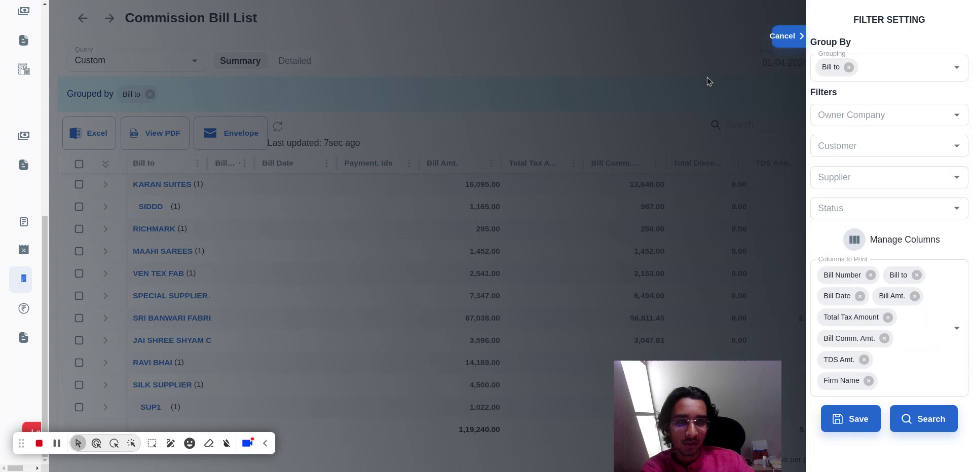
click(791, 39)
drag(697, 415, 950, 419)
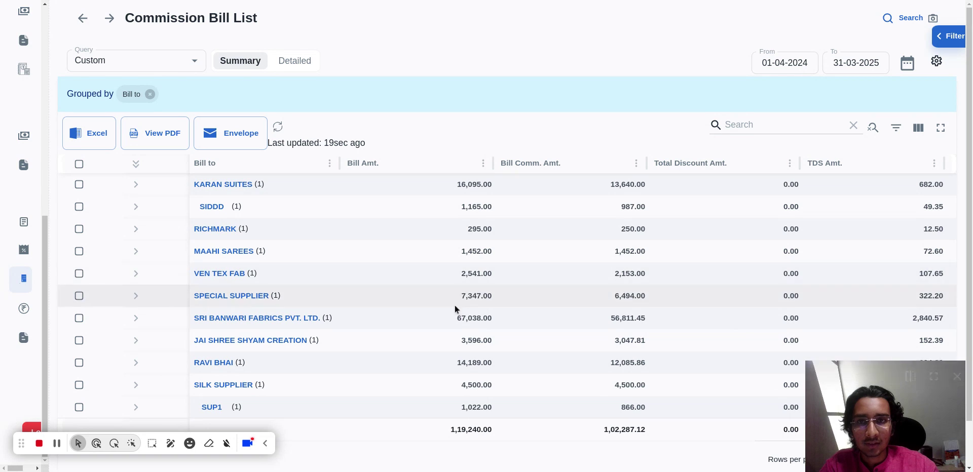
Start a new commission payment and choose AALFA TEXTILE, branch NAROL, as the Bill To party.
mouse_move(62, 298)
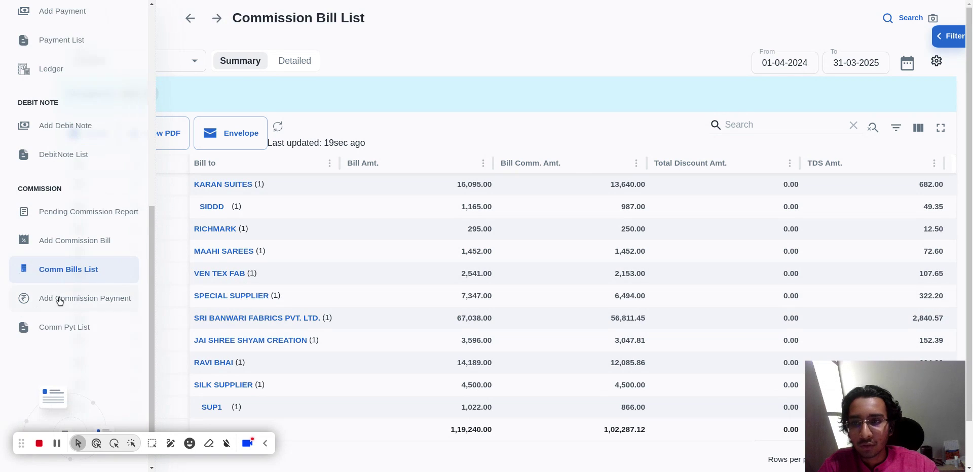
click(87, 307)
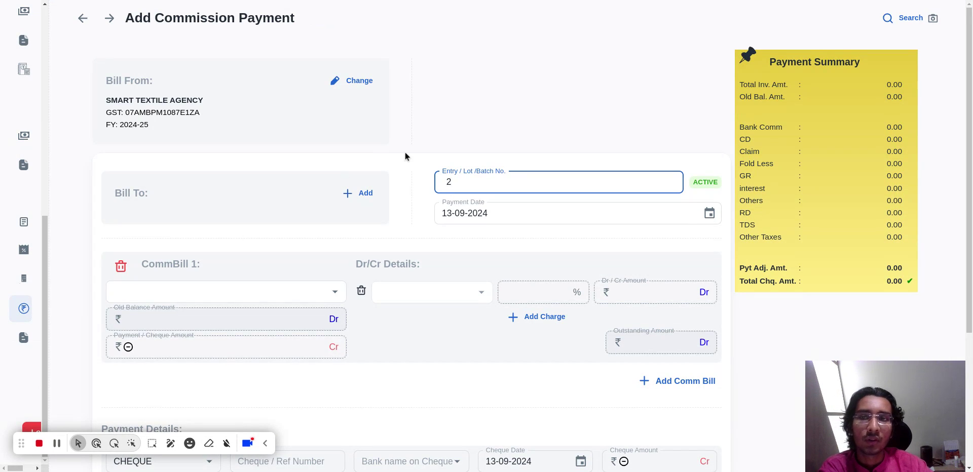
click(360, 196)
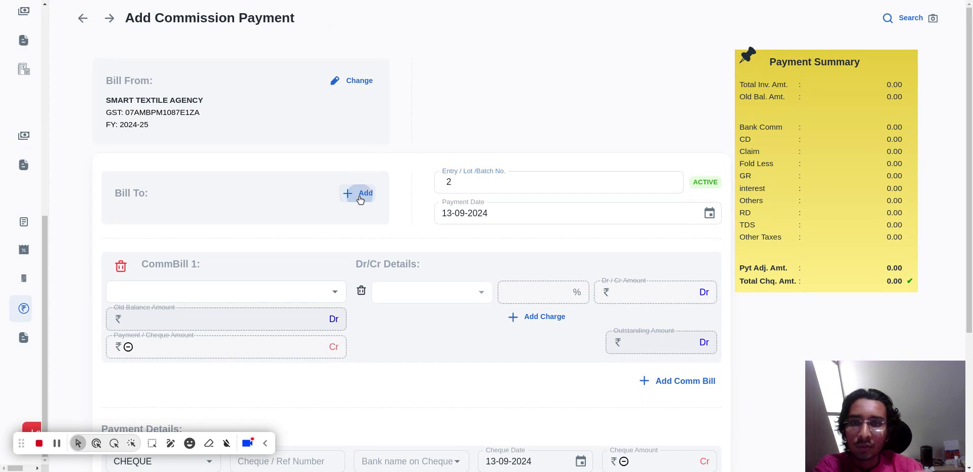
click(452, 130)
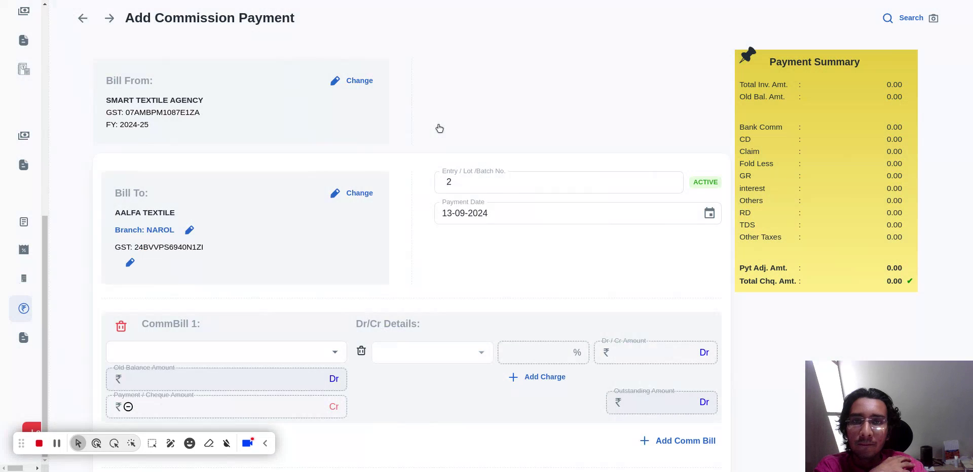
Select the bill "20 - 26 Dec 23 - Rs. 344.00" as CommBill 1 and set its payment amount to 44.
click(283, 343)
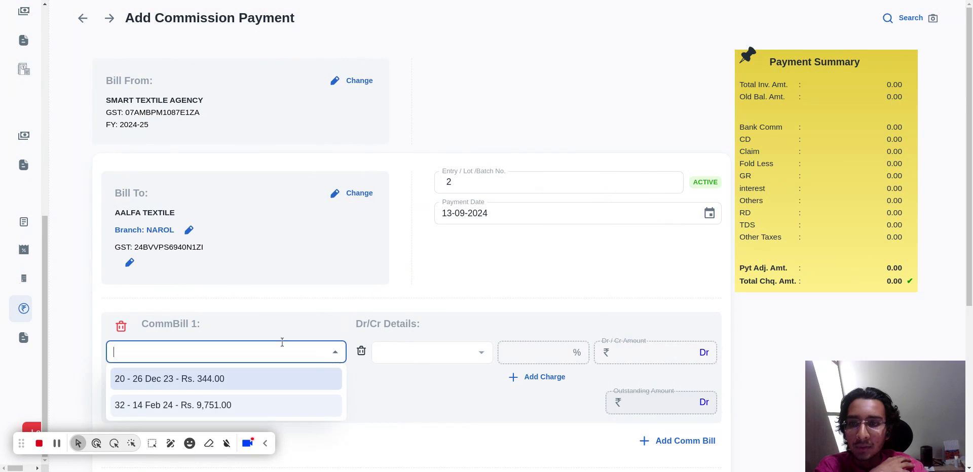
scroll(435, 271, down, 3)
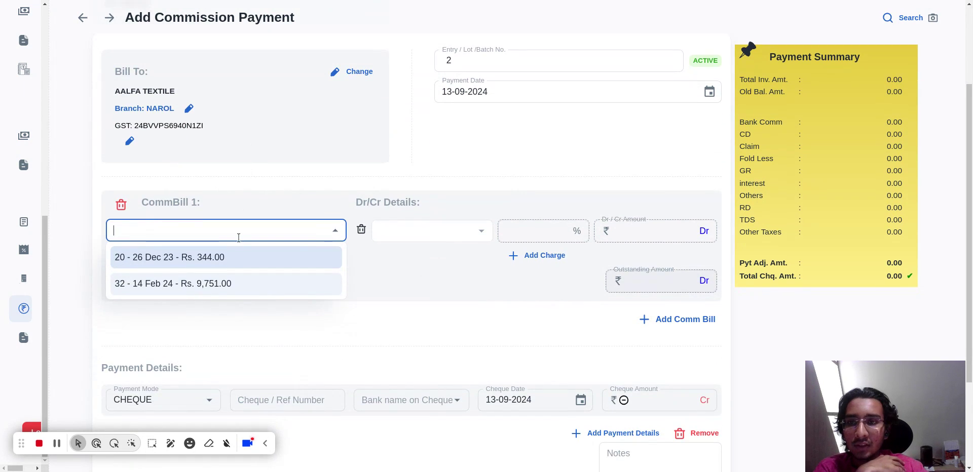
click(245, 260)
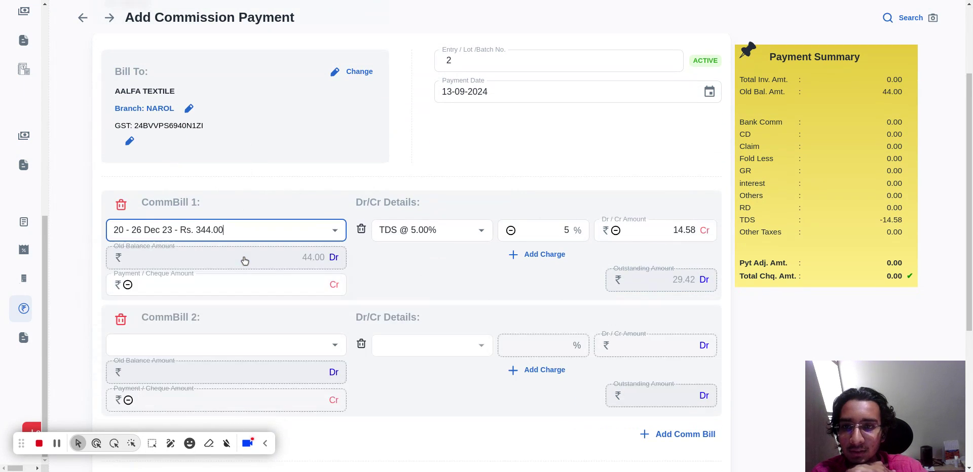
click(278, 287)
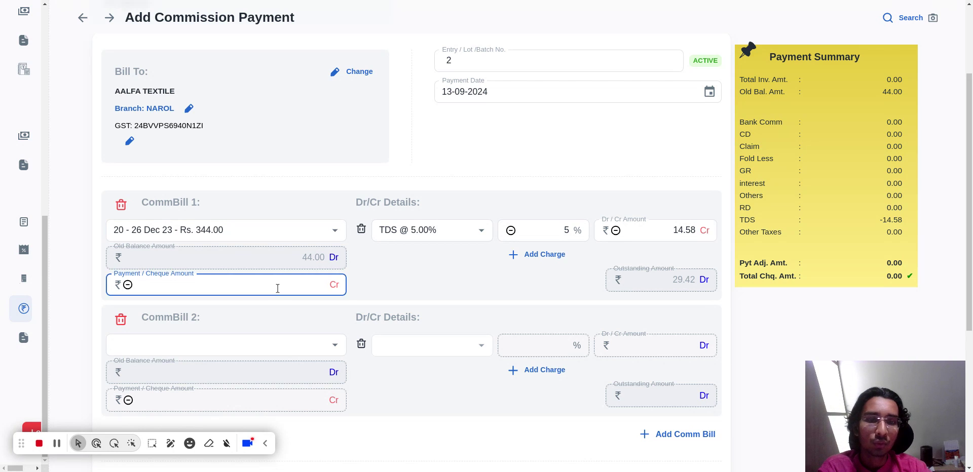
text(44)
click(475, 294)
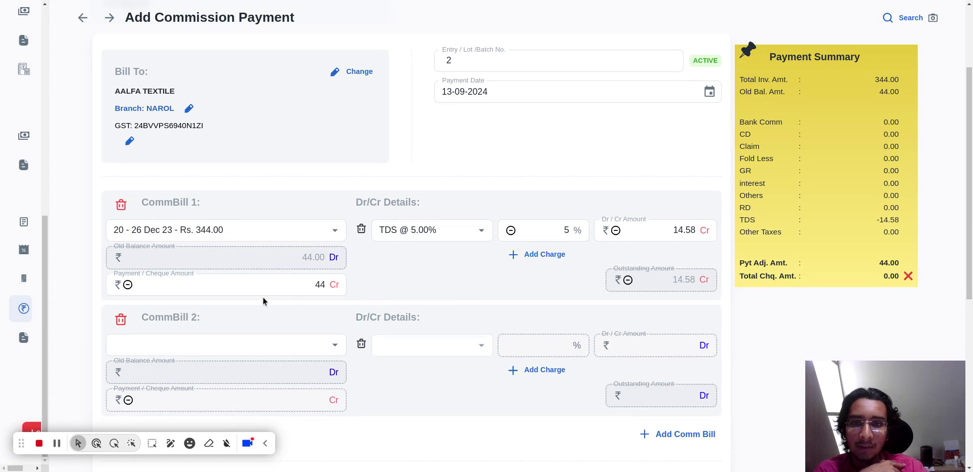
Set the cheque amount to 44 in the payment details and try to create the commission payment.
scroll(431, 281, down, 5)
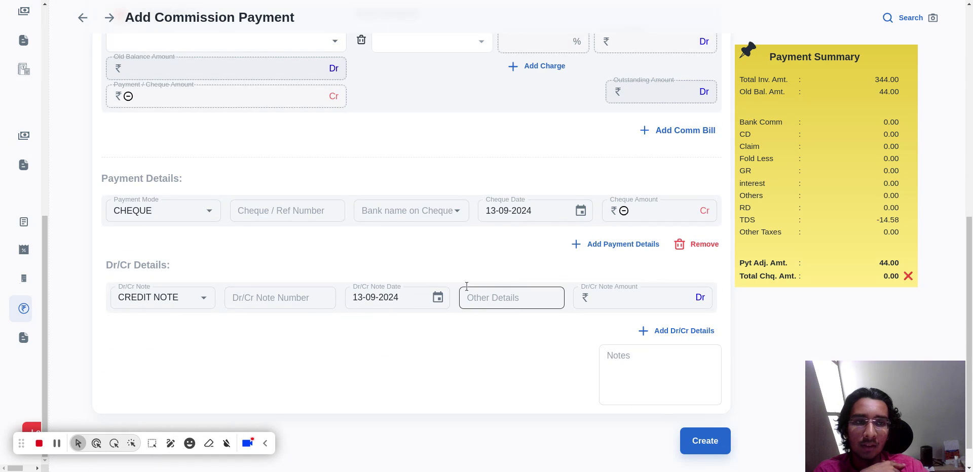
scroll(466, 286, up, 2)
scroll(557, 279, down, 1)
click(669, 272)
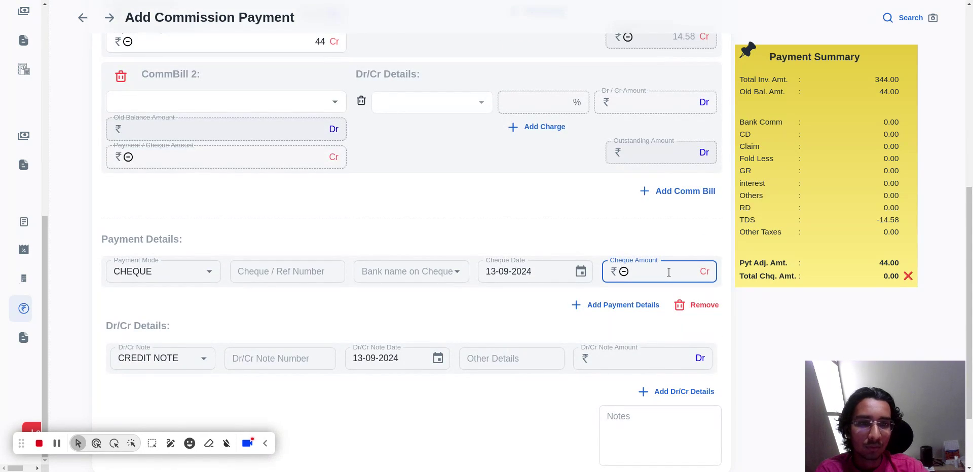
text(44)
click(767, 323)
scroll(768, 324, down, 2)
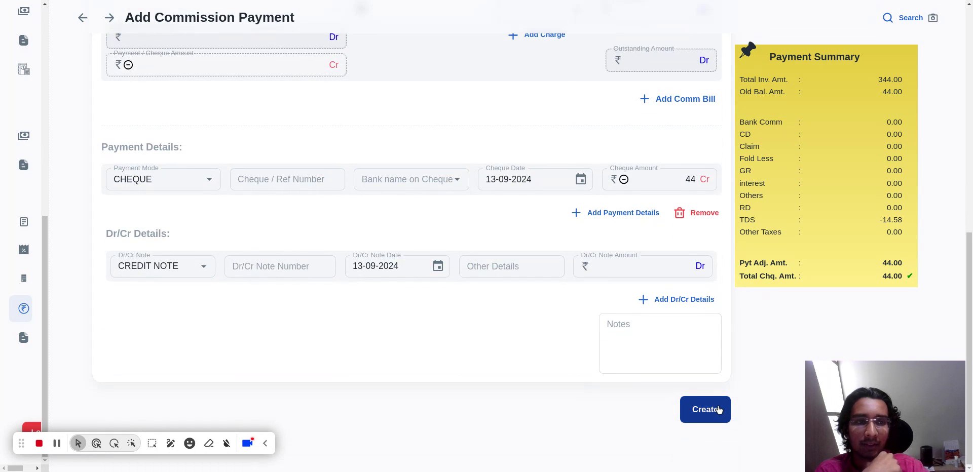
click(718, 409)
scroll(482, 341, up, 2)
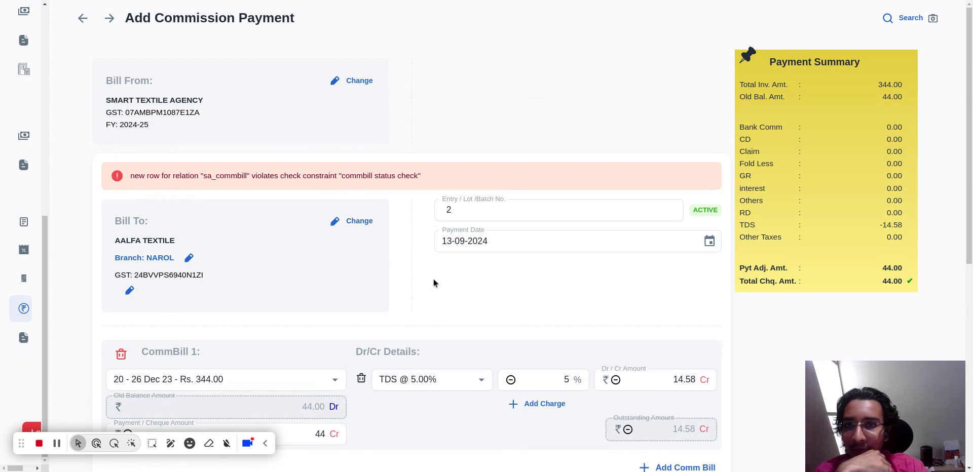
Open the list of commission payments and expand the TEX AGENCY and SMART TEXTILE AGENCY groups.
mouse_move(11, 316)
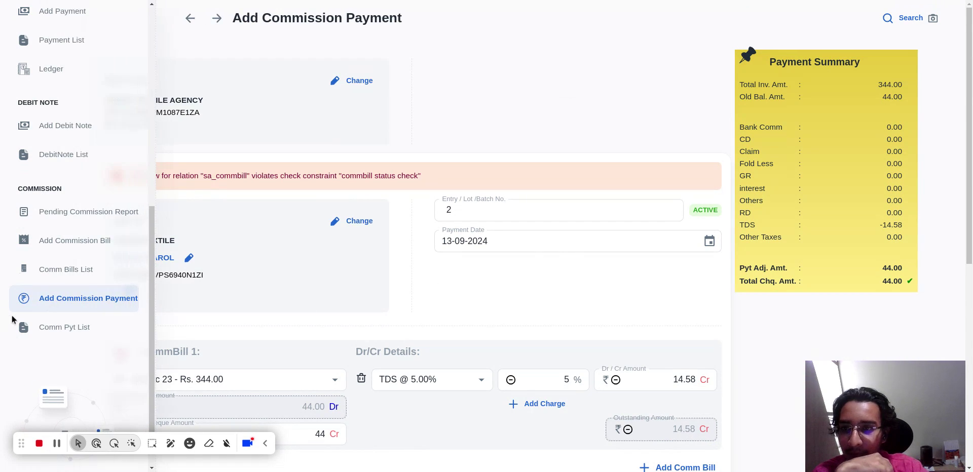
click(78, 331)
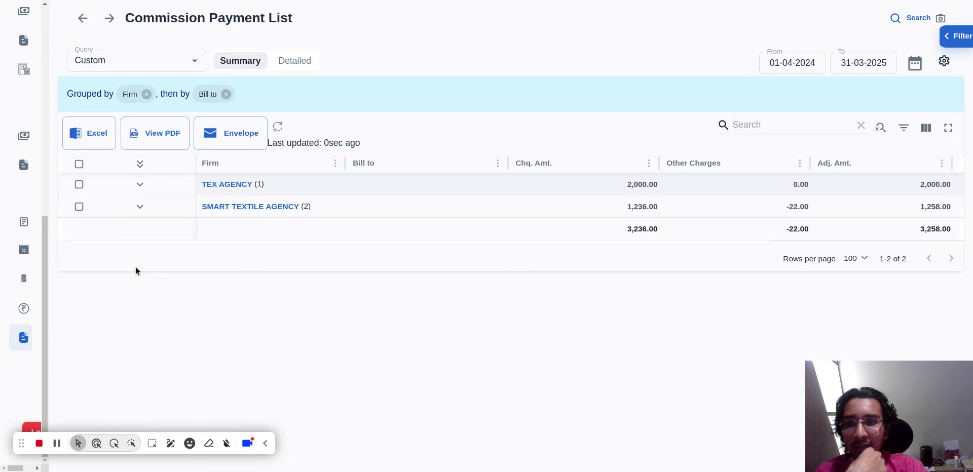
click(140, 185)
click(140, 229)
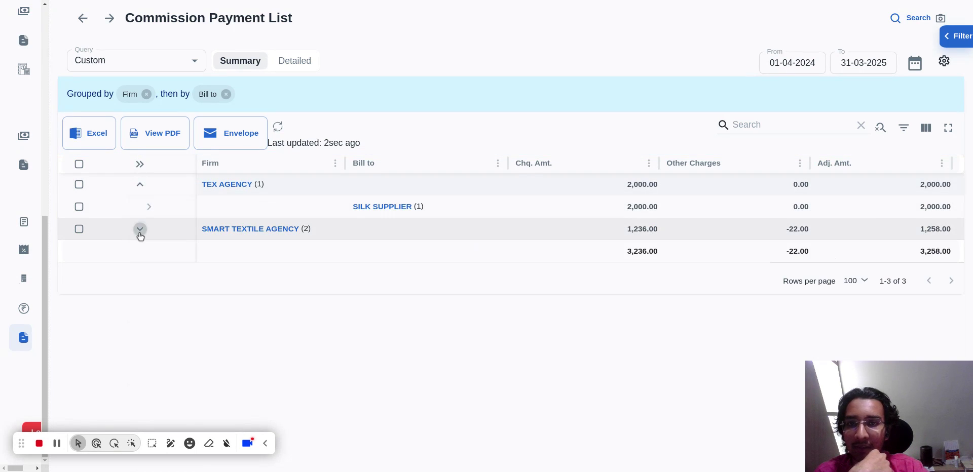